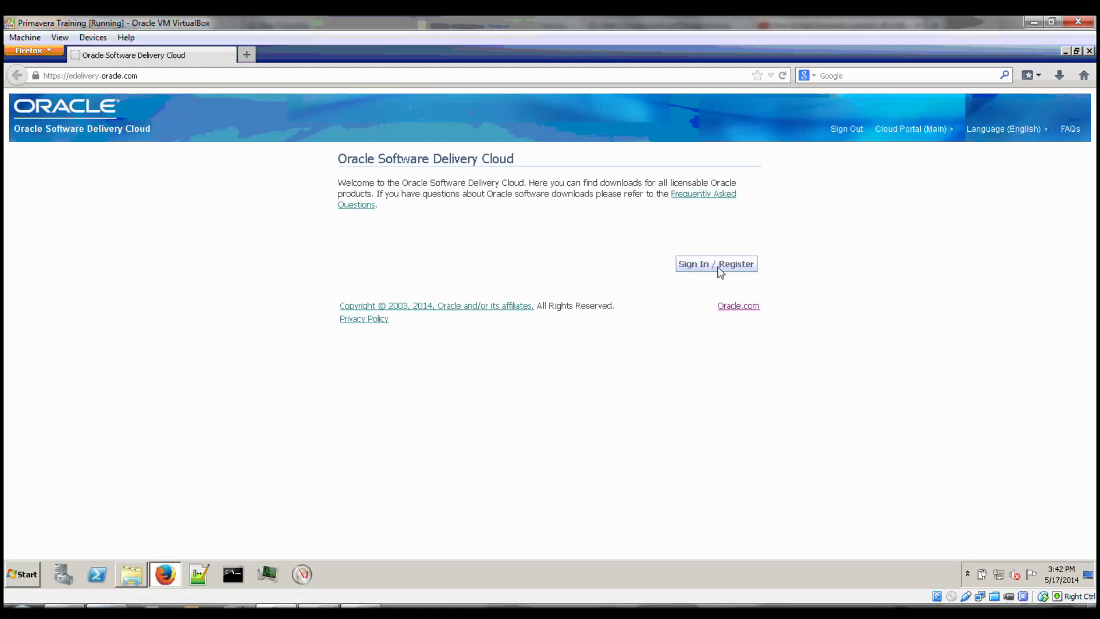
Sign in and accept the license and export restriction terms.
{"action": "left_click", "coordinate": [718, 265]}
{"action": "scroll", "coordinate": [188, 422], "scroll_direction": "down", "scroll_amount": 5}
{"action": "left_click", "coordinate": [341, 245]}
{"action": "left_click", "coordinate": [341, 467]}
{"action": "left_click", "coordinate": [729, 488]}
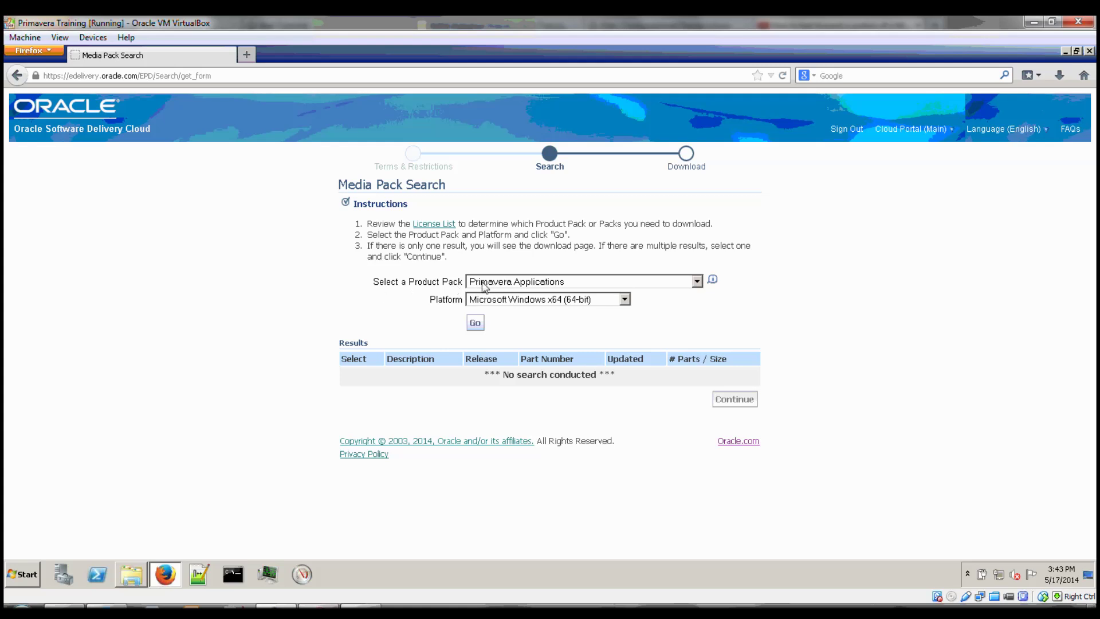
Search media packs for Primavera Applications on Microsoft Windows x64.
{"action": "left_click", "coordinate": [492, 284]}
{"action": "left_click", "coordinate": [493, 283]}
{"action": "left_click", "coordinate": [493, 283]}
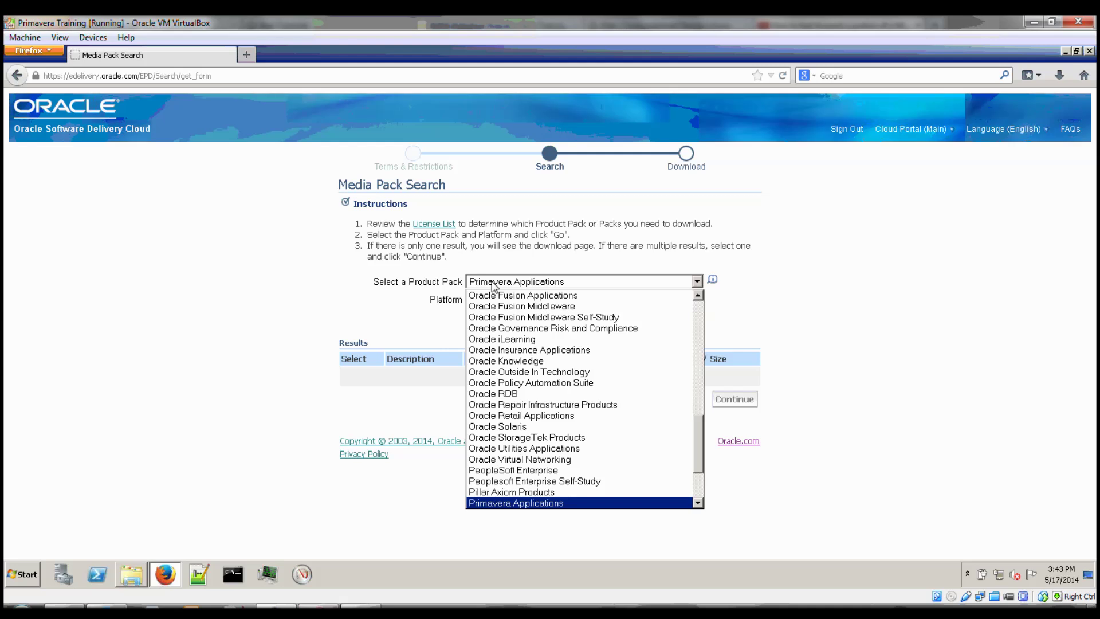
{"action": "left_click", "coordinate": [376, 305]}
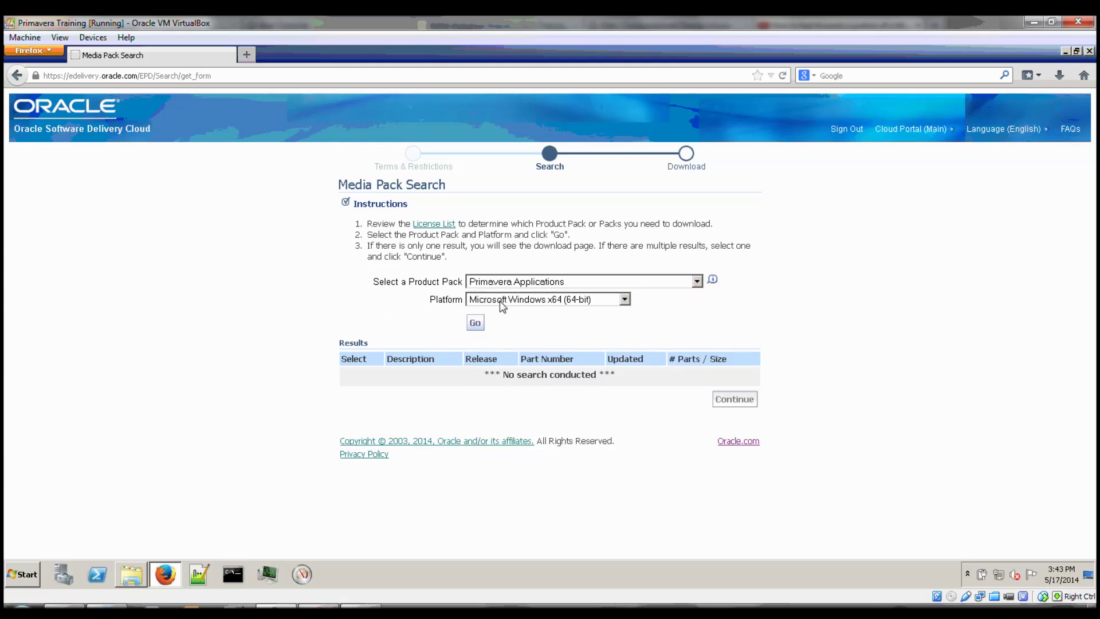
{"action": "left_click", "coordinate": [476, 324]}
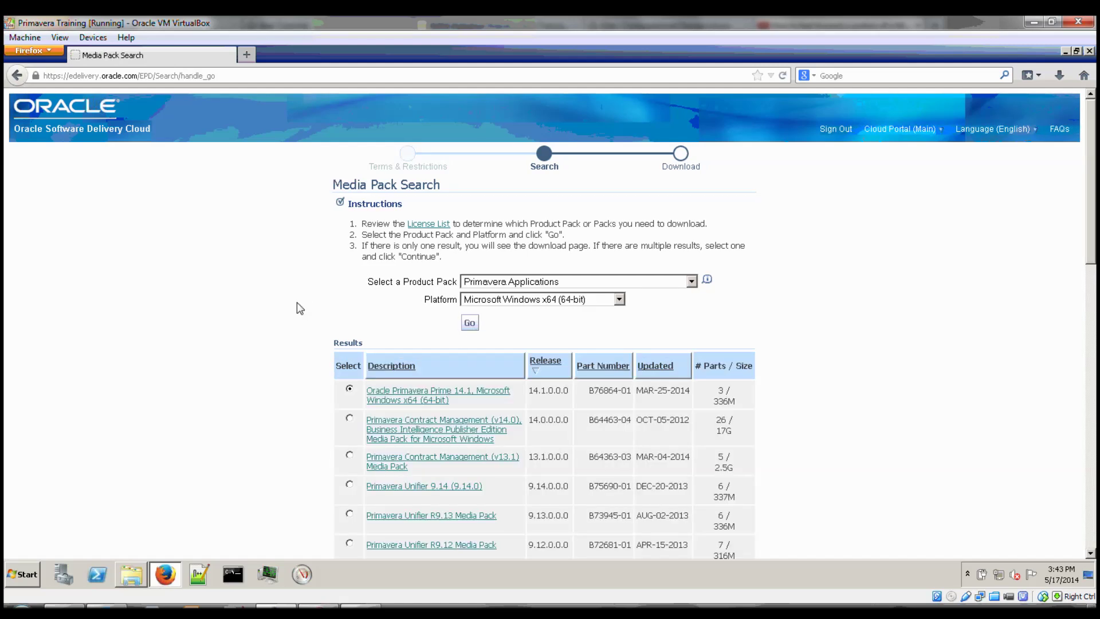
Open the Primavera P6 Enterprise Project Portfolio Management R8.3 Media Pack download list.
{"action": "scroll", "coordinate": [296, 303], "scroll_direction": "down", "scroll_amount": 5}
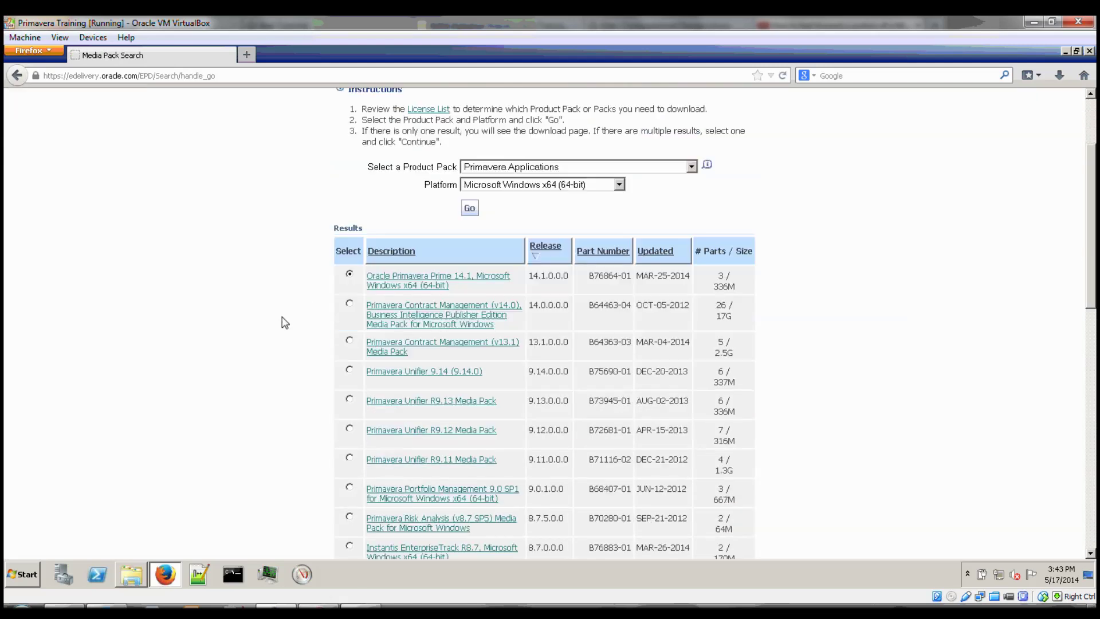
{"action": "scroll", "coordinate": [284, 321], "scroll_direction": "down", "scroll_amount": 2}
{"action": "scroll", "coordinate": [321, 373], "scroll_direction": "down", "scroll_amount": 2}
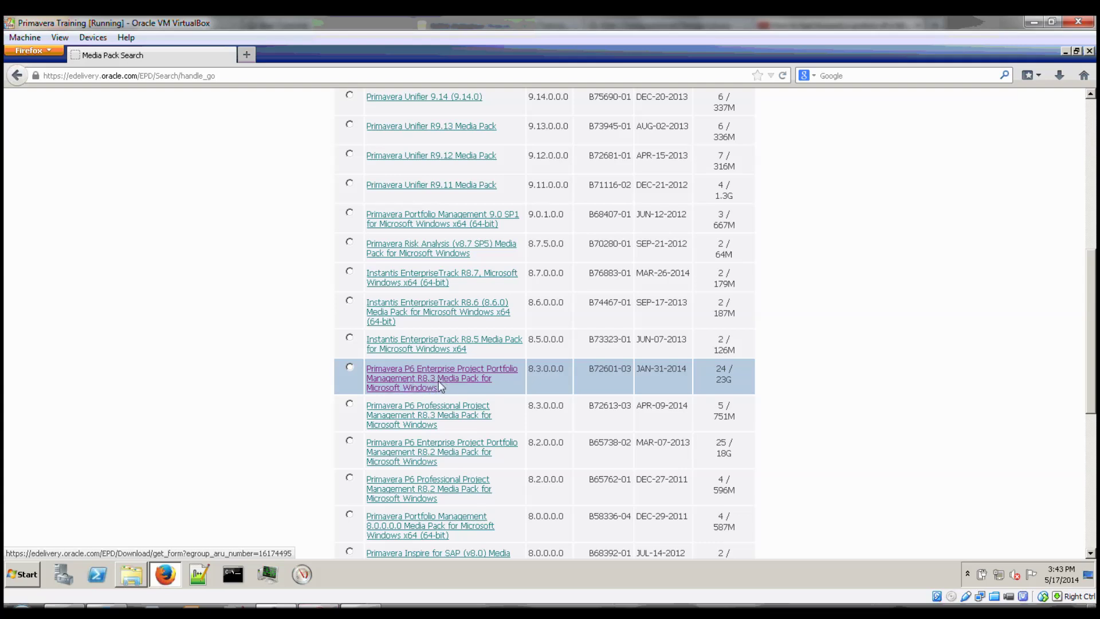
{"action": "left_click", "coordinate": [438, 381]}
{"action": "scroll", "coordinate": [270, 369], "scroll_direction": "down", "scroll_amount": 4}
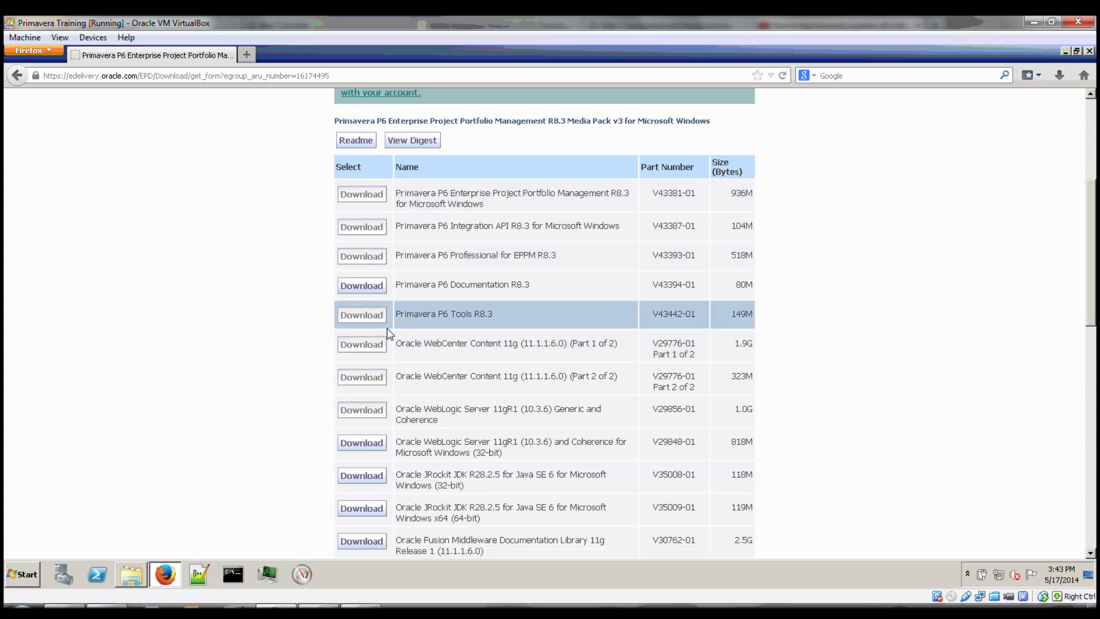
Run setup.exe from C:\install\P6_R83\Disk1\install in Windows Explorer.
{"action": "left_click", "coordinate": [1067, 52]}
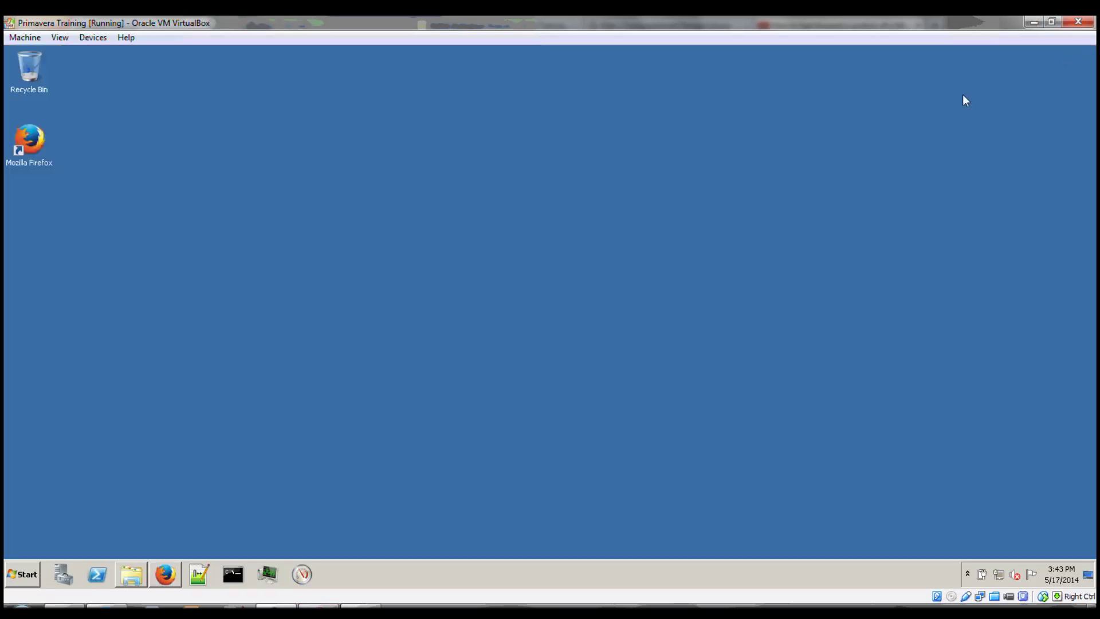
{"action": "left_click", "coordinate": [133, 580]}
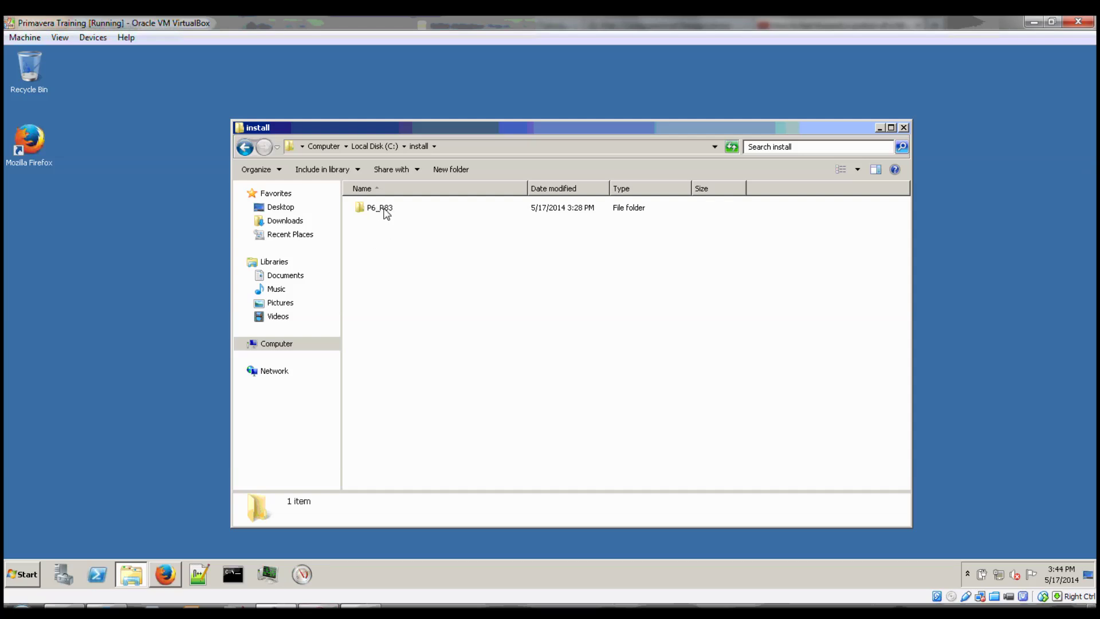
{"action": "double_click", "coordinate": [384, 209]}
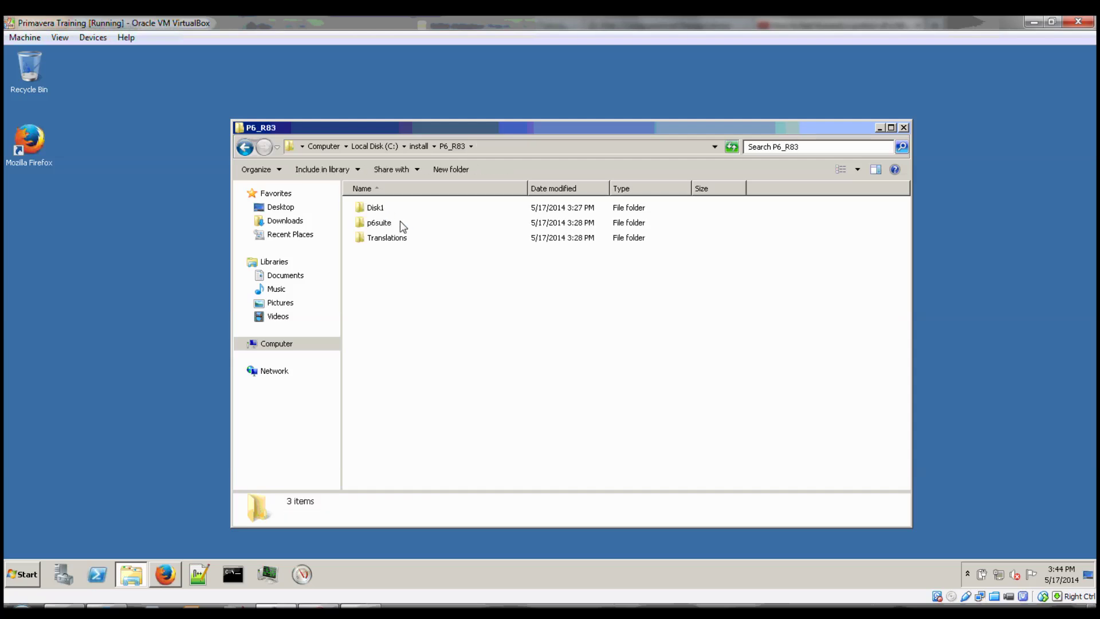
{"action": "double_click", "coordinate": [378, 209]}
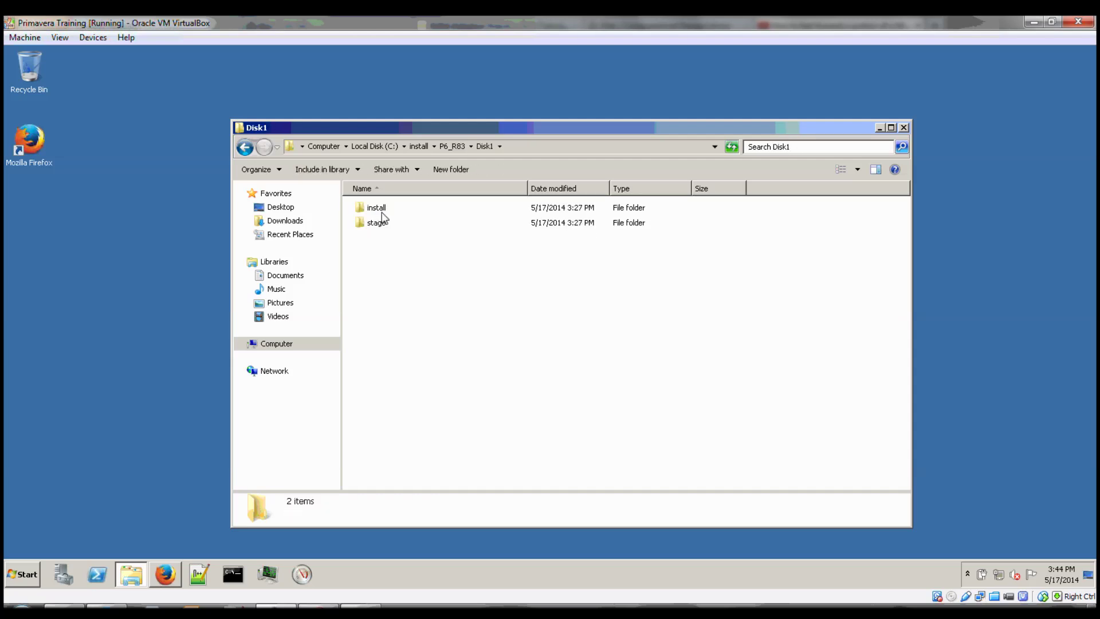
{"action": "double_click", "coordinate": [380, 212]}
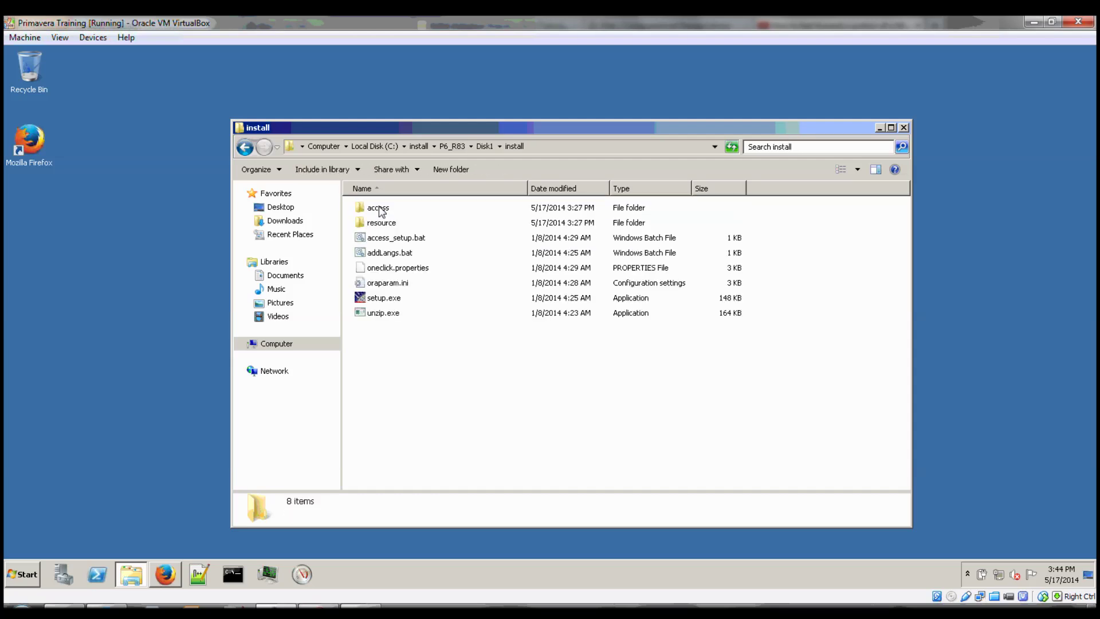
{"action": "double_click", "coordinate": [383, 298]}
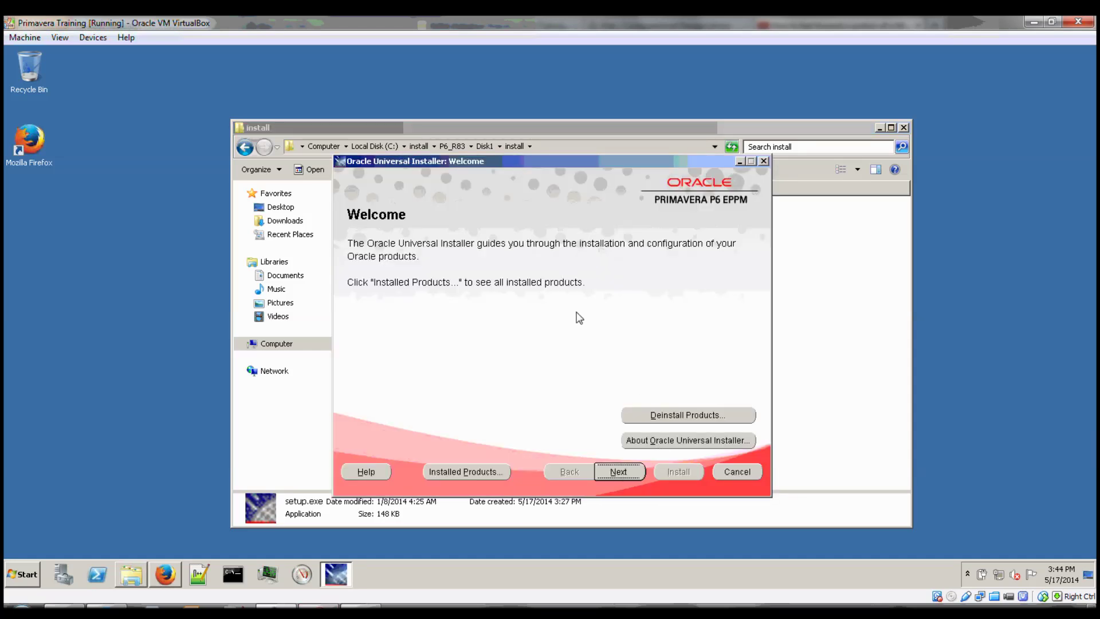
Rename the installation home from P6EPPM2 to P6EPPM1, keeping path C:\P6EPPM_1.
{"action": "left_click", "coordinate": [635, 473]}
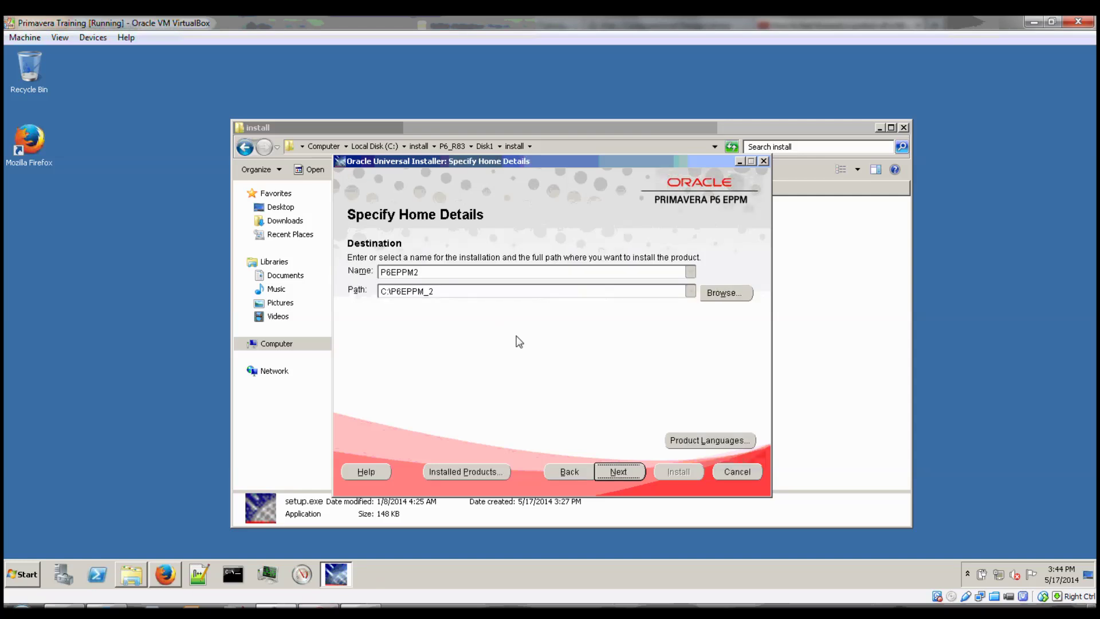
{"action": "double_click", "coordinate": [420, 273]}
{"action": "left_click", "coordinate": [424, 277]}
{"action": "key", "text": "BackSpace"}
{"action": "type", "text": "1"}
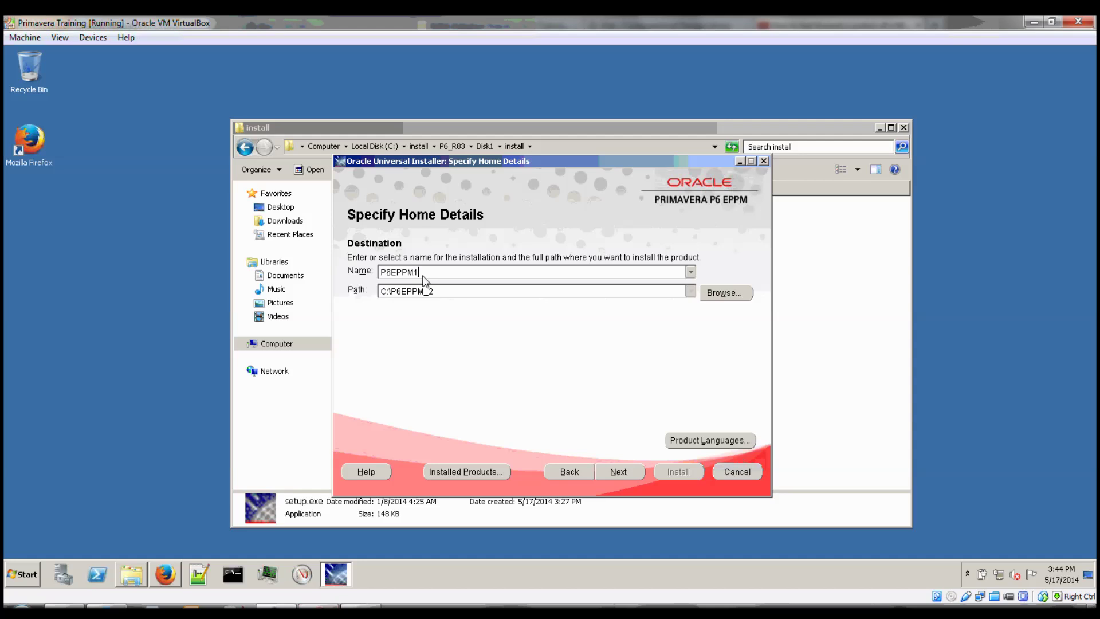
{"action": "triple_click", "coordinate": [446, 294]}
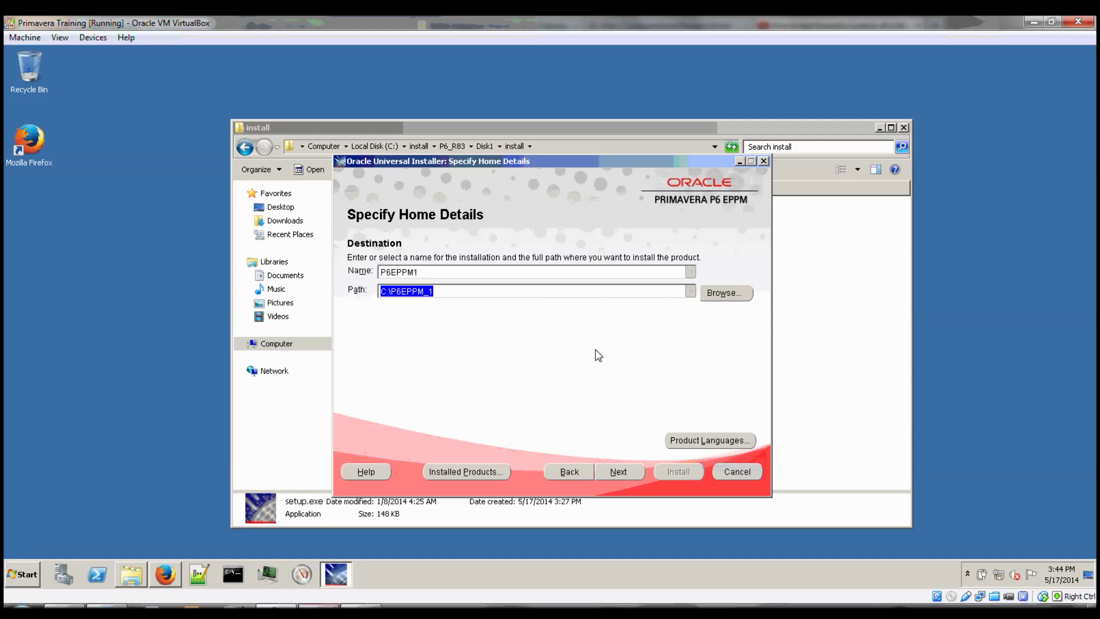
{"action": "left_click", "coordinate": [618, 469]}
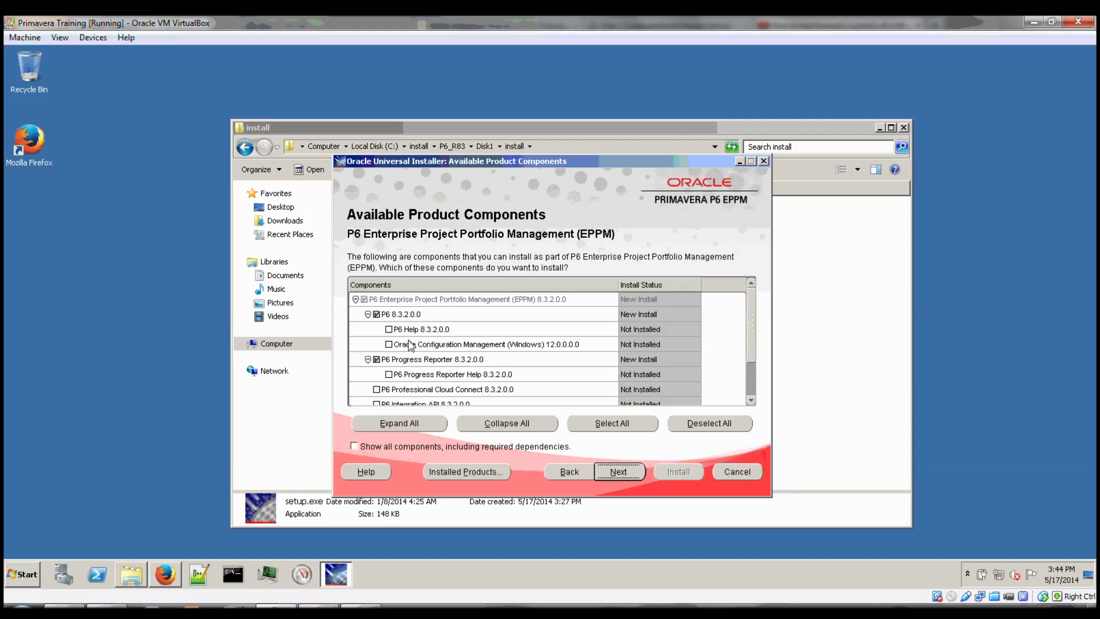
Install P6, Progress Reporter and Team Member 8.3.2.0.0 with JDK C:\Java\jdk1.7.0_25.
{"action": "scroll", "coordinate": [389, 379], "scroll_direction": "down", "scroll_amount": 1}
{"action": "left_click", "coordinate": [378, 400]}
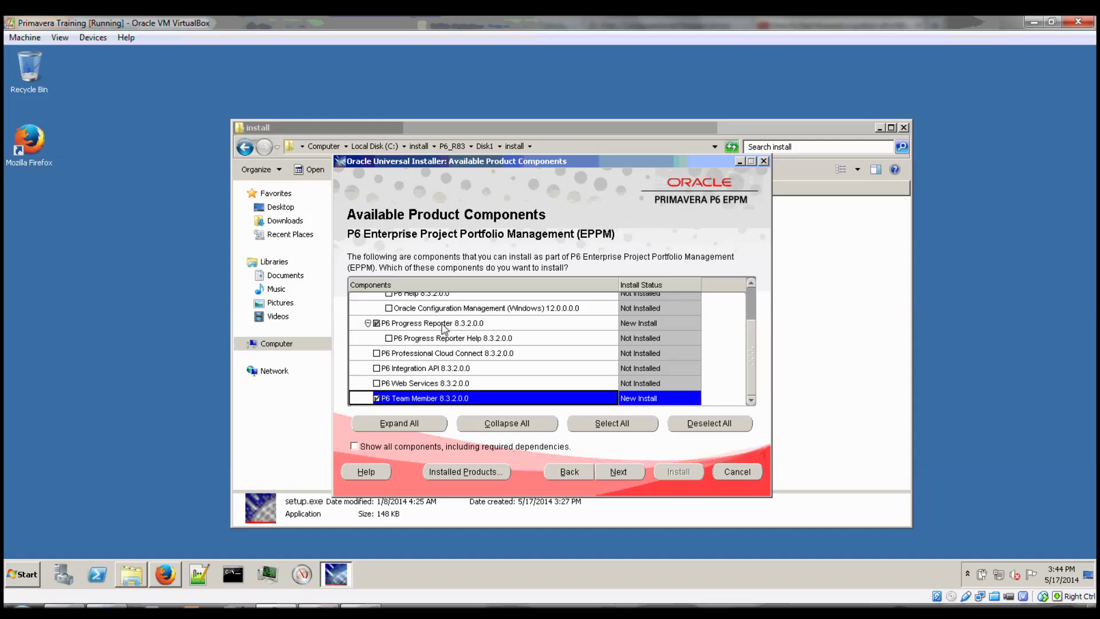
{"action": "scroll", "coordinate": [435, 329], "scroll_direction": "up", "scroll_amount": 1}
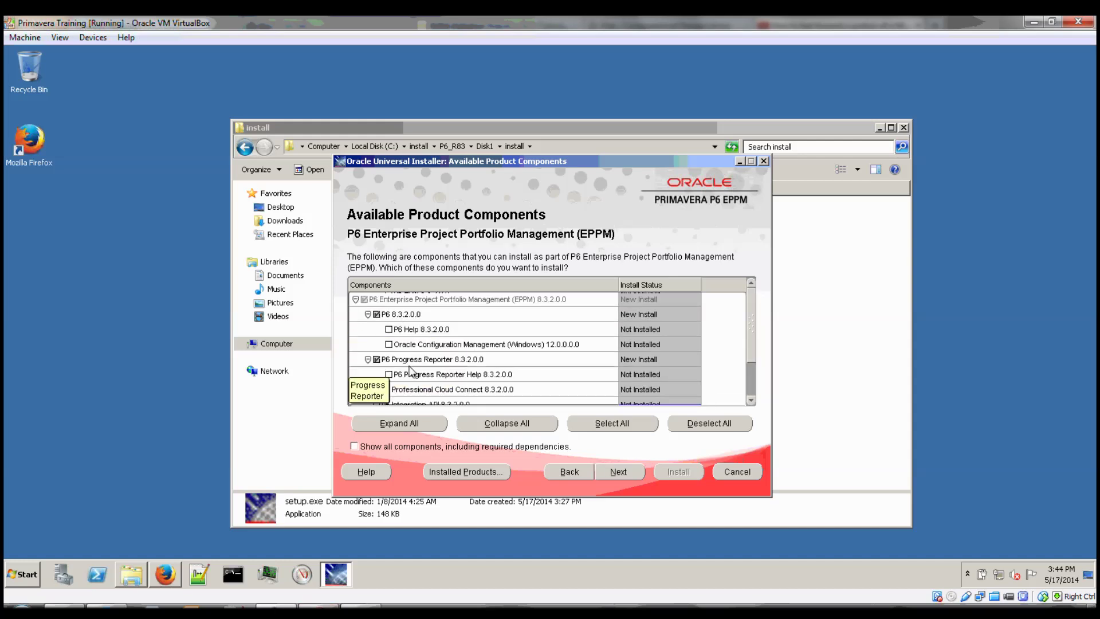
{"action": "scroll", "coordinate": [408, 354], "scroll_direction": "down", "scroll_amount": 1}
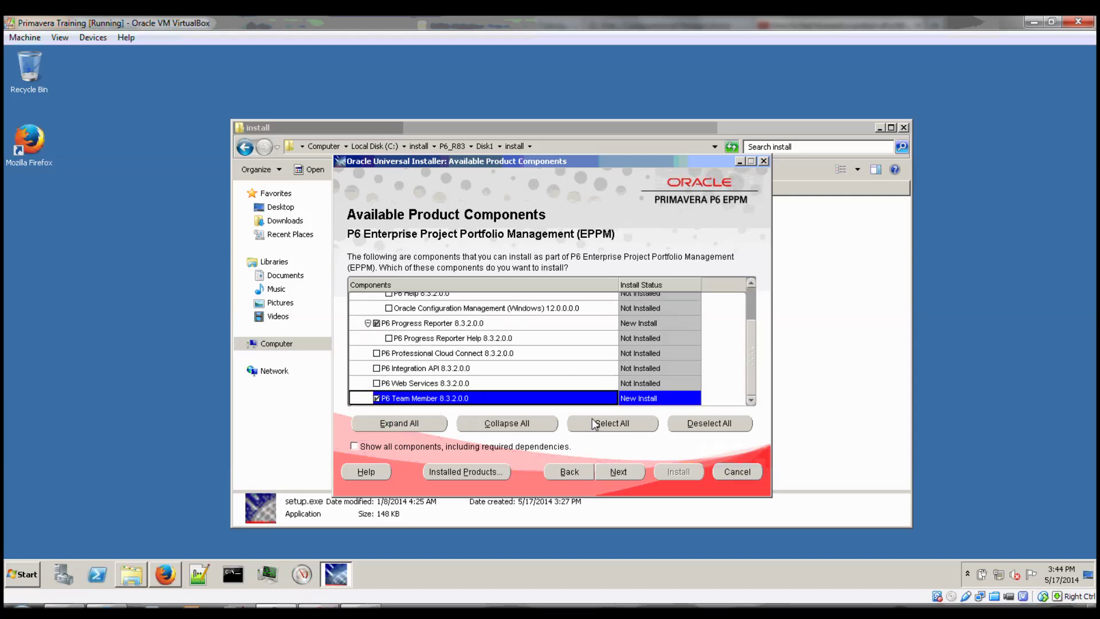
{"action": "left_click", "coordinate": [630, 473]}
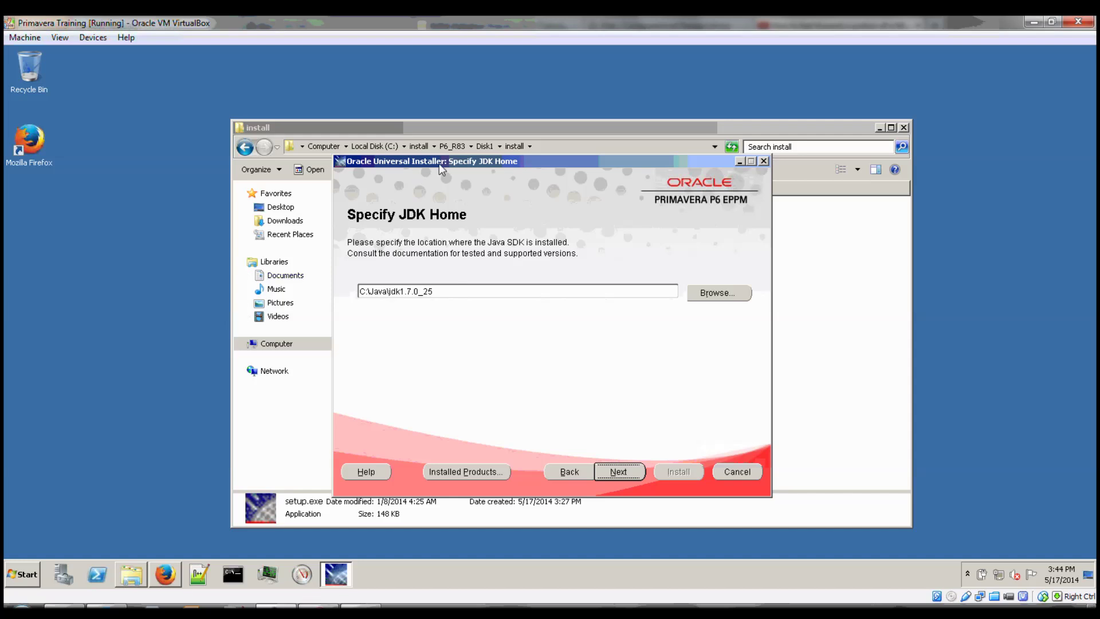
{"action": "left_click", "coordinate": [623, 471]}
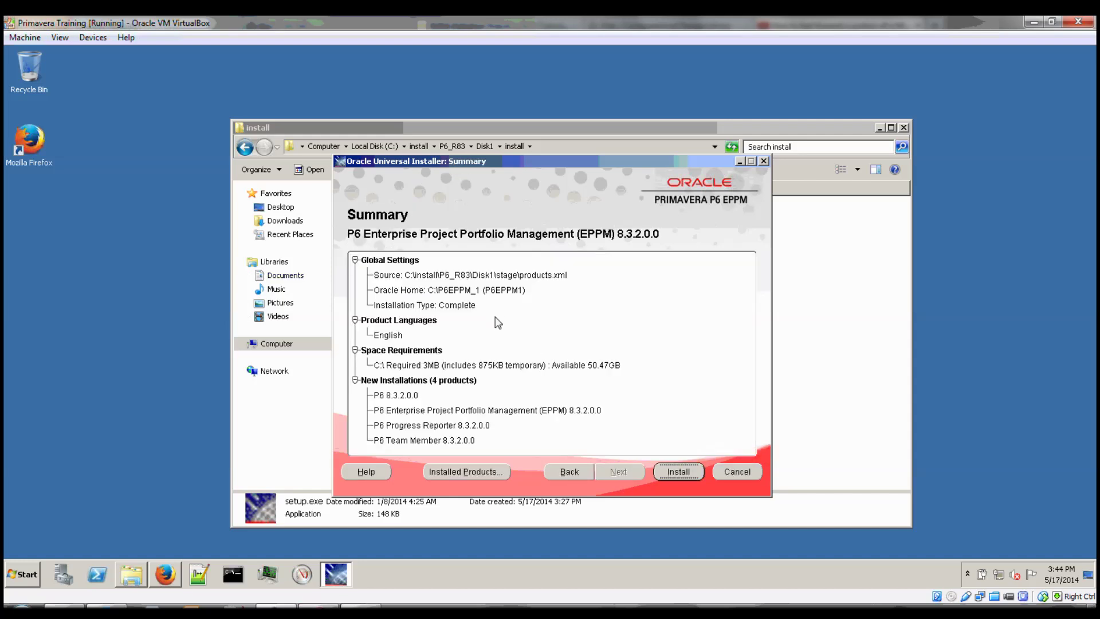
{"action": "left_click", "coordinate": [678, 473]}
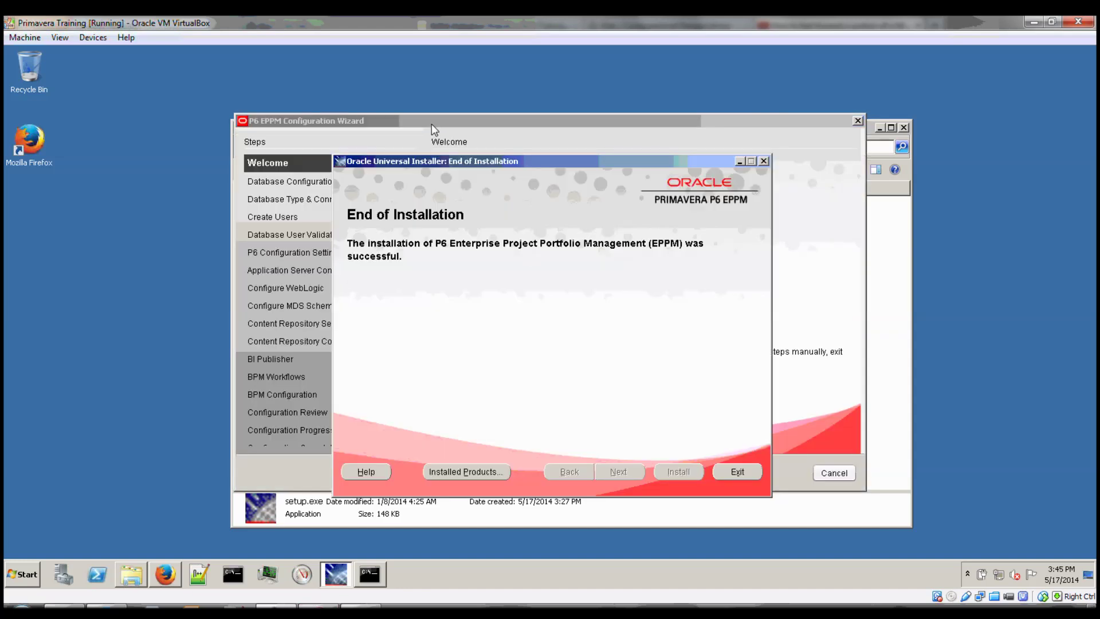
Cancel and confirm closing the P6 EPPM Configuration Wizard, returning to Explorer.
{"action": "left_click", "coordinate": [432, 125]}
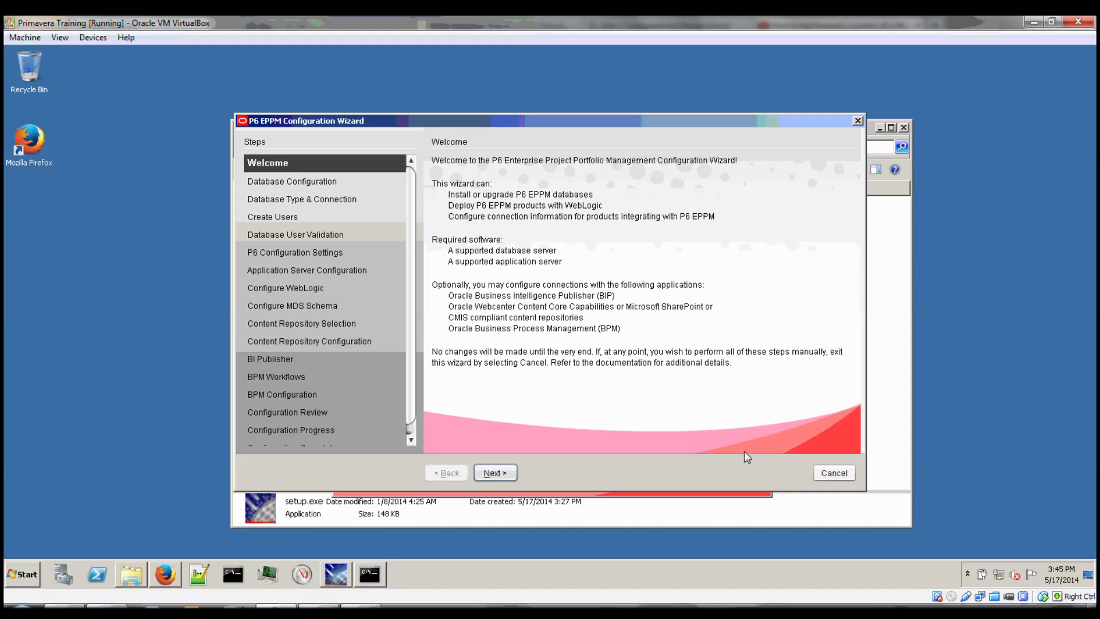
{"action": "left_click", "coordinate": [832, 476]}
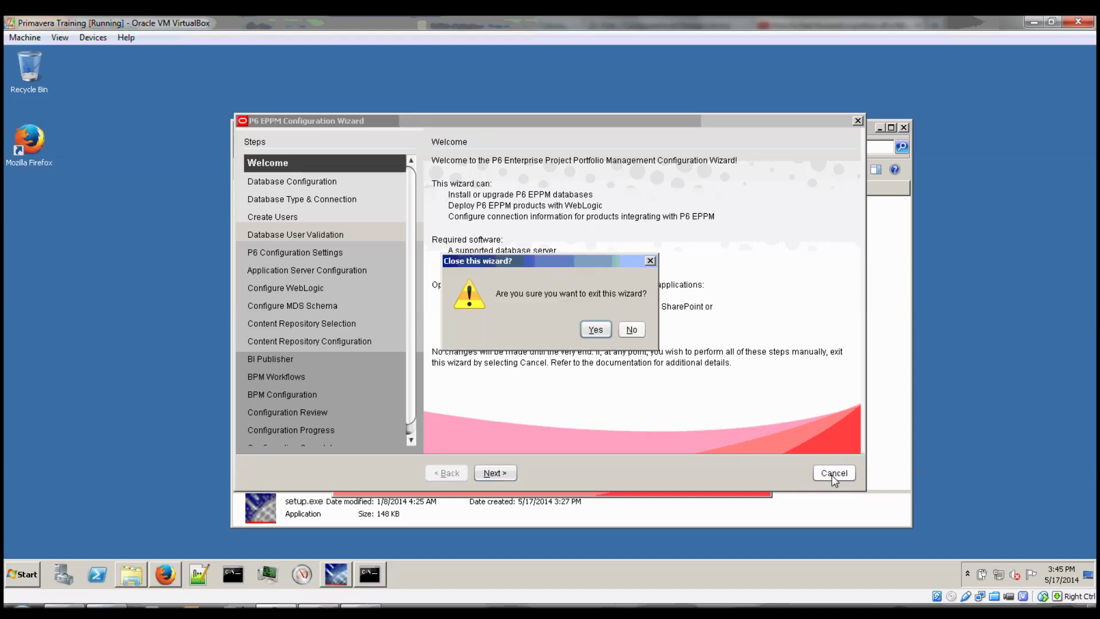
{"action": "left_click", "coordinate": [594, 330]}
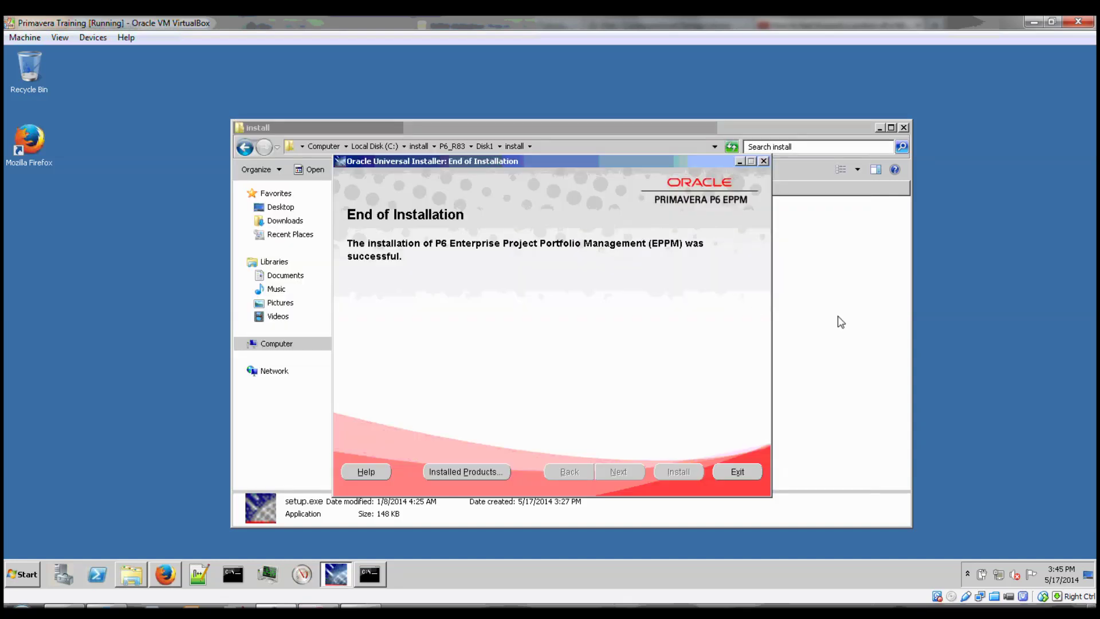
{"action": "left_click", "coordinate": [839, 321]}
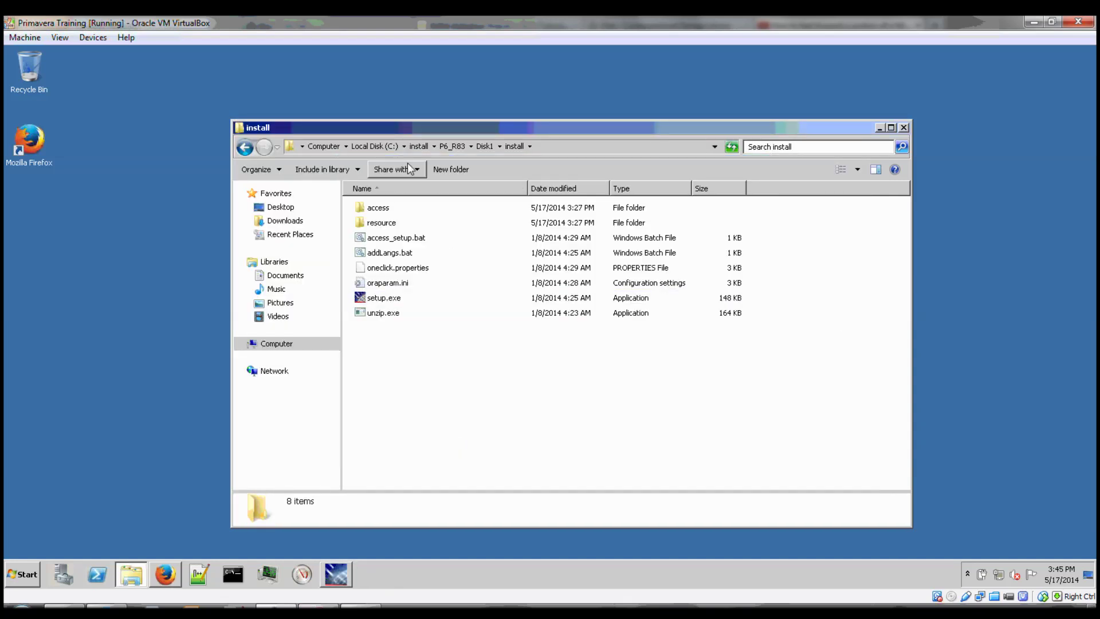
Launch eppmconfig.cmd from C:\P6EPPM_1\p6 to start the configuration wizard.
{"action": "left_click", "coordinate": [391, 147]}
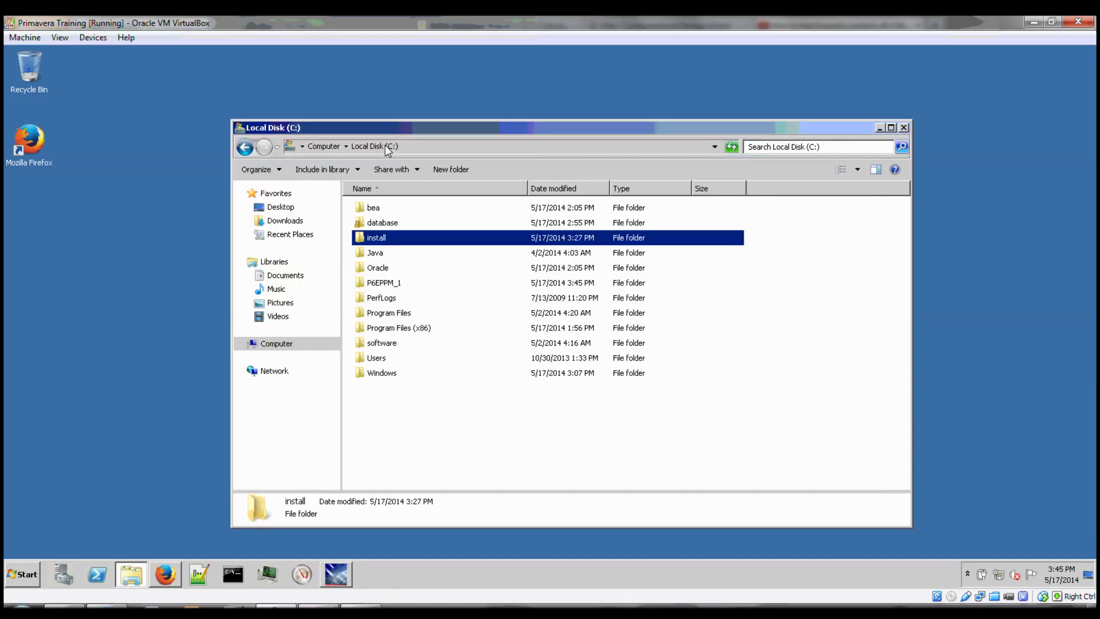
{"action": "left_click", "coordinate": [378, 288]}
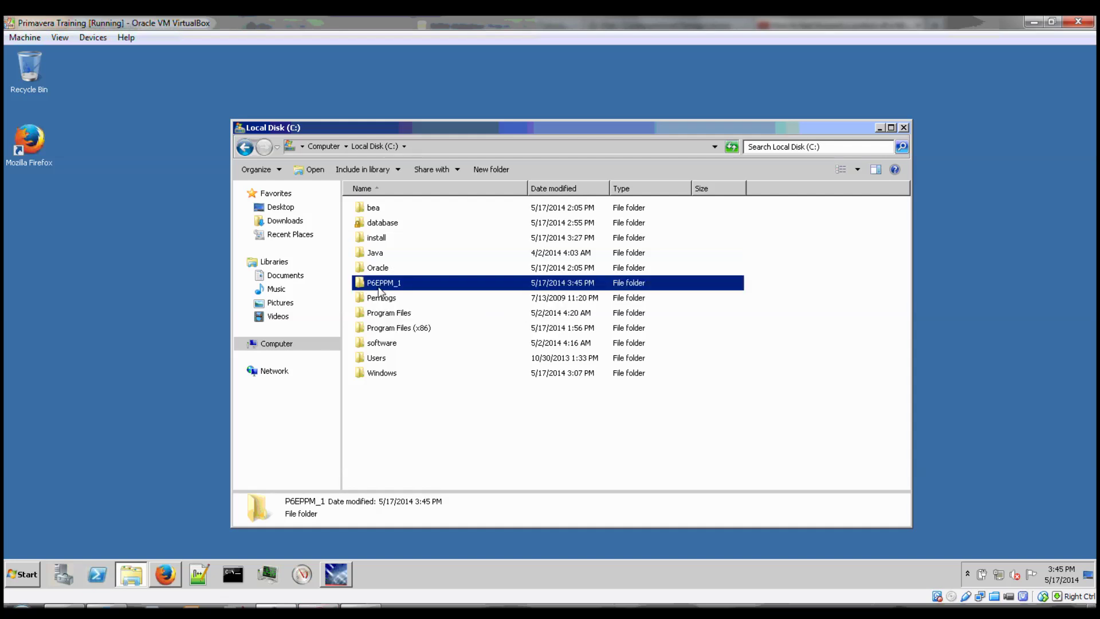
{"action": "double_click", "coordinate": [382, 284]}
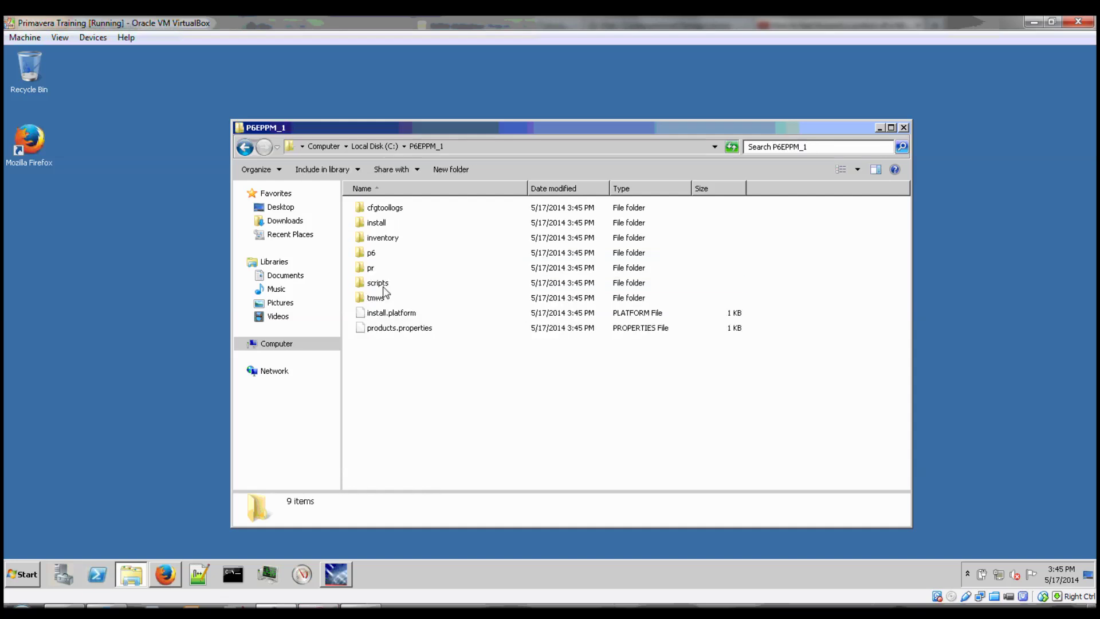
{"action": "double_click", "coordinate": [370, 254]}
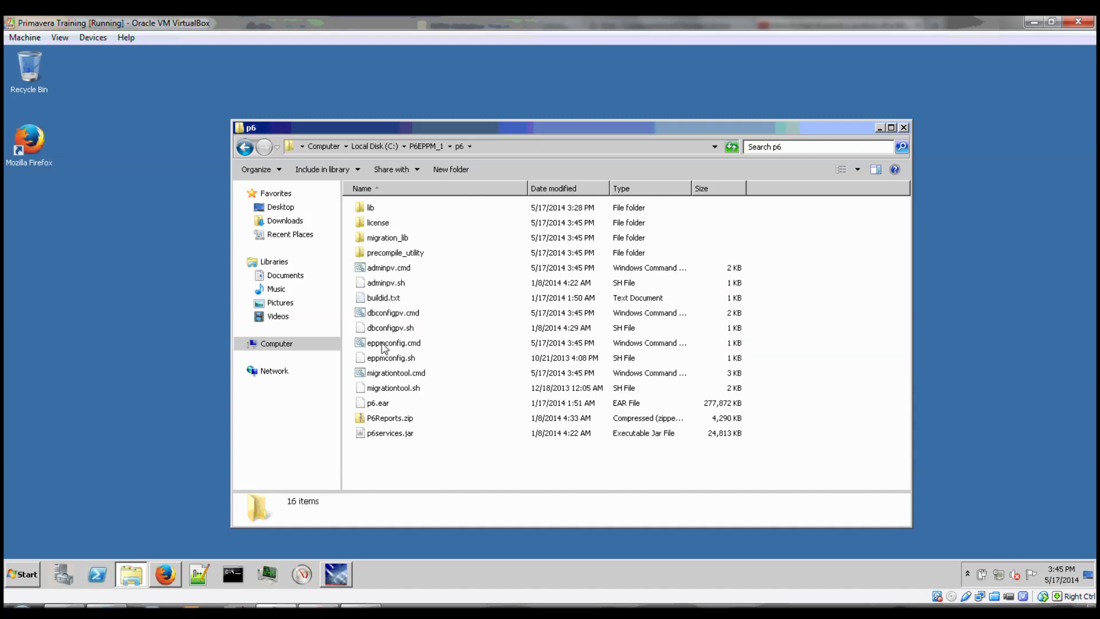
{"action": "double_click", "coordinate": [391, 343]}
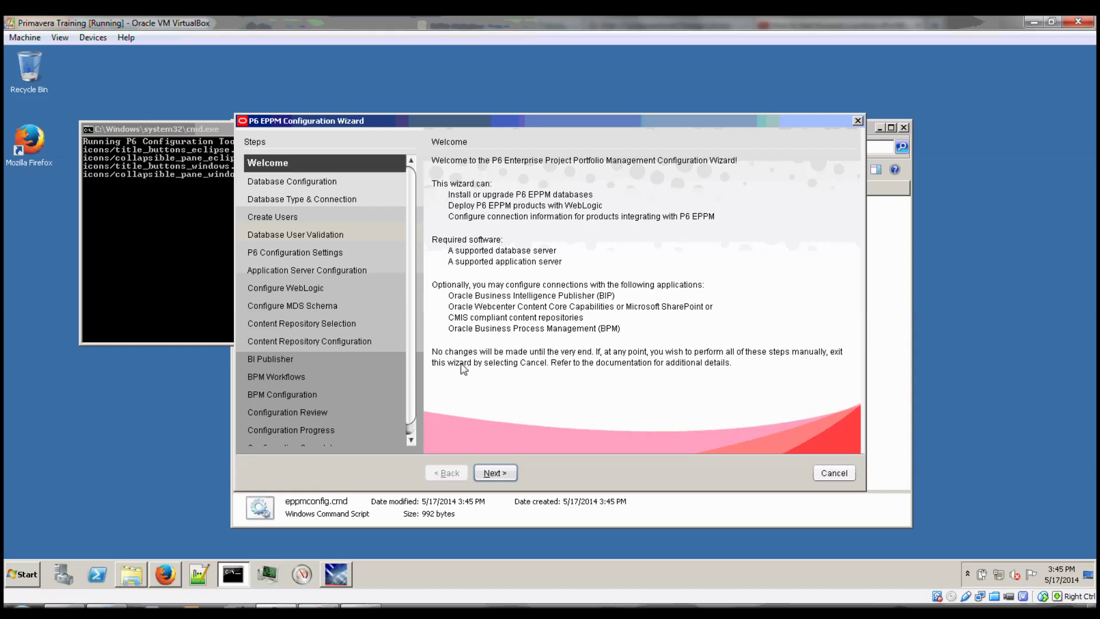
Choose a new P6 EPPM database including sample projects.
{"action": "left_click", "coordinate": [493, 473]}
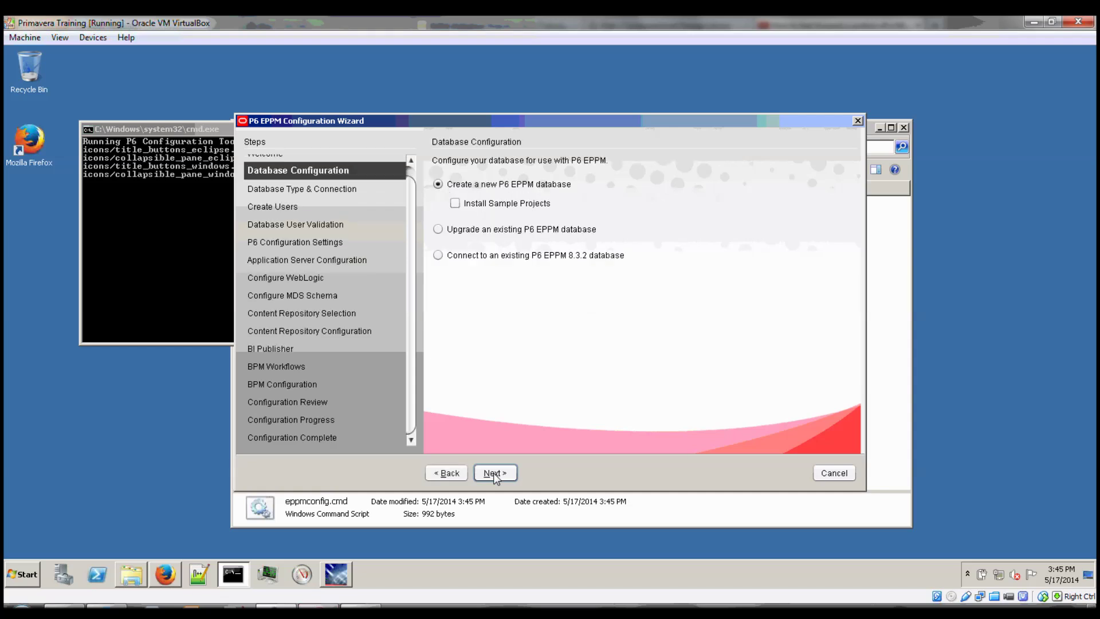
{"action": "left_click", "coordinate": [501, 207]}
{"action": "left_click", "coordinate": [507, 473]}
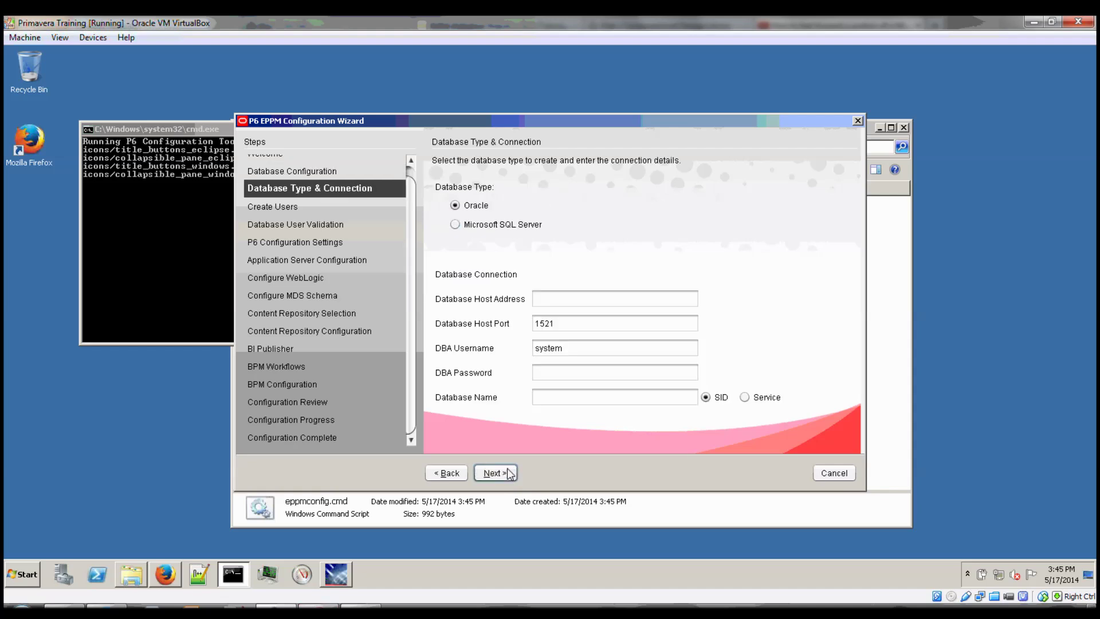
Connect to Oracle at localhost:1521 as system with its password, database PMDB.
{"action": "left_click", "coordinate": [556, 303]}
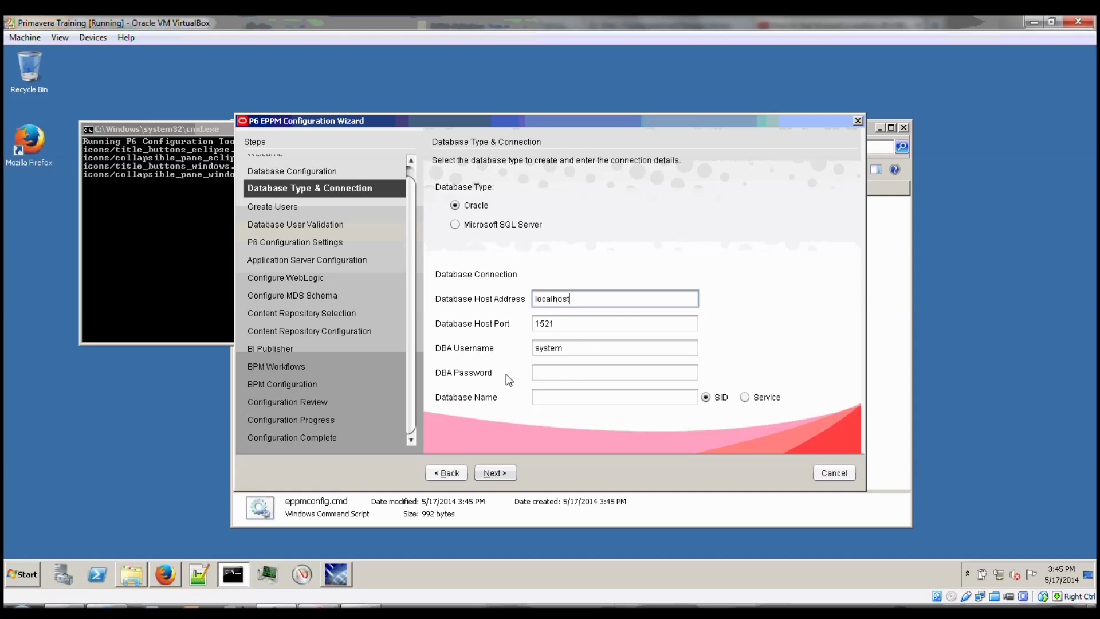
{"action": "left_click", "coordinate": [551, 381]}
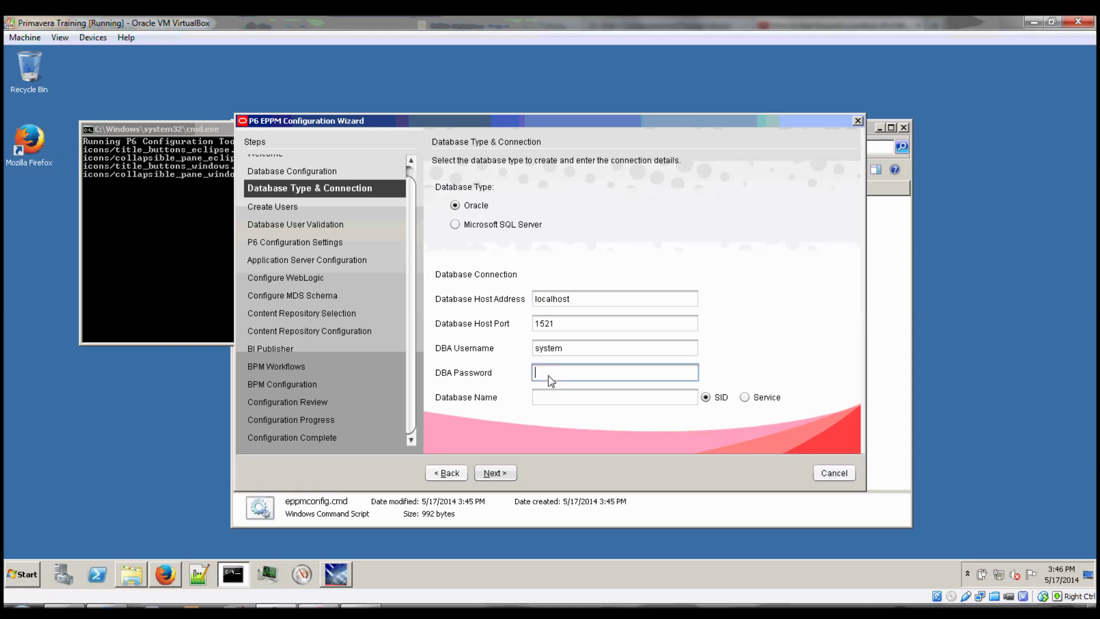
{"action": "type", "text": "Primavera"}
{"action": "key", "text": "Tab"}
{"action": "type", "text": "PMDB"}
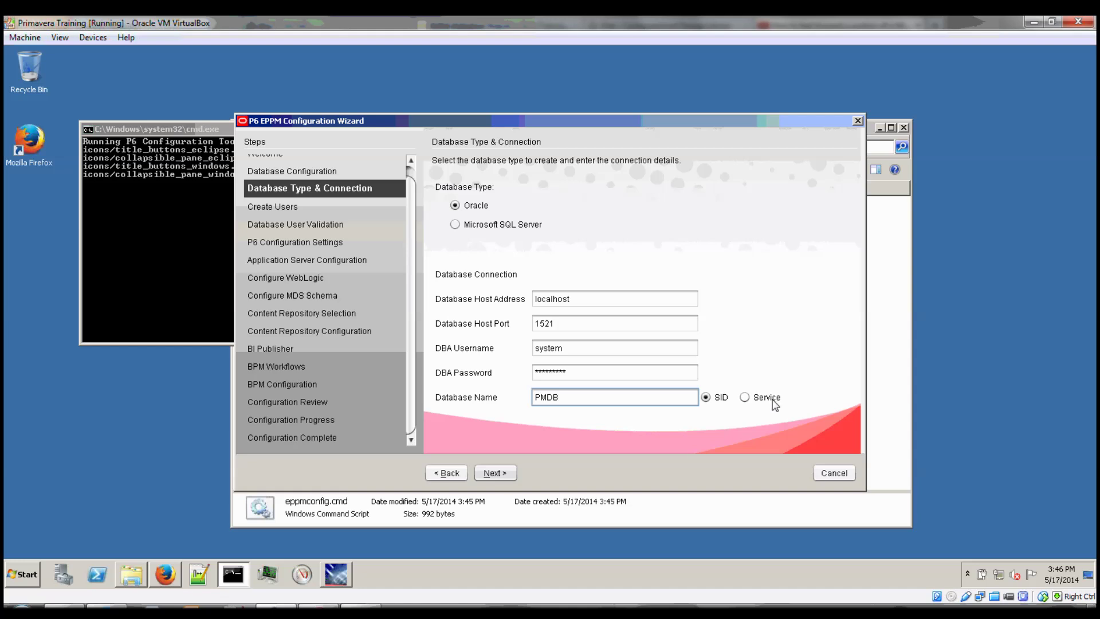
{"action": "left_click", "coordinate": [495, 472]}
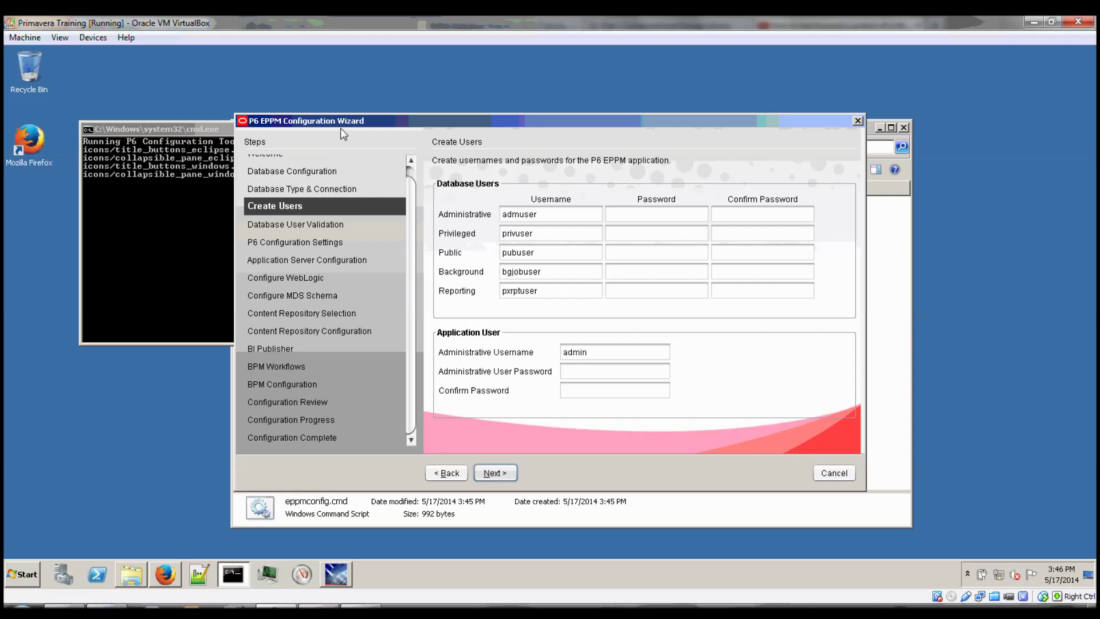
Move the Create Users wizard window up and to the left.
{"action": "left_click_drag", "start_coordinate": [350, 120], "coordinate": [318, 108]}
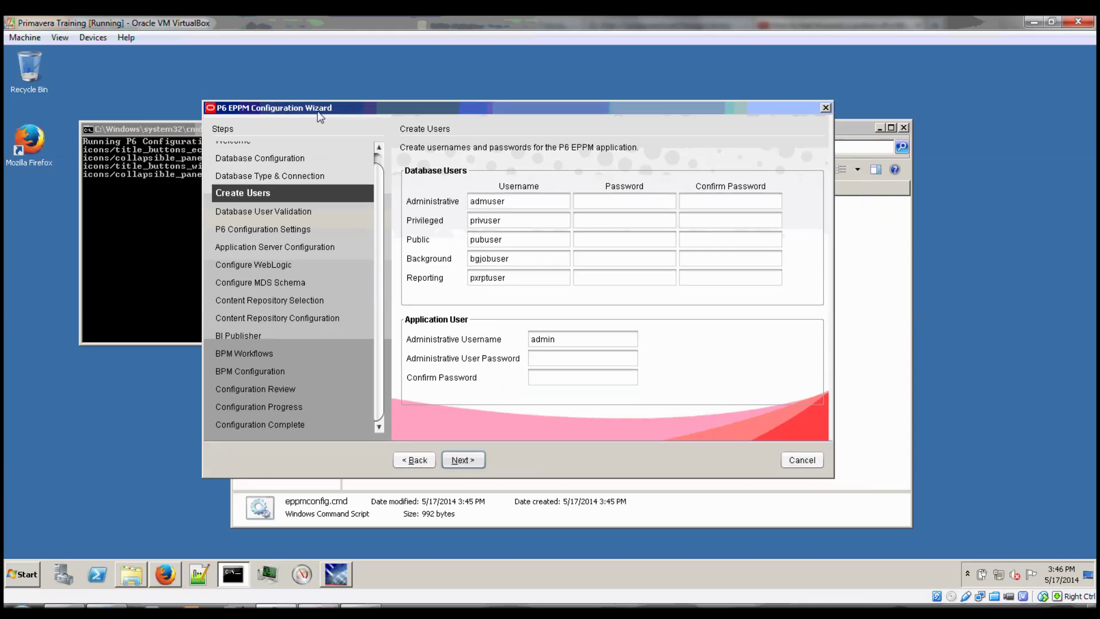
Browse to C:\install\P6_R83\p6suite\database\scripts\install\PM_08_03_00 in Explorer.
{"action": "left_click", "coordinate": [864, 292]}
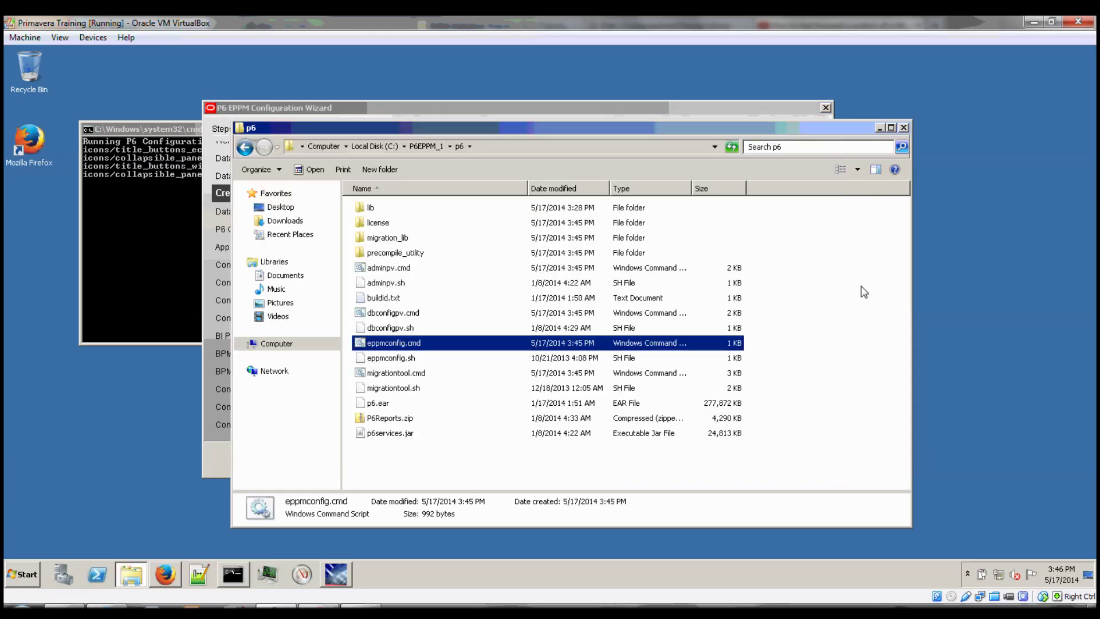
{"action": "left_click", "coordinate": [417, 147]}
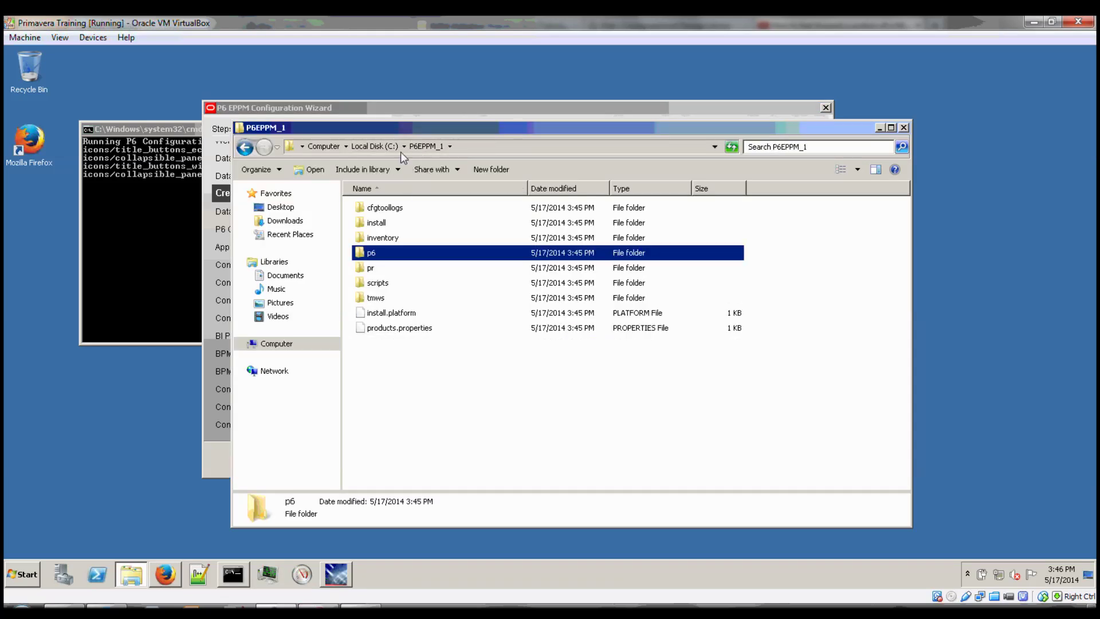
{"action": "left_click", "coordinate": [392, 145]}
{"action": "left_click", "coordinate": [389, 227]}
{"action": "double_click", "coordinate": [389, 226]}
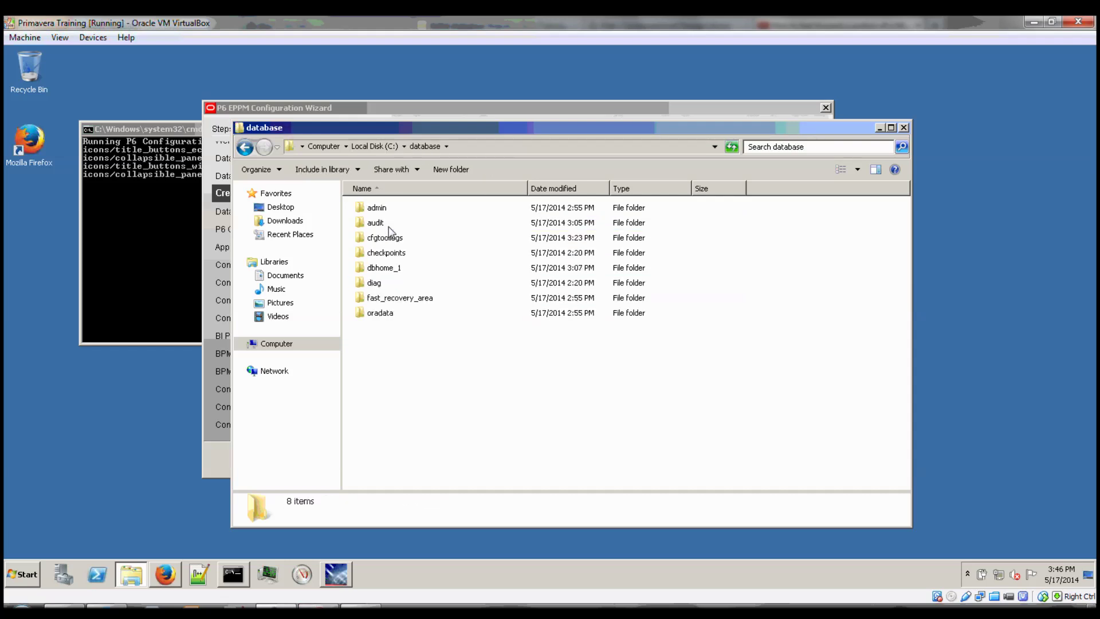
{"action": "left_click", "coordinate": [360, 146]}
{"action": "double_click", "coordinate": [373, 240]}
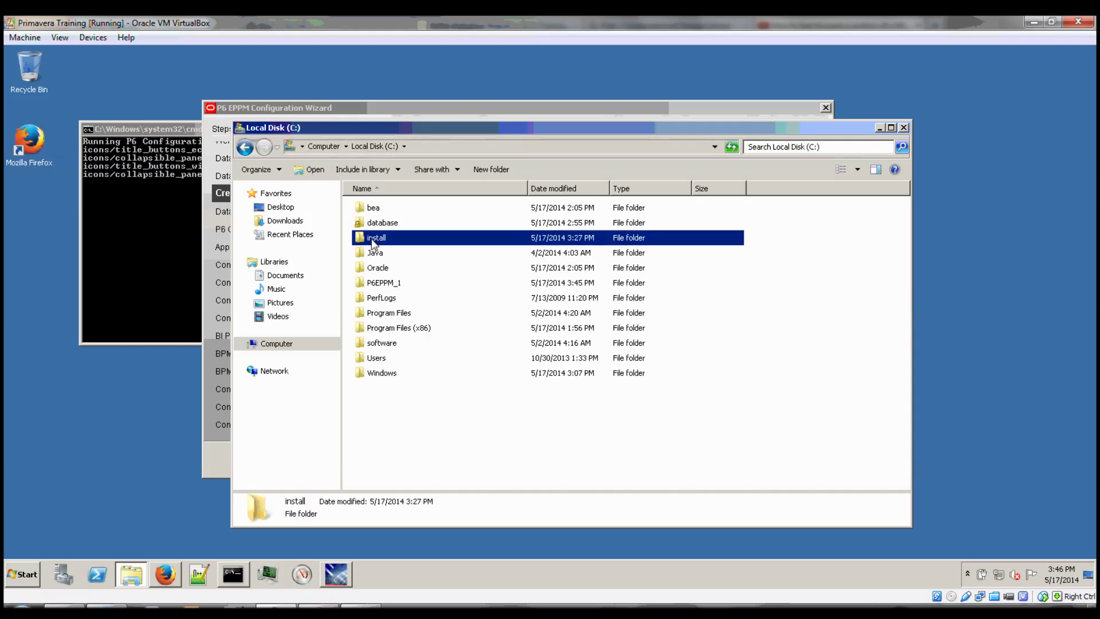
{"action": "double_click", "coordinate": [375, 210]}
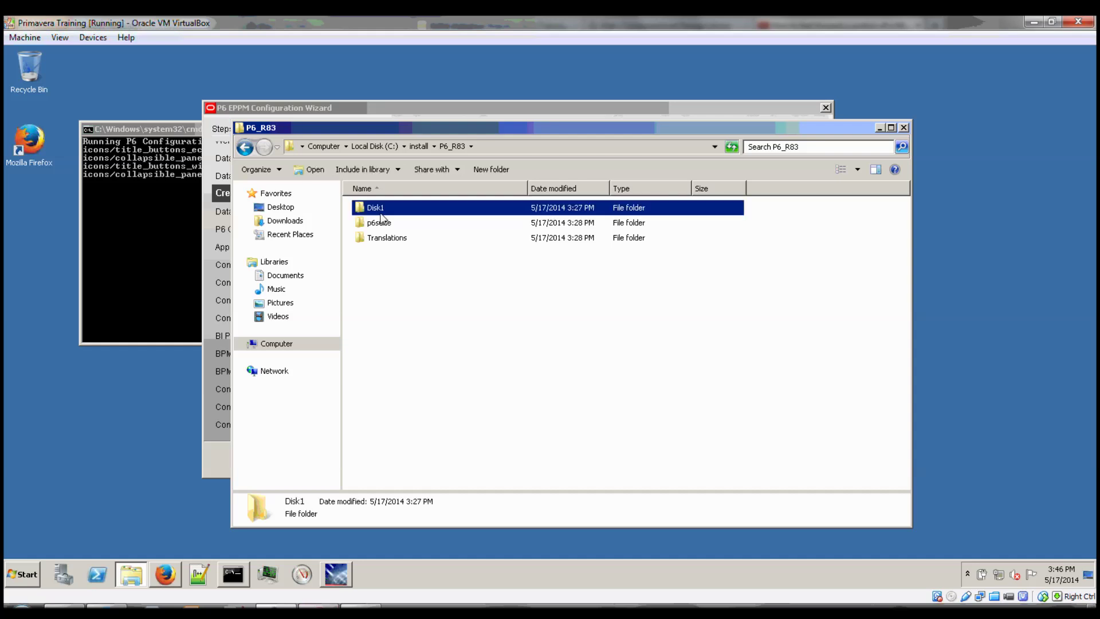
{"action": "double_click", "coordinate": [379, 224]}
{"action": "double_click", "coordinate": [383, 227]}
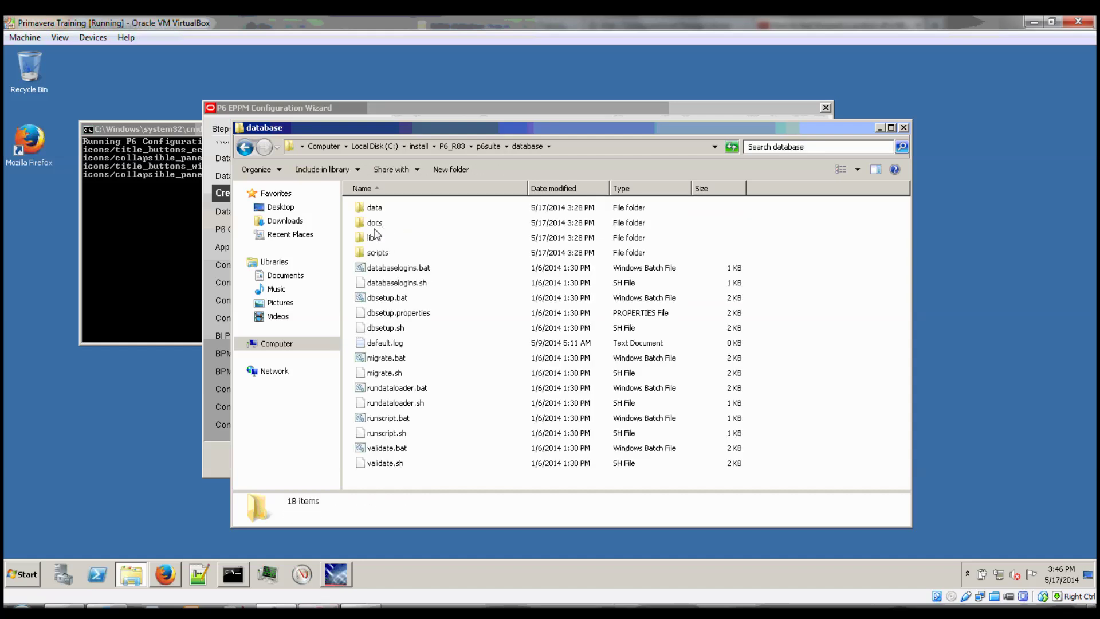
{"action": "double_click", "coordinate": [376, 255]}
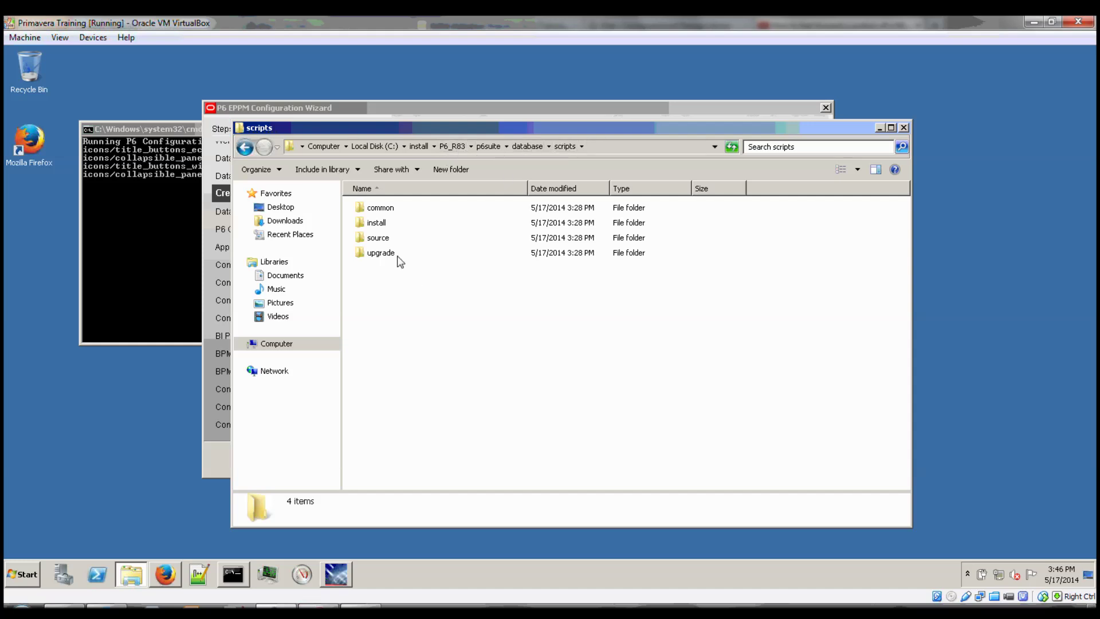
{"action": "double_click", "coordinate": [376, 223]}
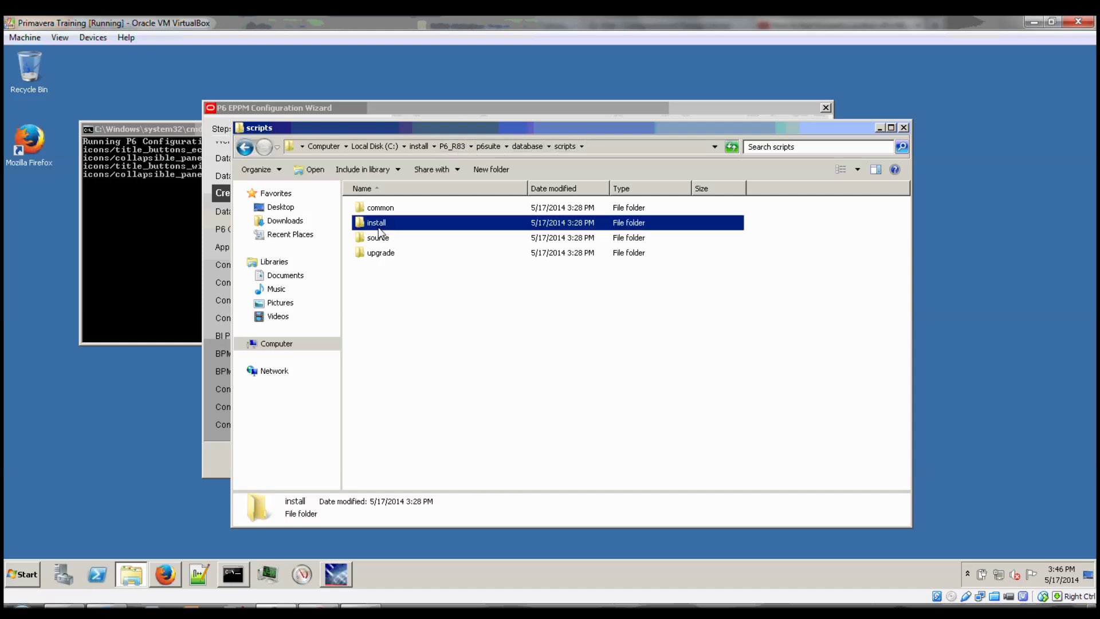
{"action": "left_click", "coordinate": [383, 213]}
{"action": "double_click", "coordinate": [383, 213]}
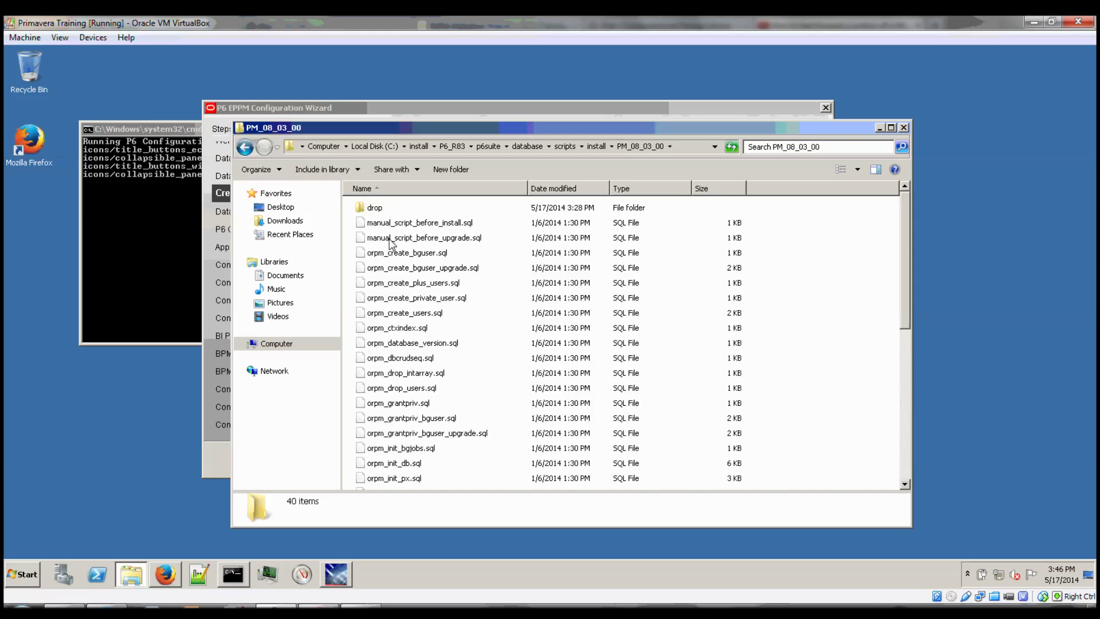
Select the full name of manual_script_before_install.sql in rename mode, then cancel without renaming.
{"action": "left_click", "coordinate": [391, 224]}
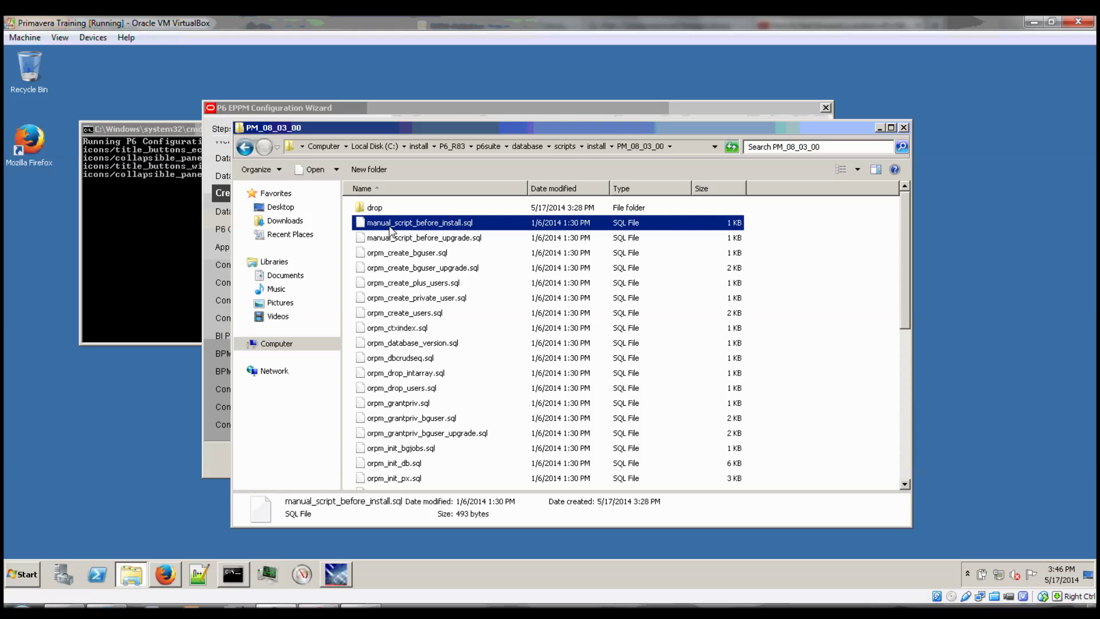
{"action": "left_click", "coordinate": [390, 223]}
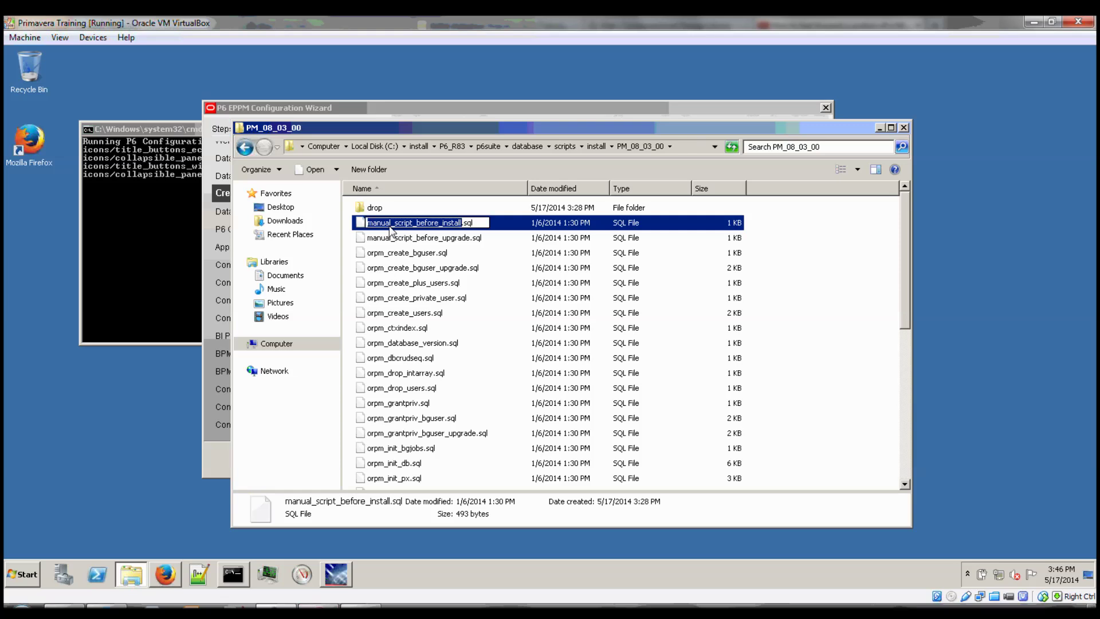
{"action": "key", "text": "ctrl+a"}
{"action": "left_click", "coordinate": [392, 241]}
Open manual_script_before_install.sql with Edit with Notepad++.
{"action": "left_click", "coordinate": [370, 224]}
{"action": "right_click", "coordinate": [369, 224]}
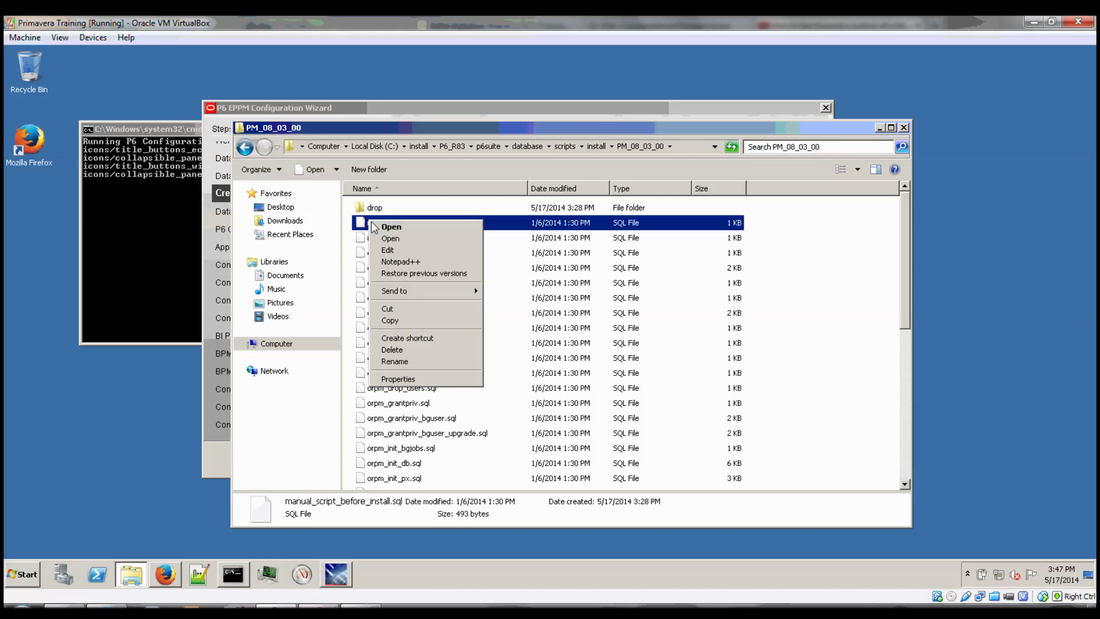
{"action": "left_click", "coordinate": [407, 263]}
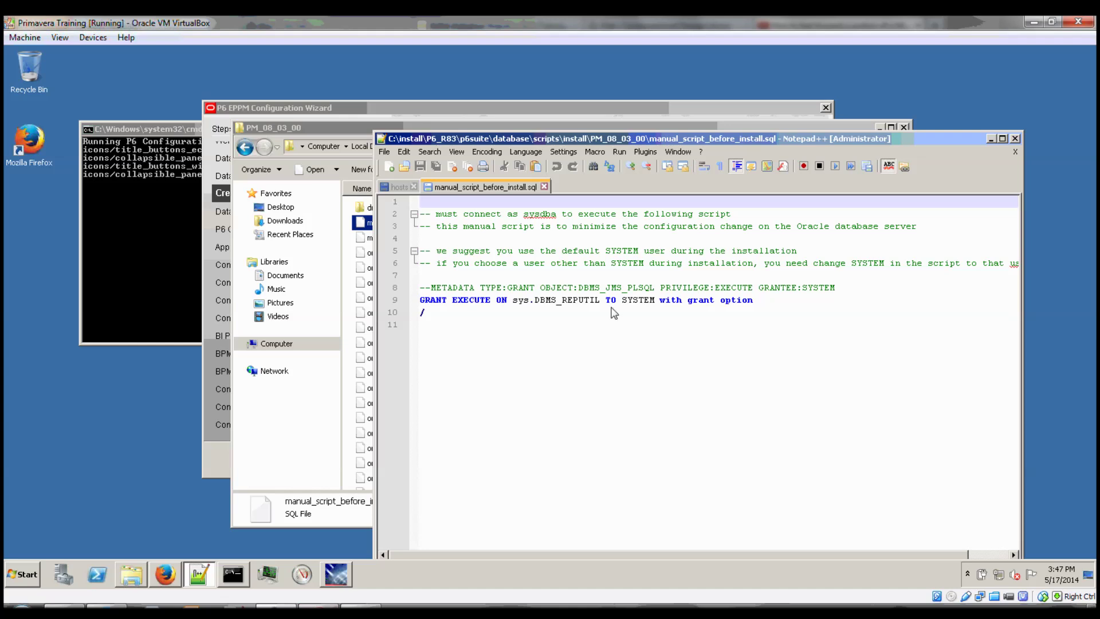
Reopen Notepad++ from the taskbar and start a new blank document, new 2.
{"action": "left_click", "coordinate": [1015, 139]}
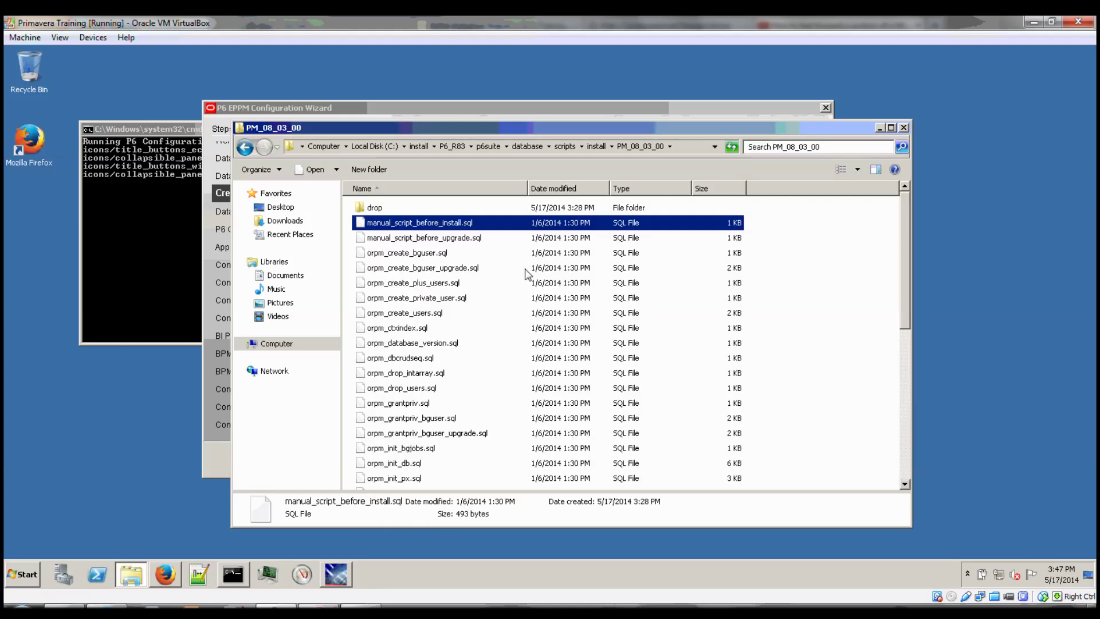
{"action": "left_click", "coordinate": [210, 575]}
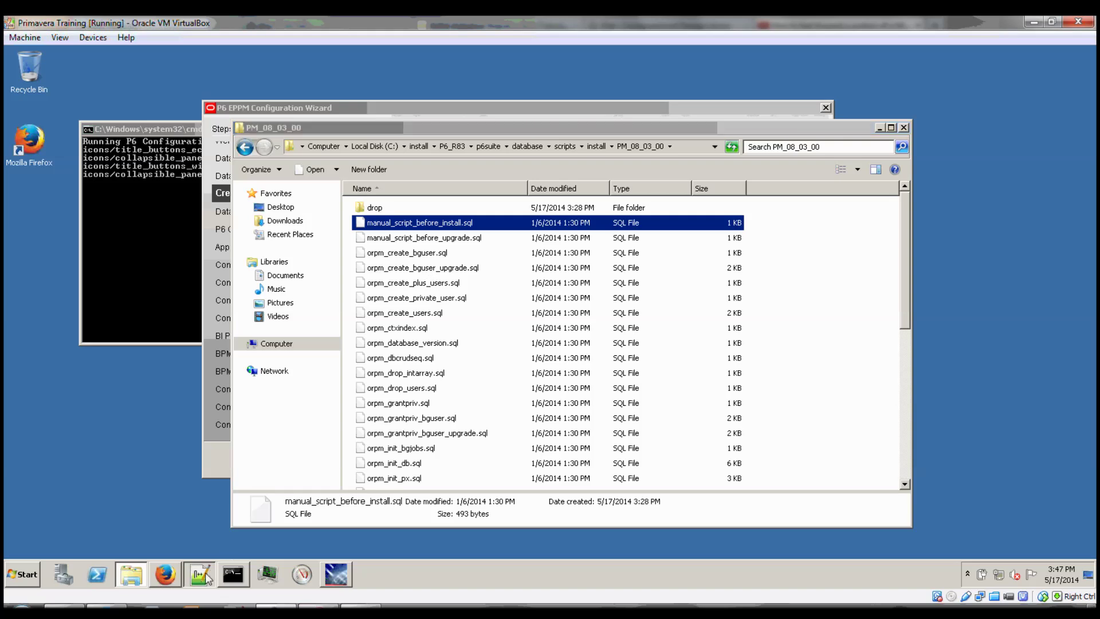
{"action": "double_click", "coordinate": [570, 188]}
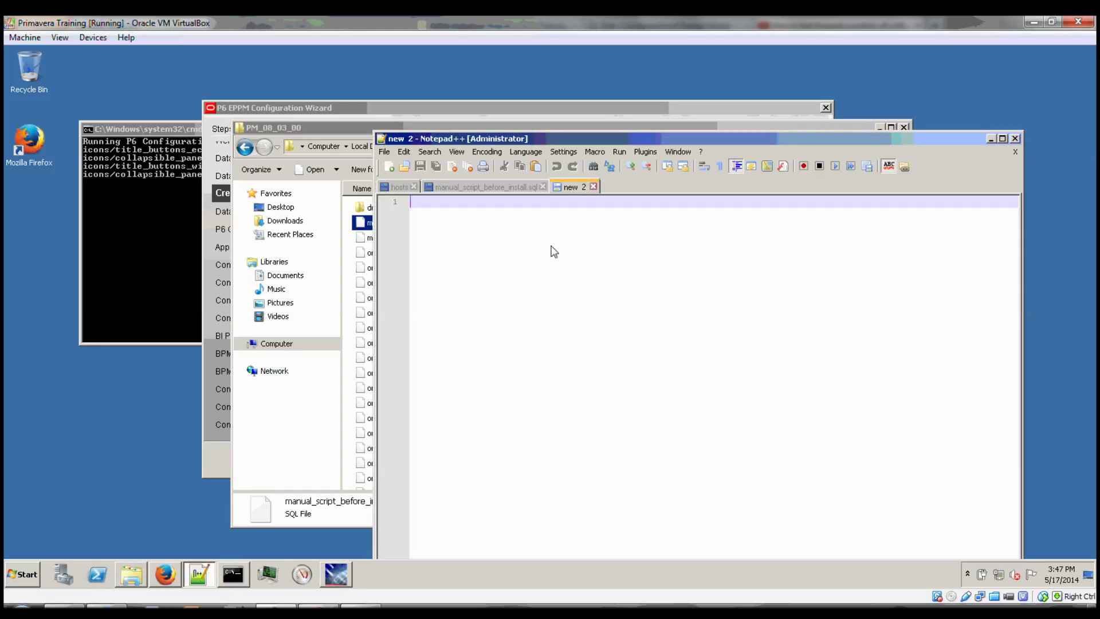
Build the line @C:\install\P6_R83\p6suite\database\scripts\install\PM_08_03_00\manual_script_before_install.sql in new 2.
{"action": "type", "text": "@"}
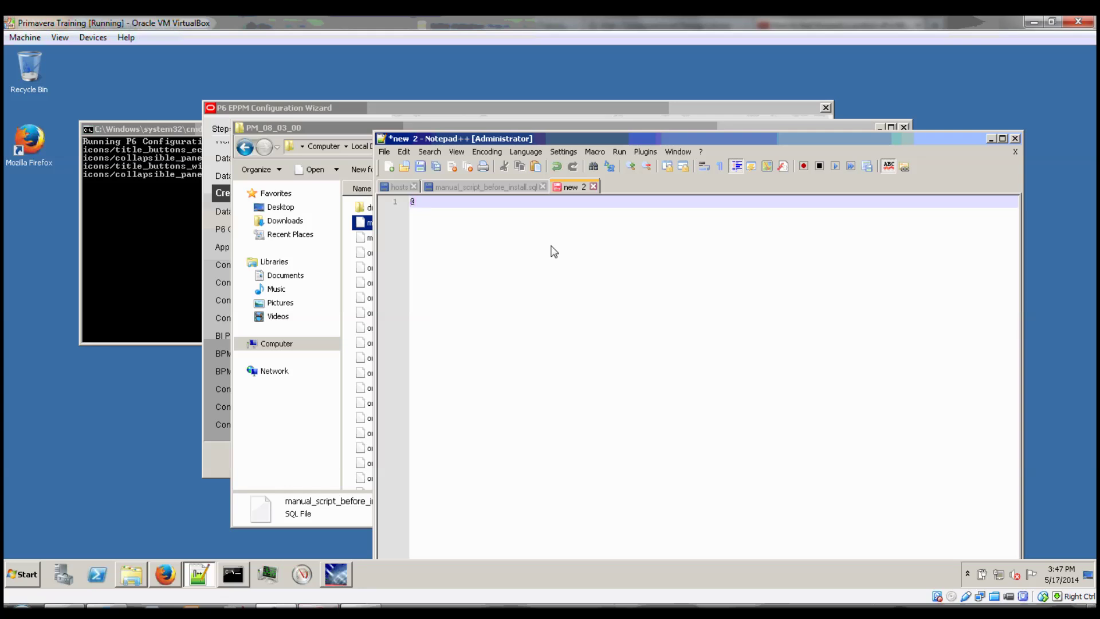
{"action": "type", "text": "manual_script_before_install.sql"}
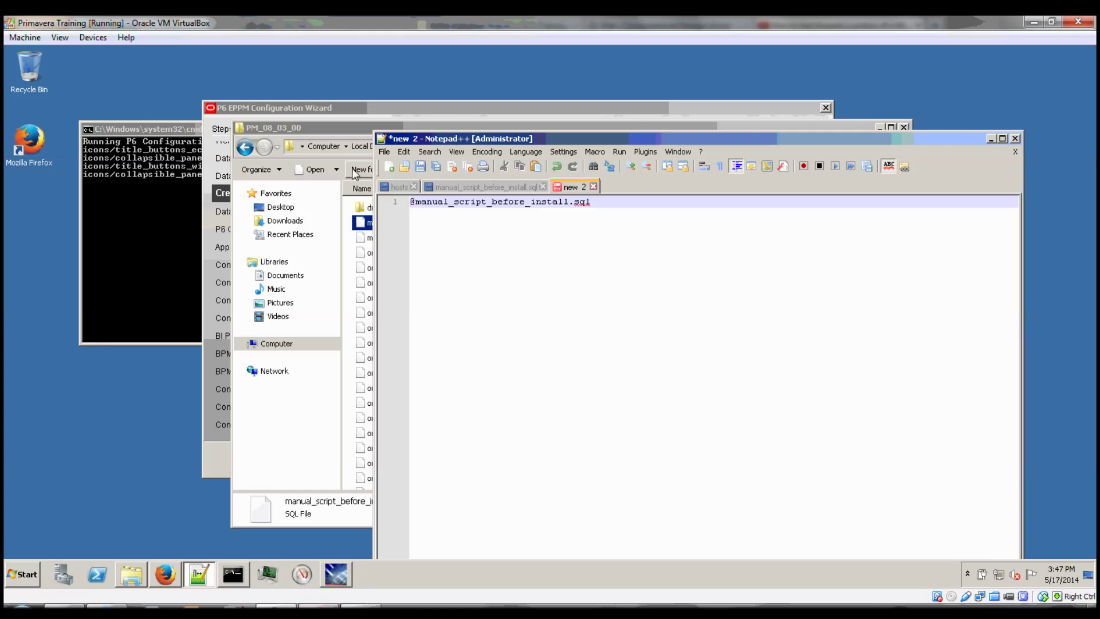
{"action": "left_click", "coordinate": [364, 132]}
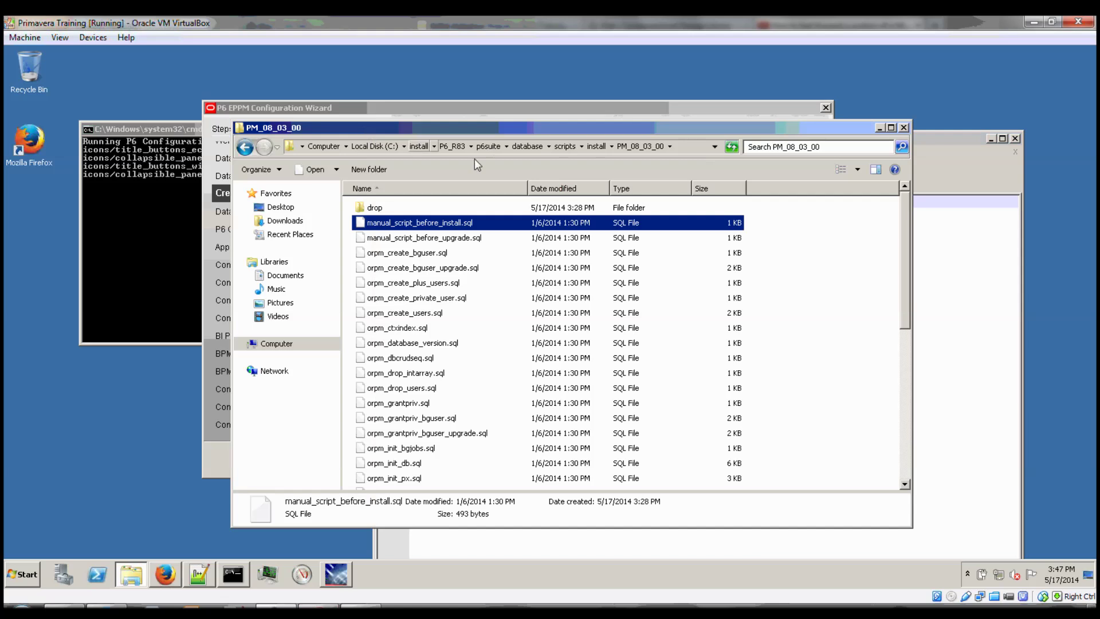
{"action": "left_click", "coordinate": [683, 147]}
{"action": "key", "text": "ctrl+c"}
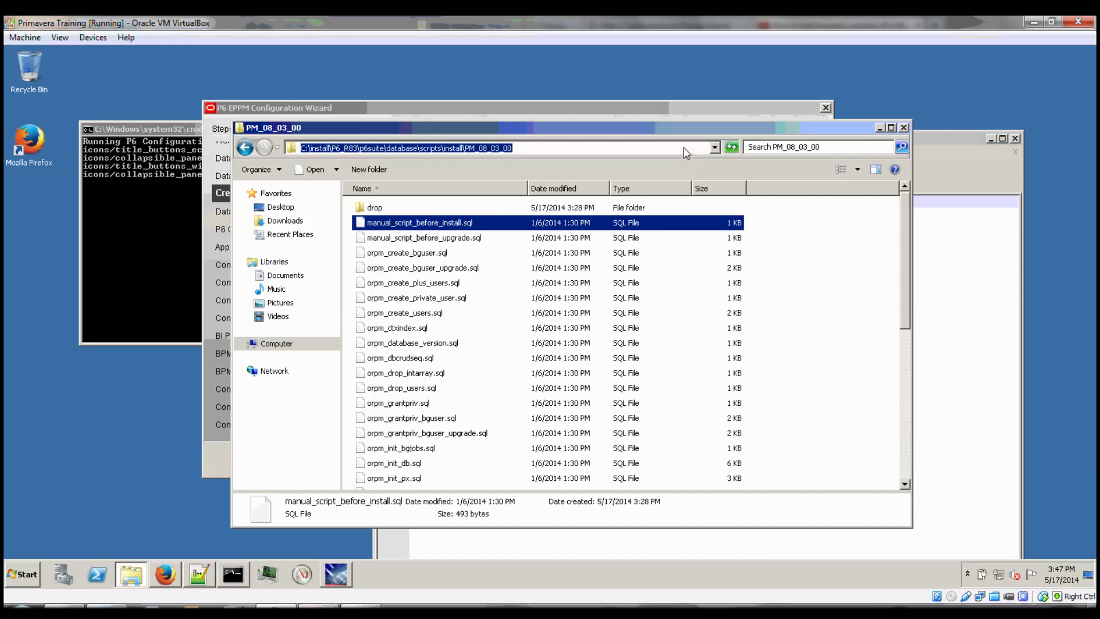
{"action": "left_click", "coordinate": [952, 320]}
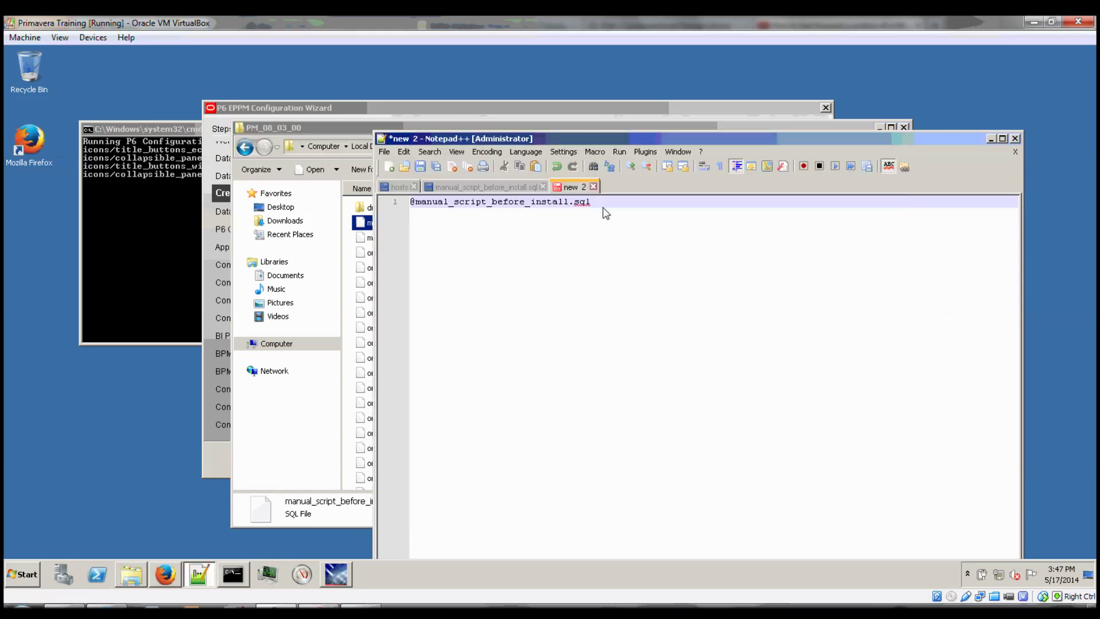
{"action": "key", "text": "ctrl+v"}
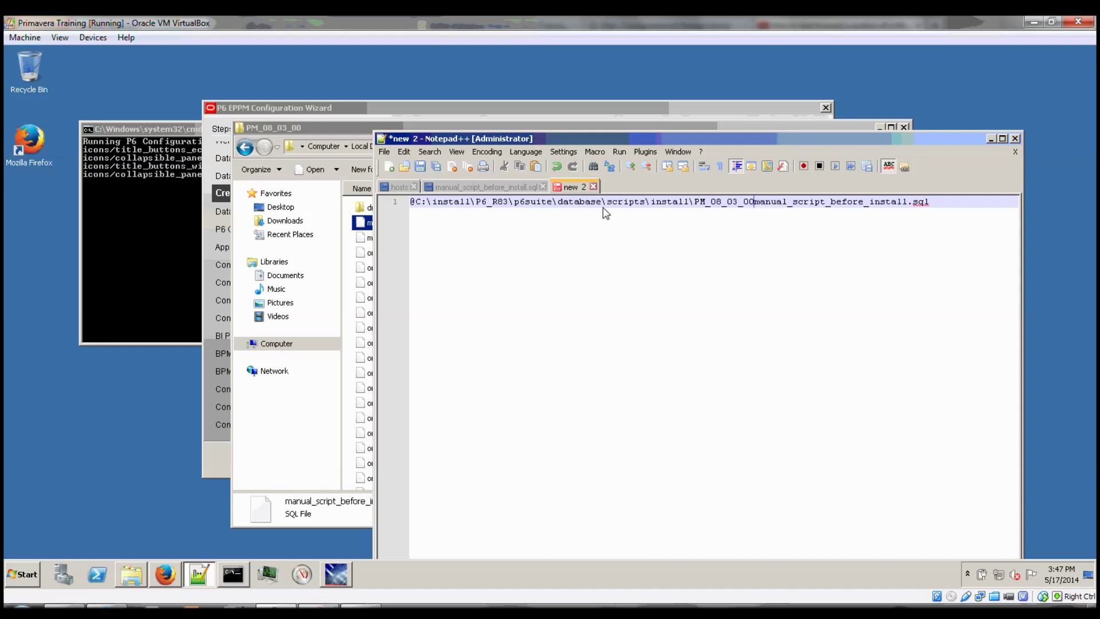
{"action": "type", "text": "\\"}
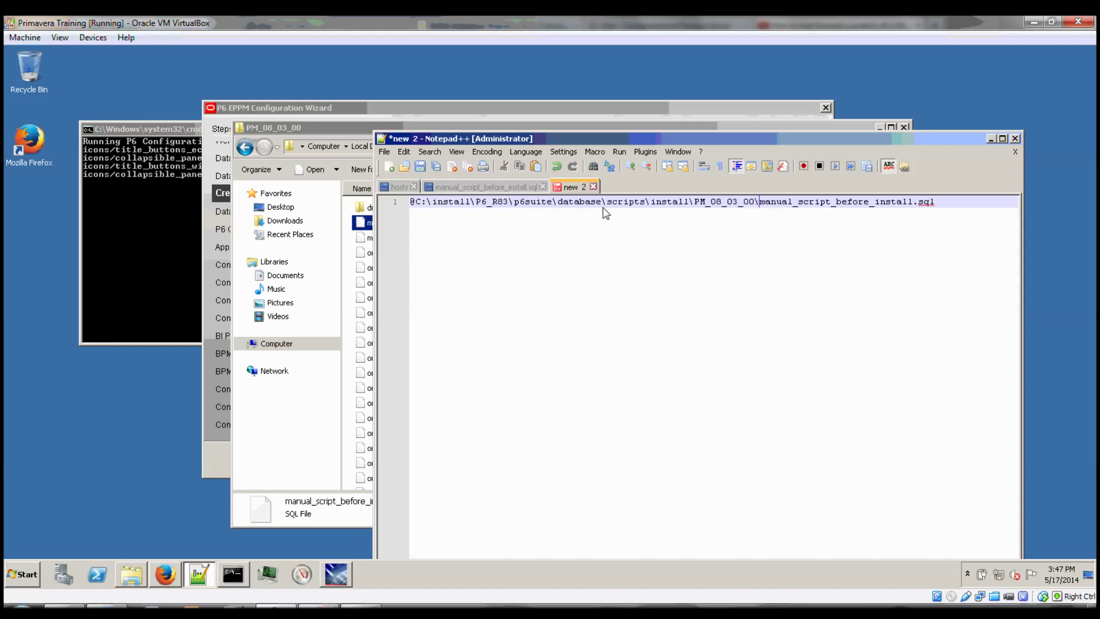
Select the whole script line and open a second administrator Command Prompt.
{"action": "key", "text": "ctrl+a"}
{"action": "key", "text": "ctrl+c"}
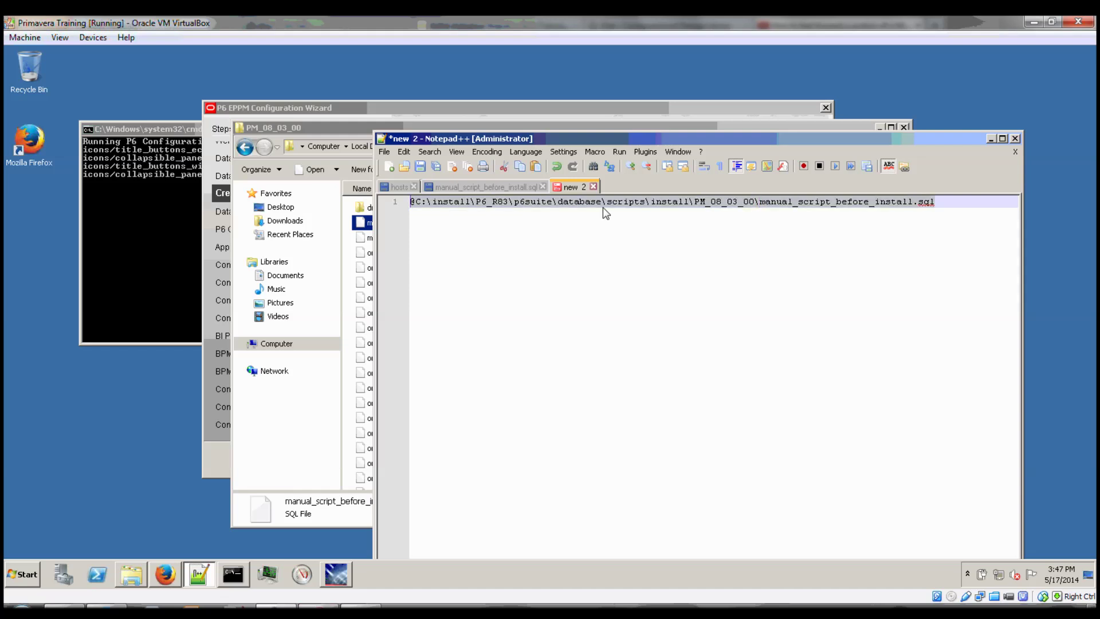
{"action": "left_click", "coordinate": [235, 579]}
{"action": "middle_click", "coordinate": [238, 579]}
Connect SQL*Plus to pmdb as sys with the database password.
{"action": "type", "text": "sqlplus sys"}
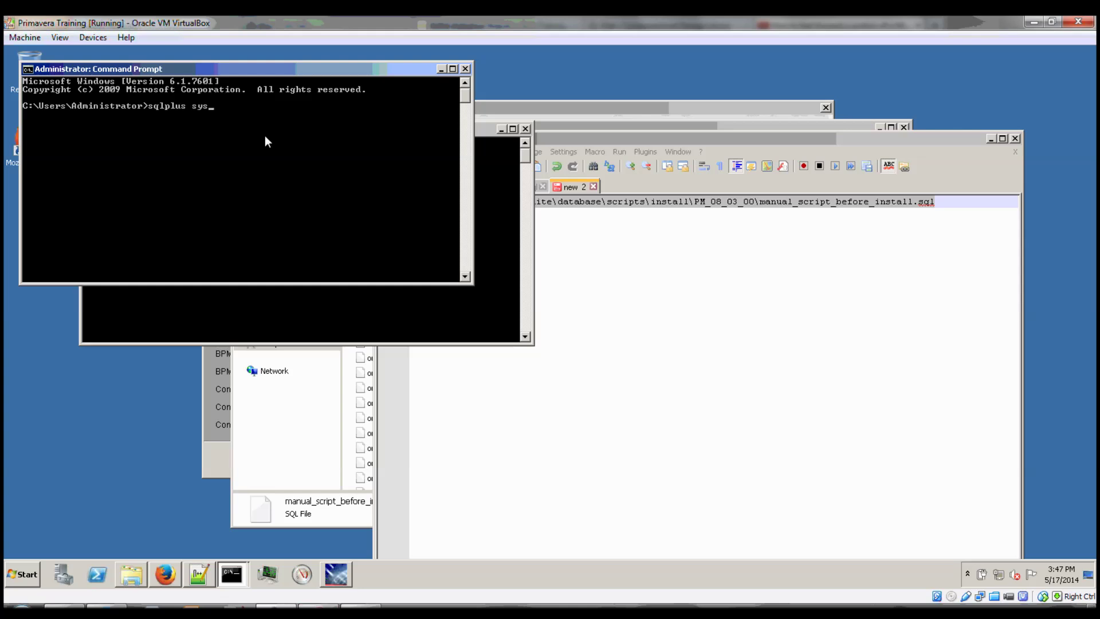
{"action": "type", "text": "@pmdb"}
{"action": "key", "text": "Return"}
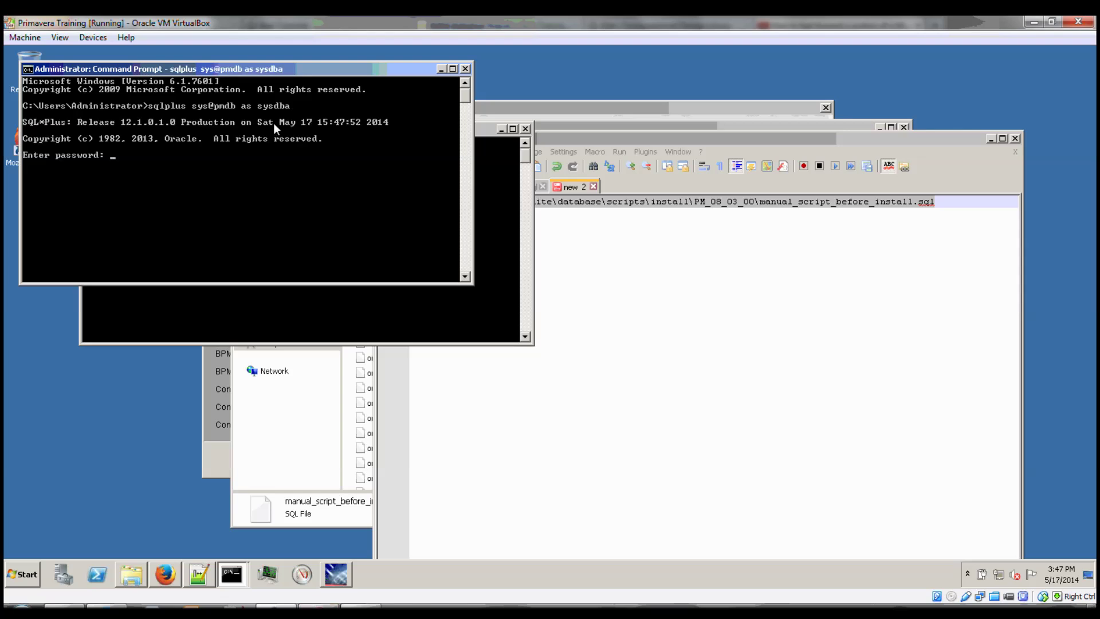
{"action": "key", "text": "Return"}
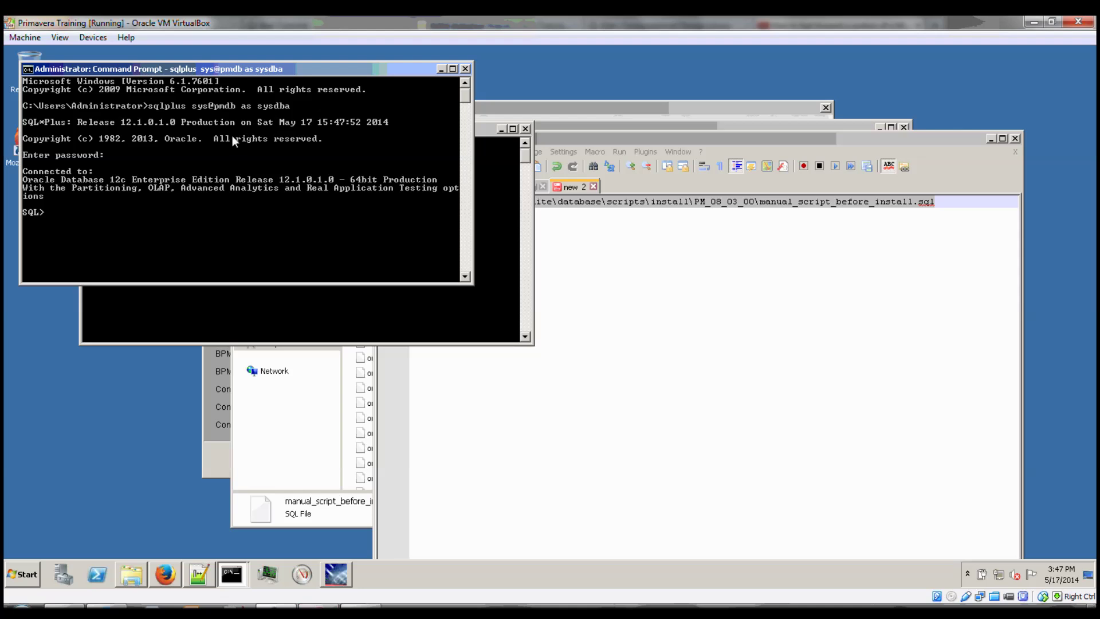
Paste and run the manual_script_before_install.sql path until Grant succeeded, then exit SQL*Plus and the console.
{"action": "right_click", "coordinate": [232, 130]}
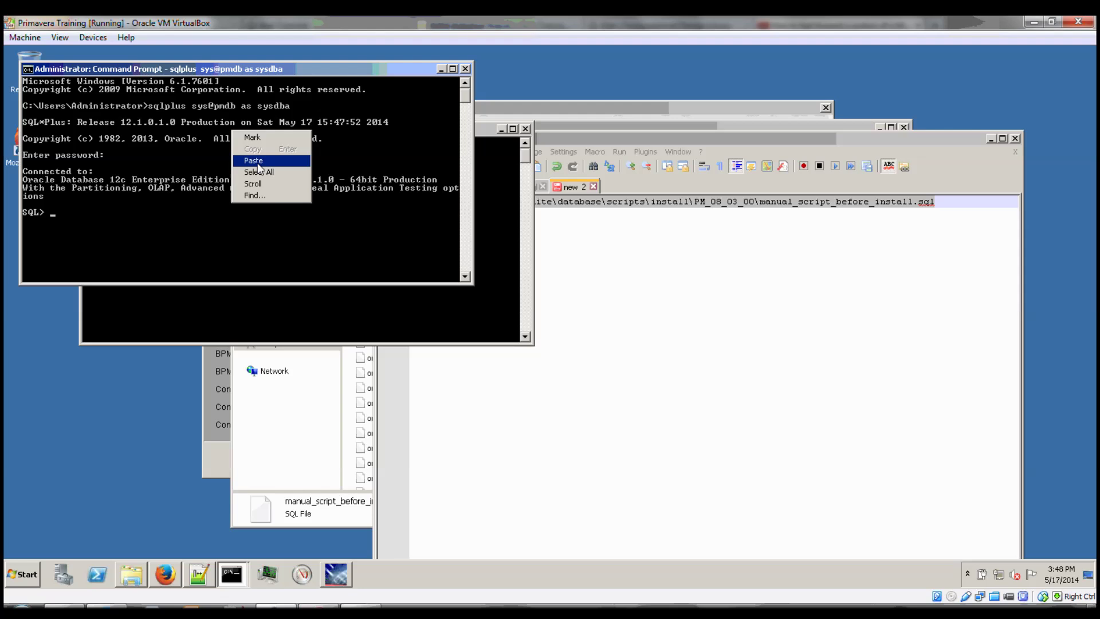
{"action": "left_click", "coordinate": [257, 161]}
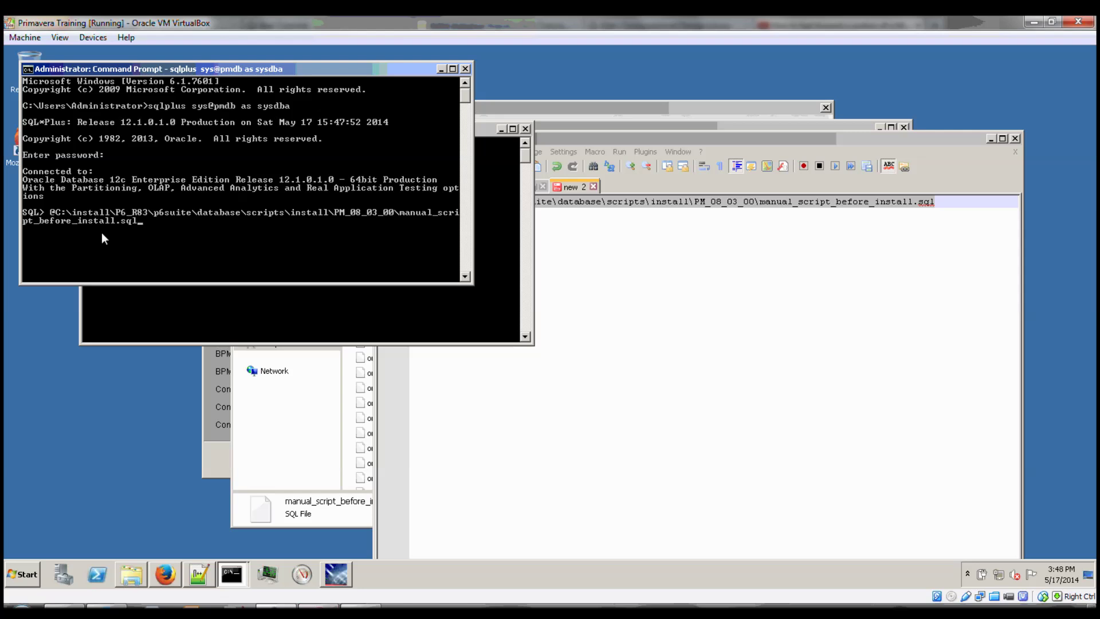
{"action": "key", "text": "Return"}
{"action": "type", "text": "exit"}
{"action": "key", "text": "Return"}
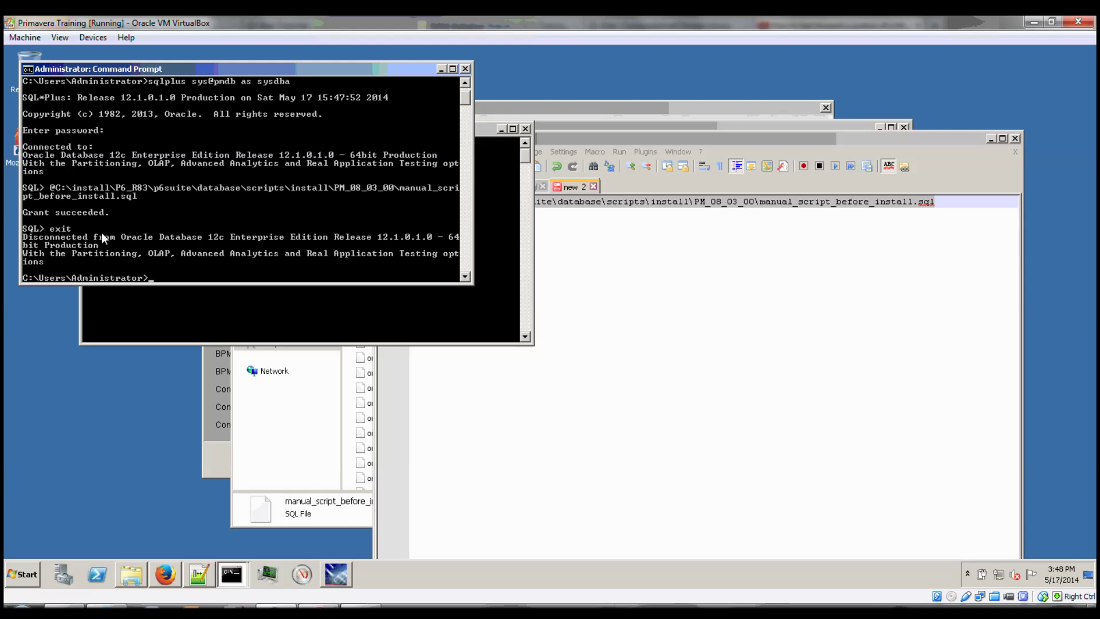
{"action": "type", "text": "exit"}
{"action": "key", "text": "Return"}
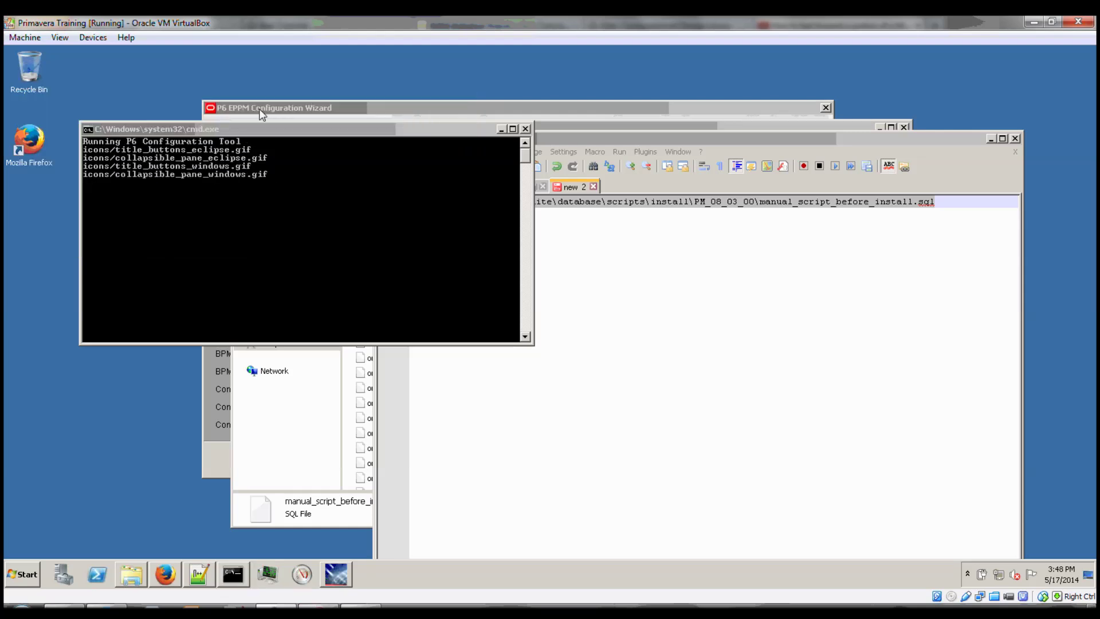
Close Notepad++ without saving the scratch line and return to the wizard's Create Users page.
{"action": "left_click", "coordinate": [1015, 138]}
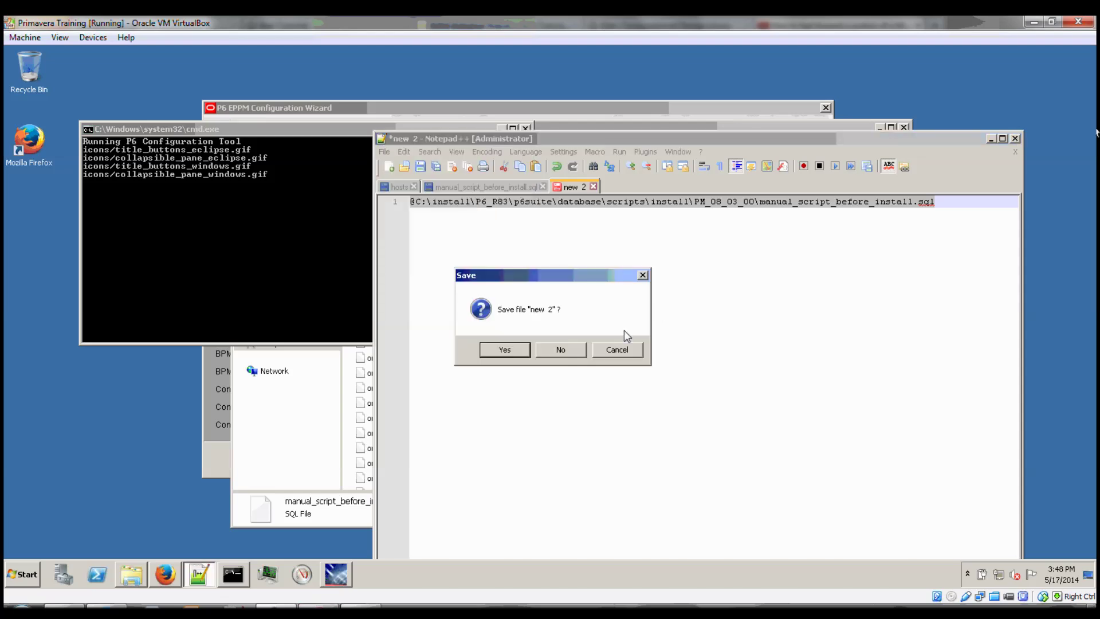
{"action": "left_click", "coordinate": [561, 349]}
{"action": "left_click", "coordinate": [520, 109]}
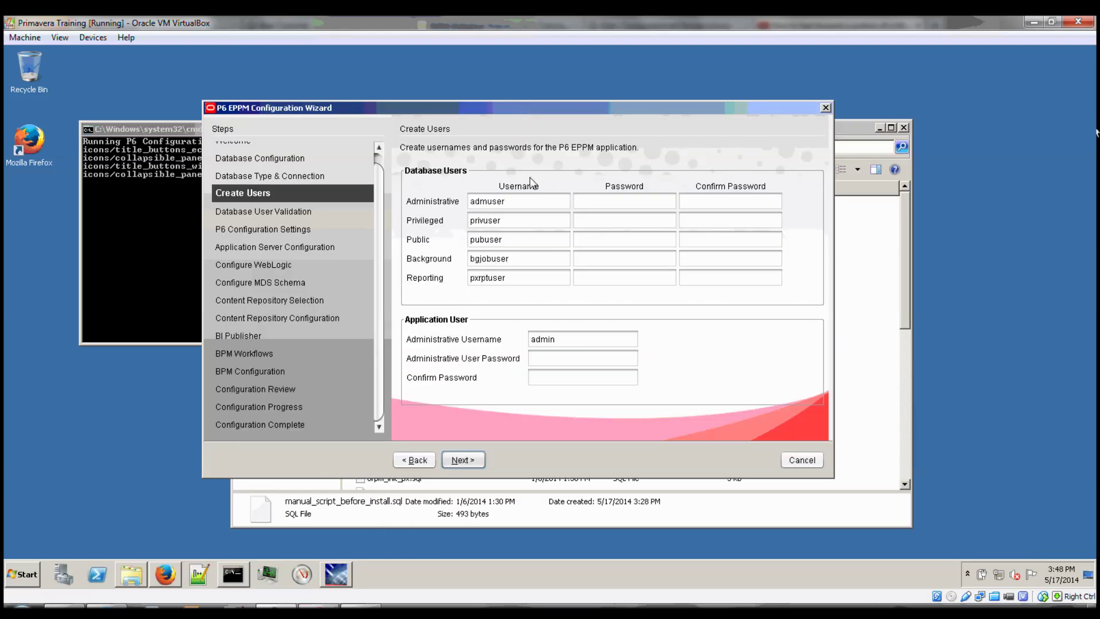
Enter and confirm passwords for the admuser and privuser database users.
{"action": "left_click", "coordinate": [523, 203]}
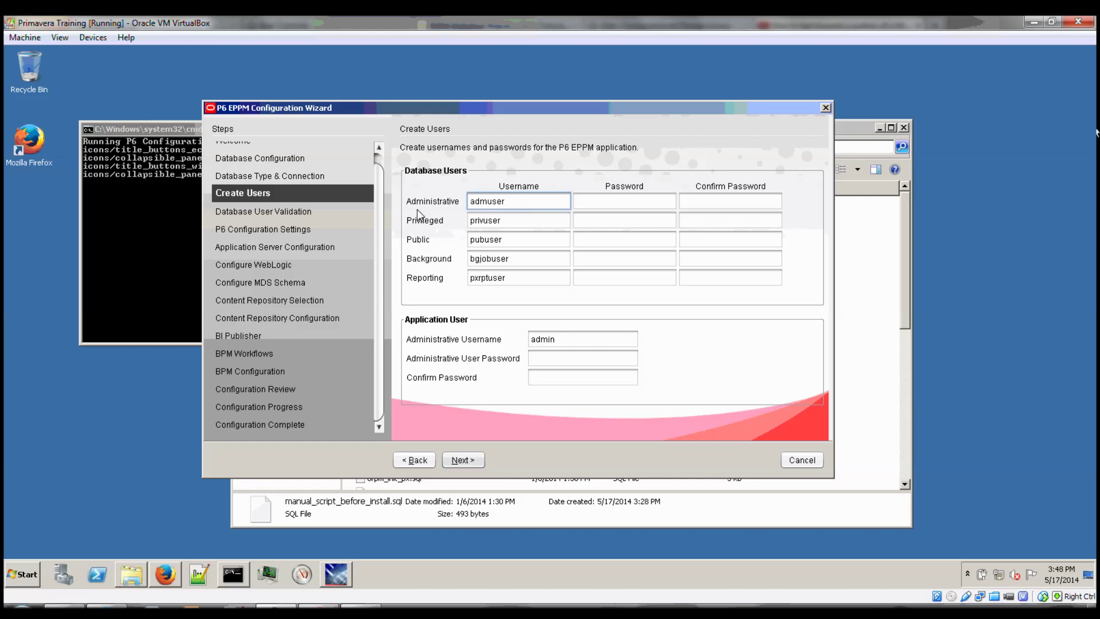
{"action": "left_click_drag", "start_coordinate": [518, 202], "coordinate": [466, 203]}
{"action": "key", "text": "Tab"}
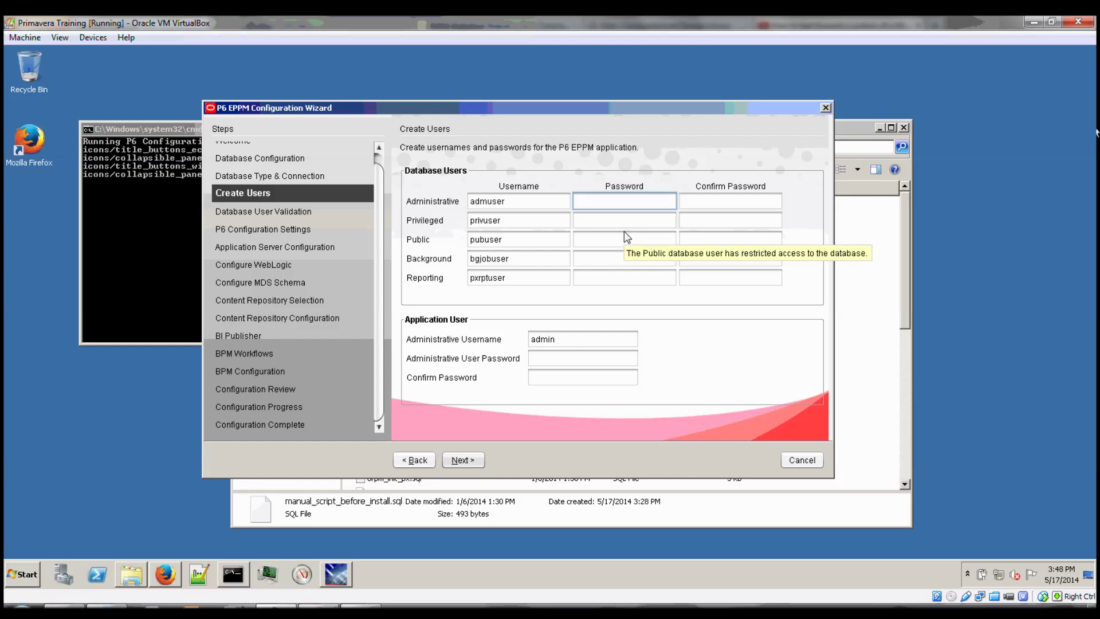
{"action": "type", "text": "********"}
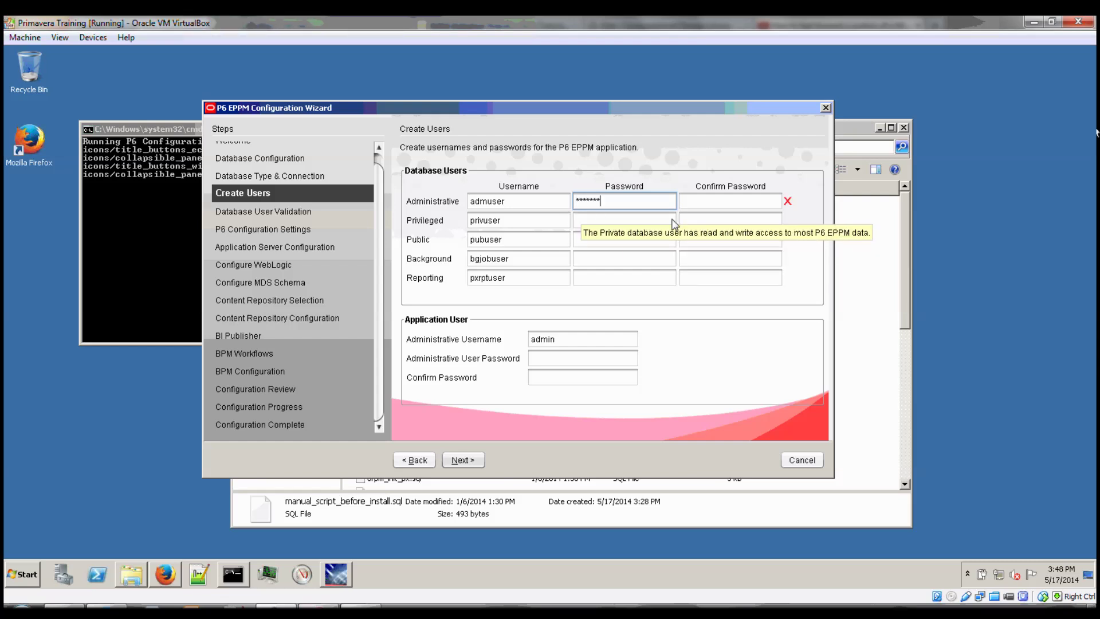
{"action": "left_click", "coordinate": [705, 202]}
{"action": "type", "text": "********"}
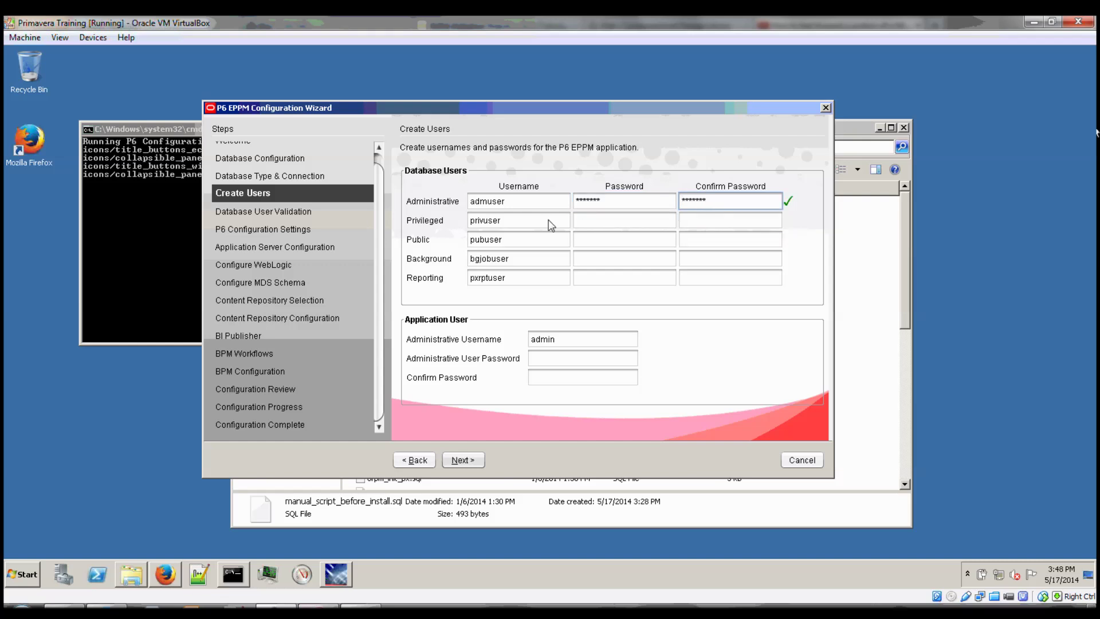
{"action": "left_click", "coordinate": [547, 221]}
{"action": "left_click", "coordinate": [629, 221]}
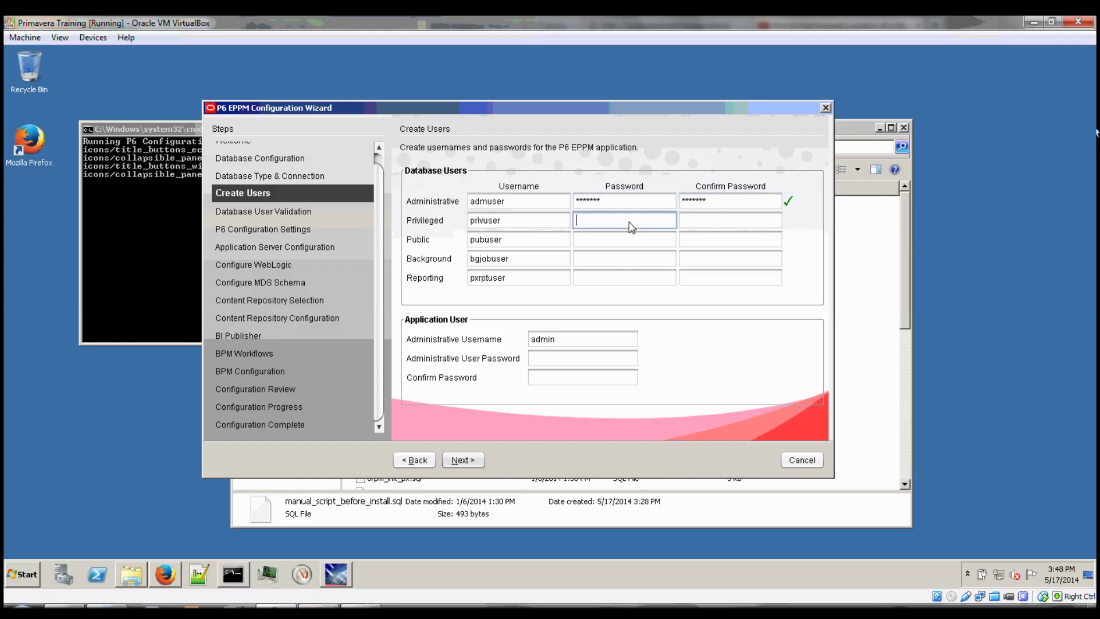
{"action": "type", "text": "*********"}
{"action": "left_click", "coordinate": [723, 223]}
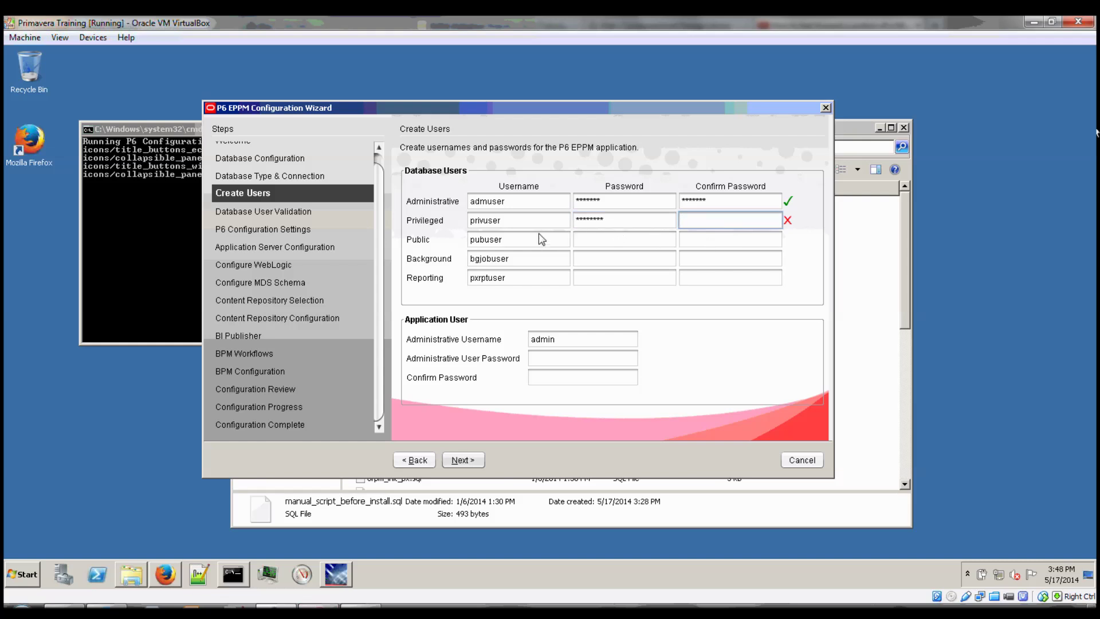
{"action": "type", "text": "*********"}
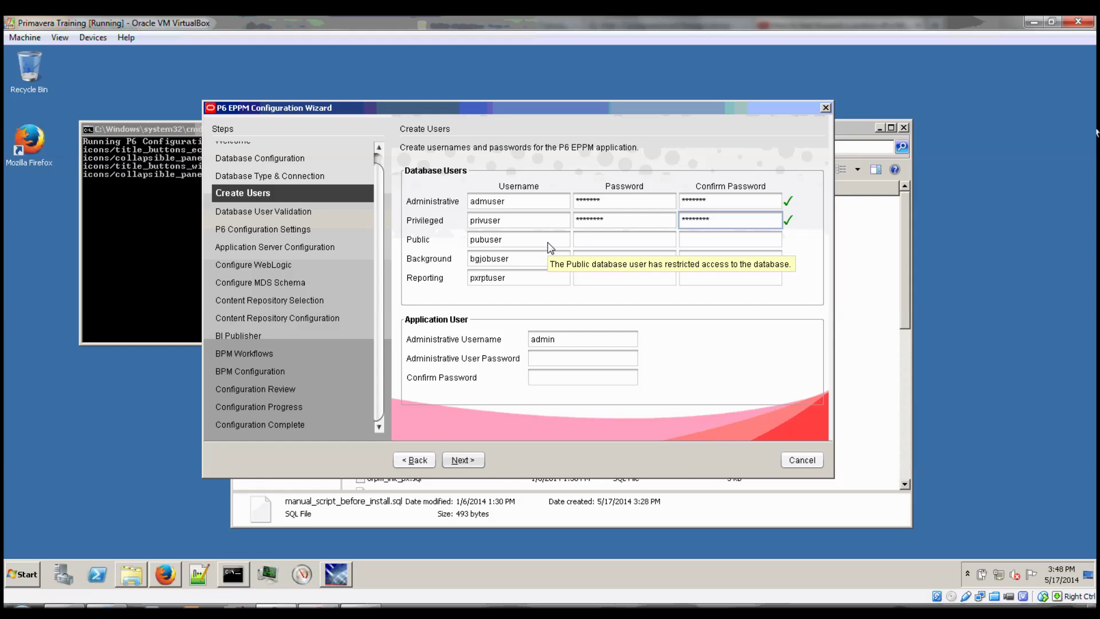
Enter and confirm passwords for the pubuser and bgjobuser database users.
{"action": "left_click_drag", "start_coordinate": [548, 243], "coordinate": [446, 224]}
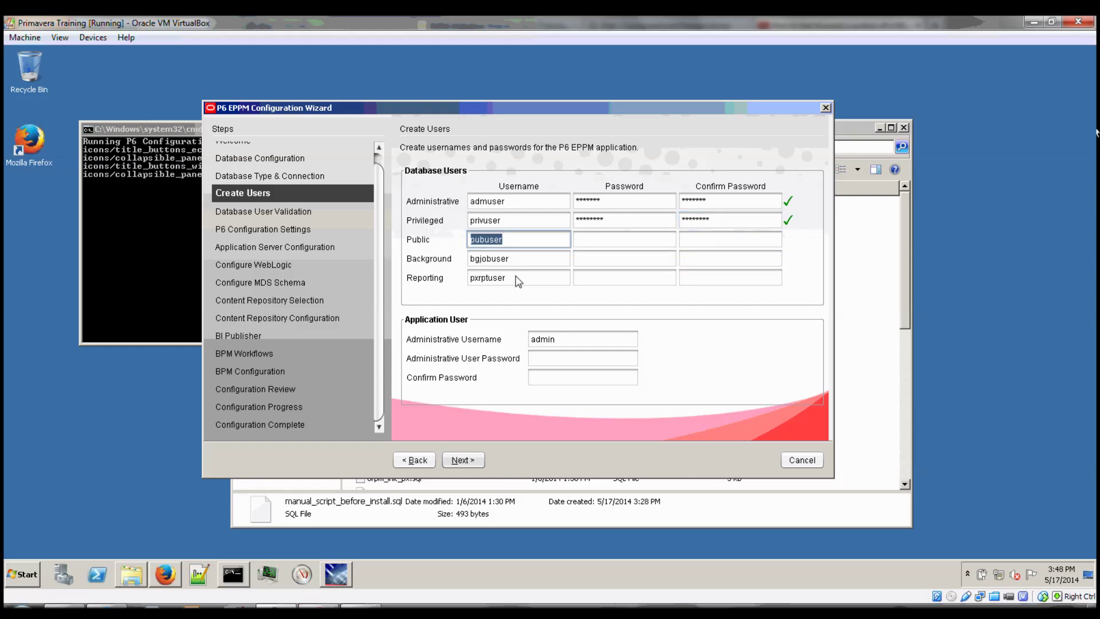
{"action": "left_click", "coordinate": [636, 243]}
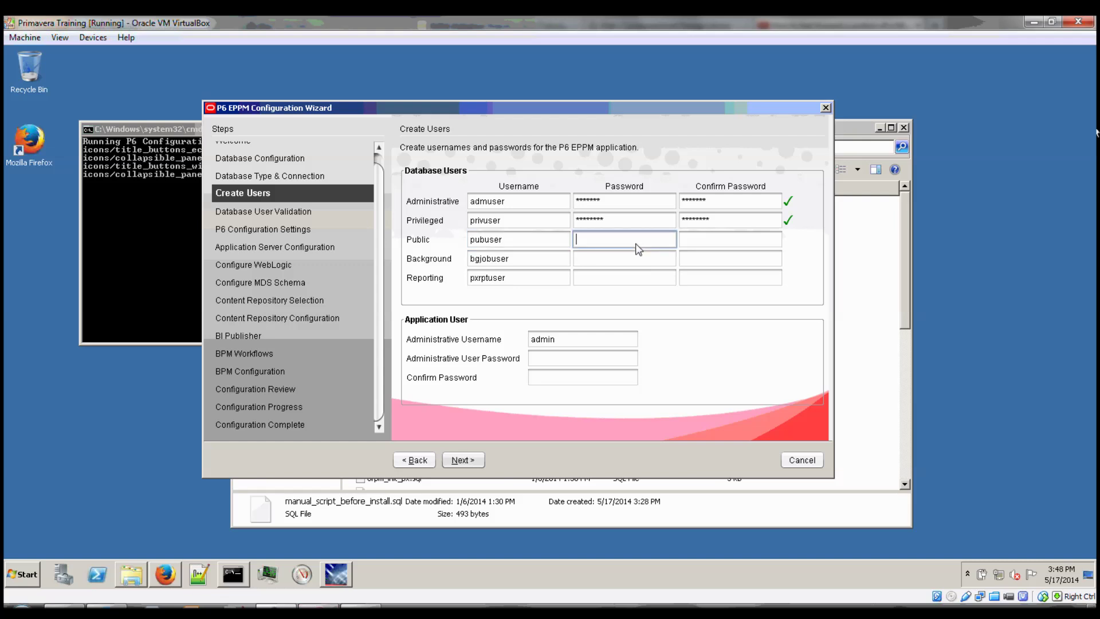
{"action": "type", "text": "pubuser"}
{"action": "left_click", "coordinate": [741, 242]}
{"action": "type", "text": "pubuser"}
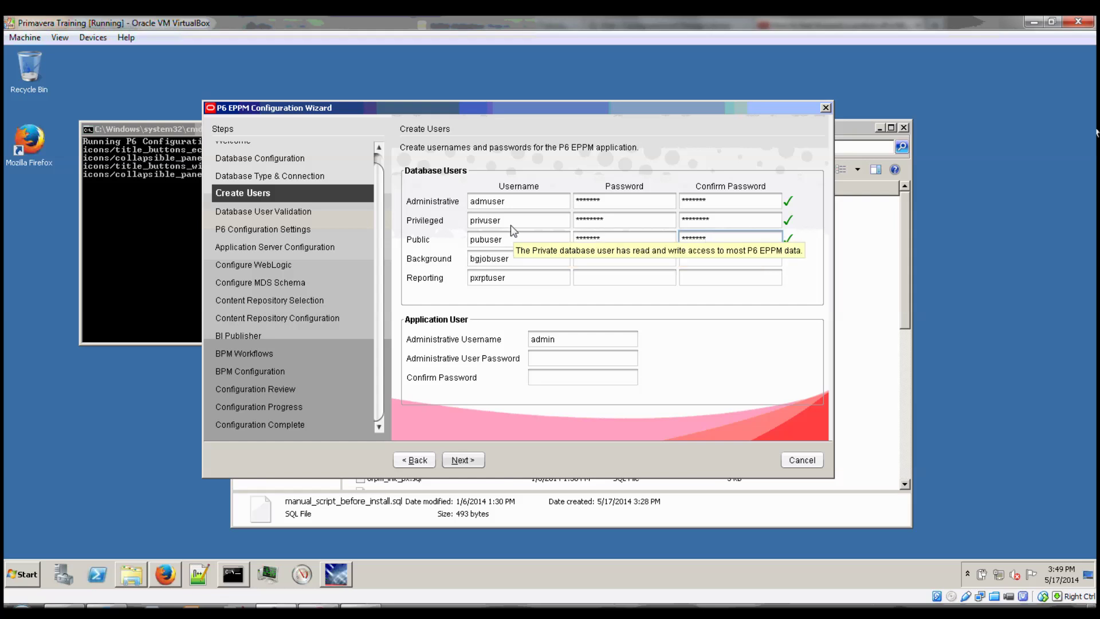
{"action": "left_click_drag", "start_coordinate": [541, 259], "coordinate": [450, 264]}
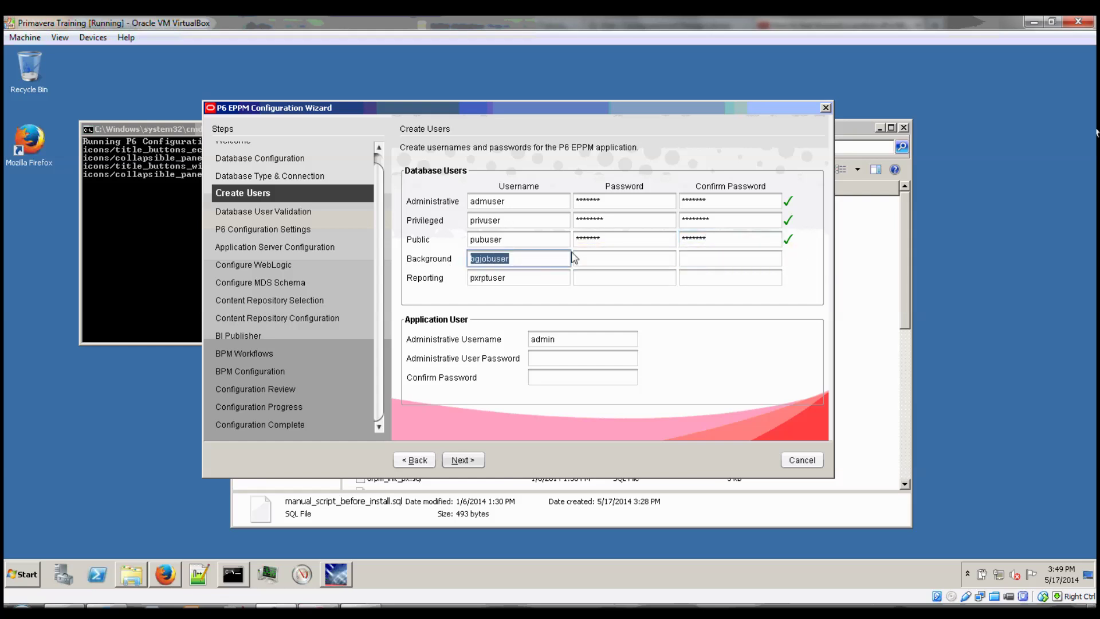
{"action": "left_click", "coordinate": [667, 261]}
{"action": "type", "text": "bgjobuser"}
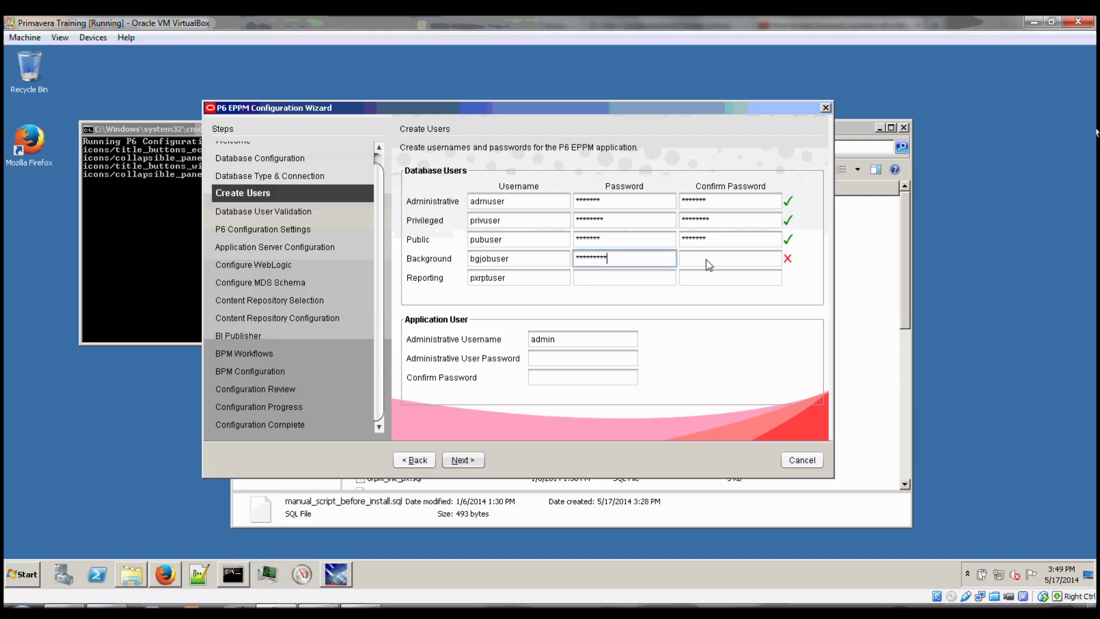
{"action": "left_click", "coordinate": [712, 263]}
{"action": "type", "text": "bgjobuser"}
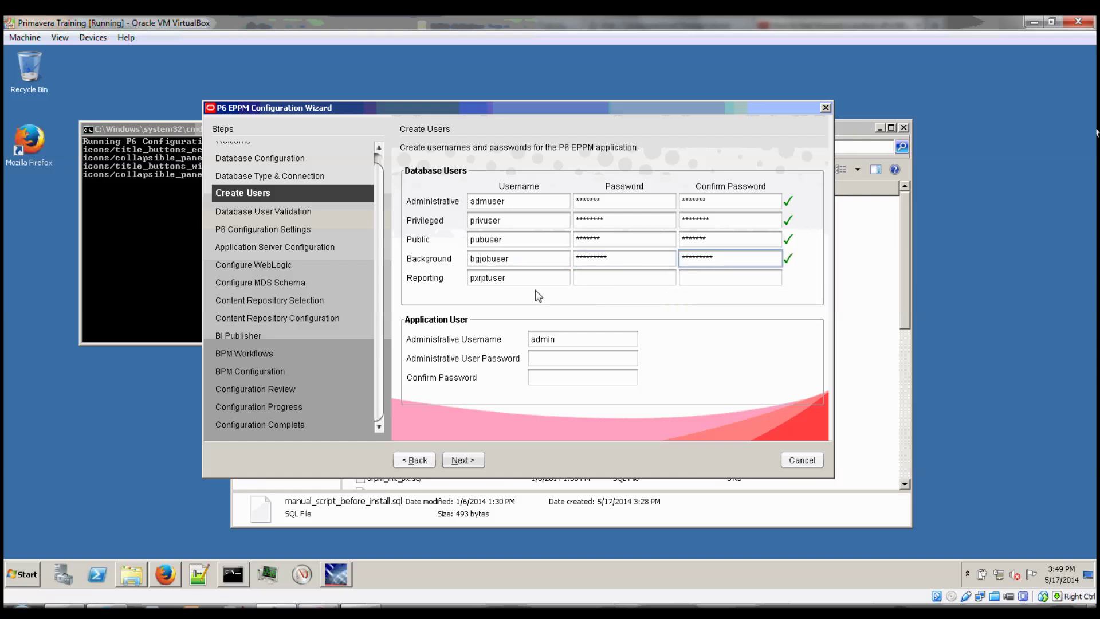
Set the pxrptuser and application admin passwords, then continue past user setup.
{"action": "key", "text": "Tab"}
{"action": "key", "text": "ctrl+a"}
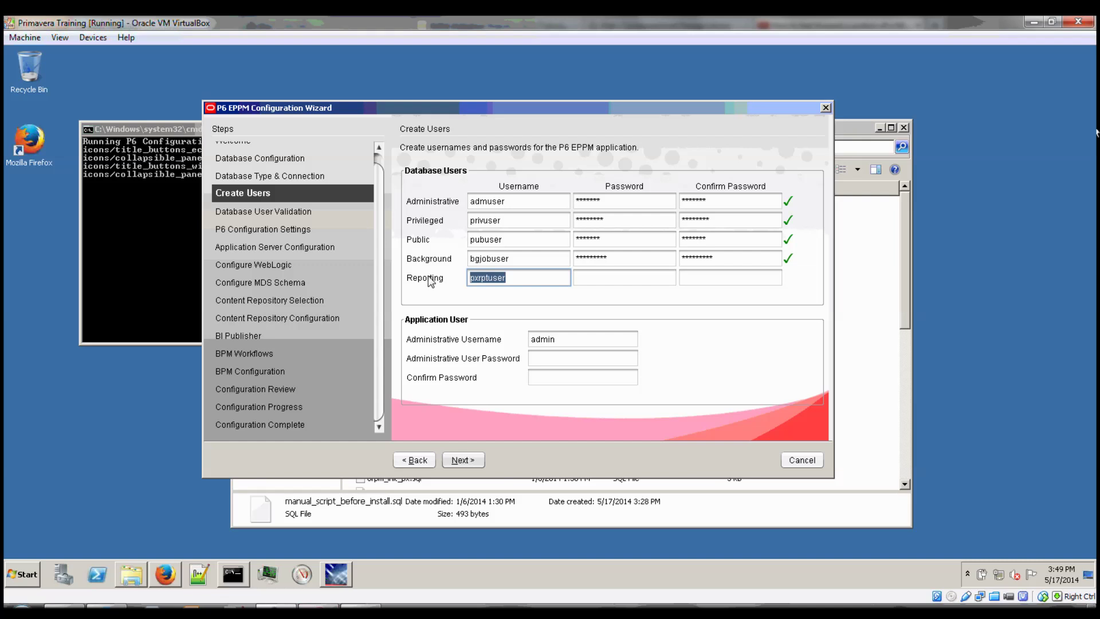
{"action": "left_click", "coordinate": [638, 276]}
{"action": "key", "text": "ctrl+v"}
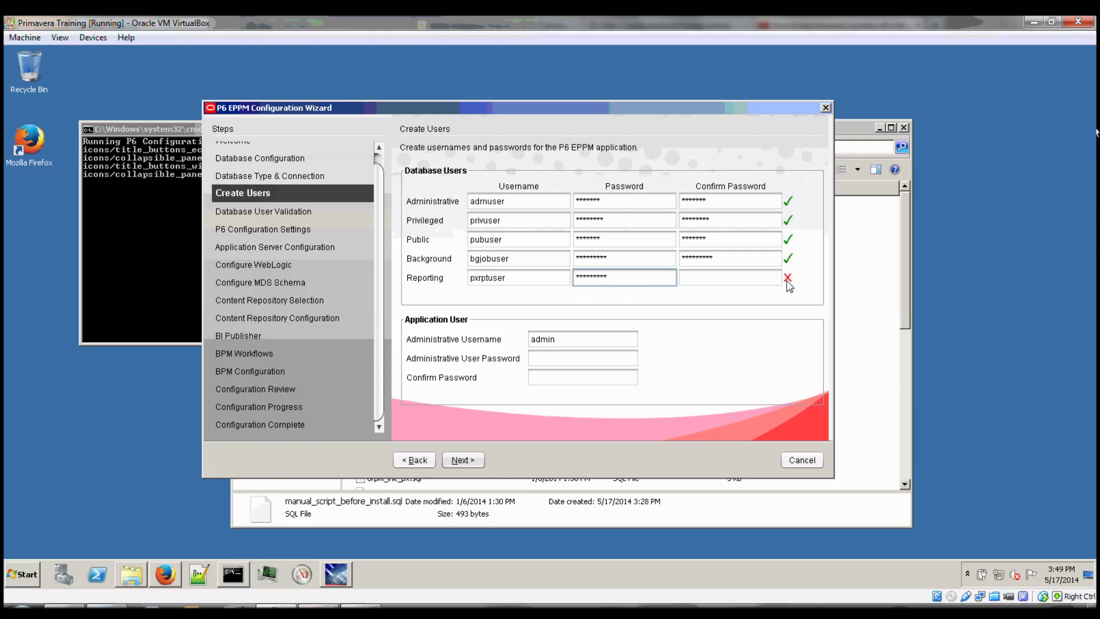
{"action": "left_click", "coordinate": [769, 278]}
{"action": "key", "text": "ctrl+v"}
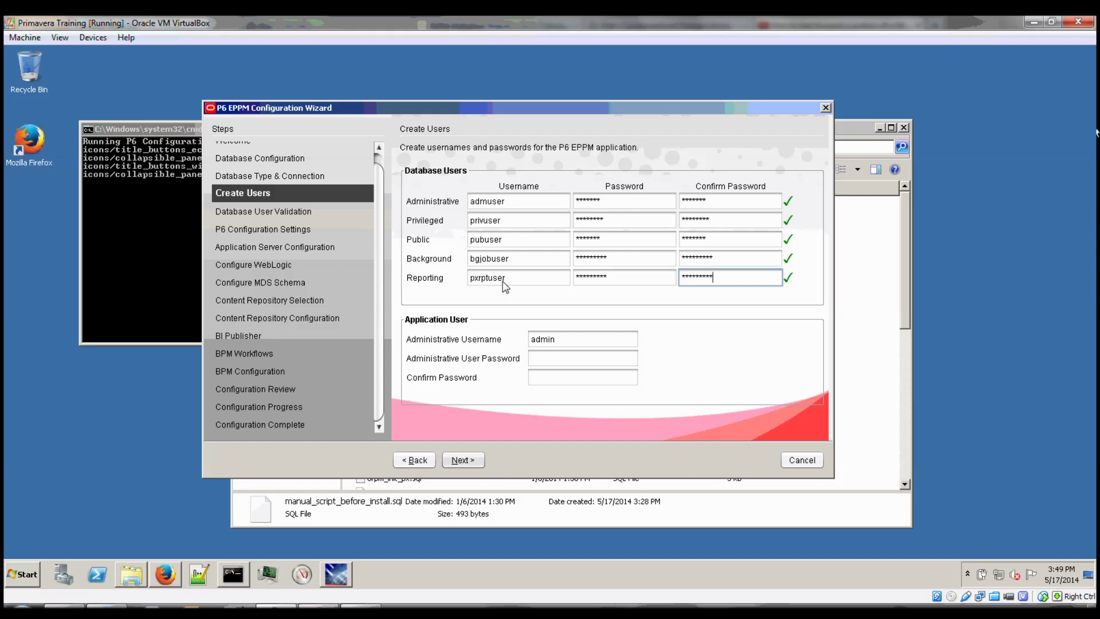
{"action": "left_click", "coordinate": [608, 359]}
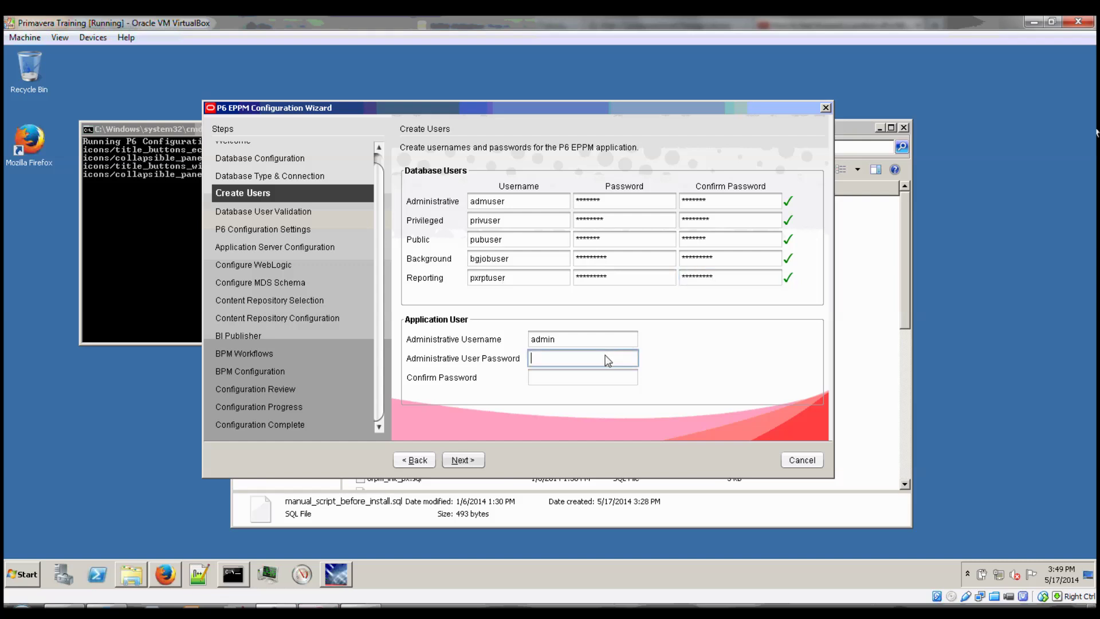
{"action": "type", "text": "admin"}
{"action": "key", "text": "Tab"}
{"action": "type", "text": "admin"}
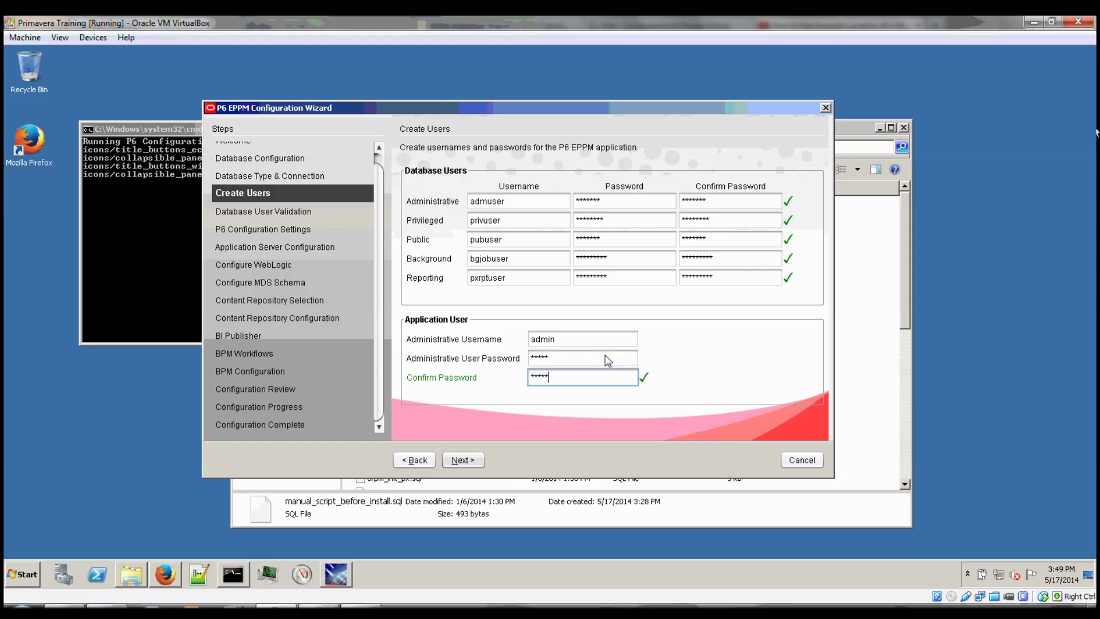
{"action": "left_click", "coordinate": [460, 462]}
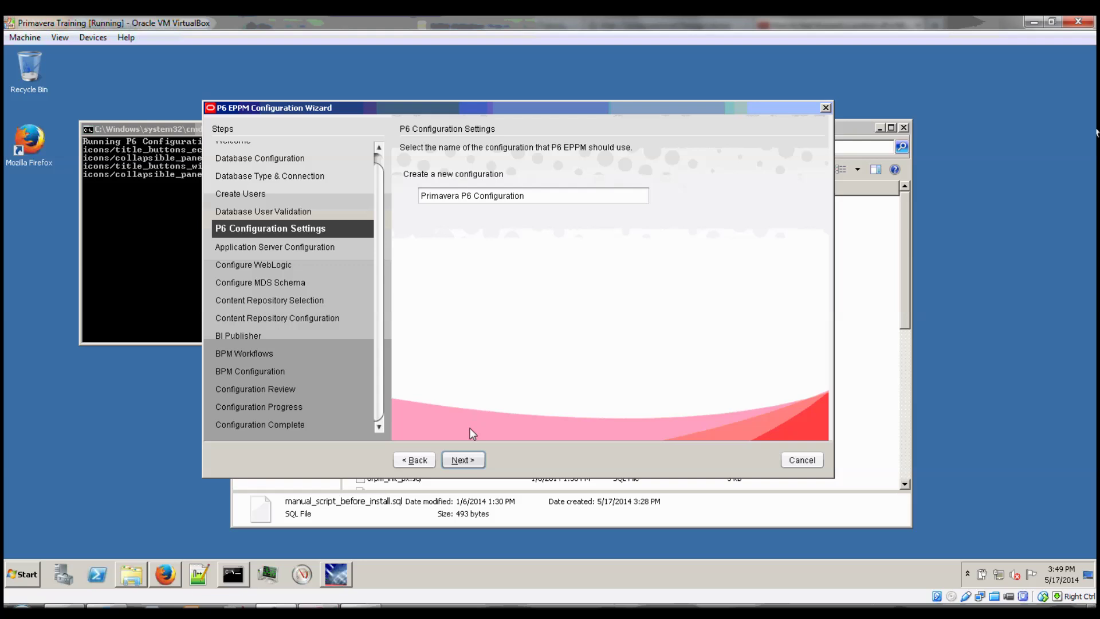
Enable Configure WebLogic with the option to create a new WebLogic domain.
{"action": "left_click", "coordinate": [475, 460]}
{"action": "left_click", "coordinate": [460, 178]}
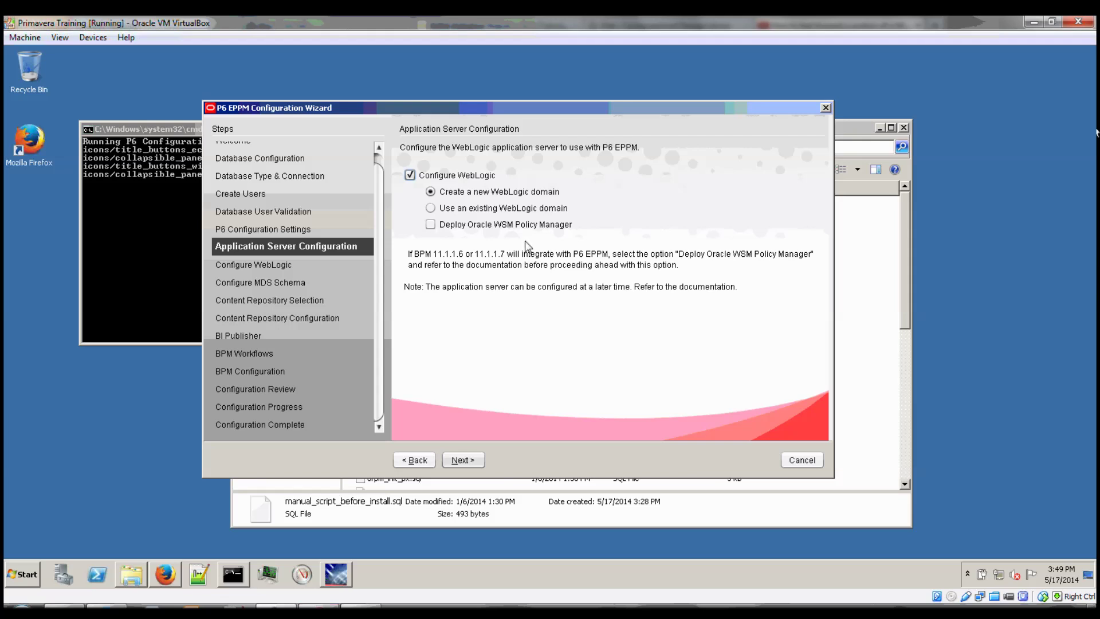
{"action": "left_click", "coordinate": [469, 459]}
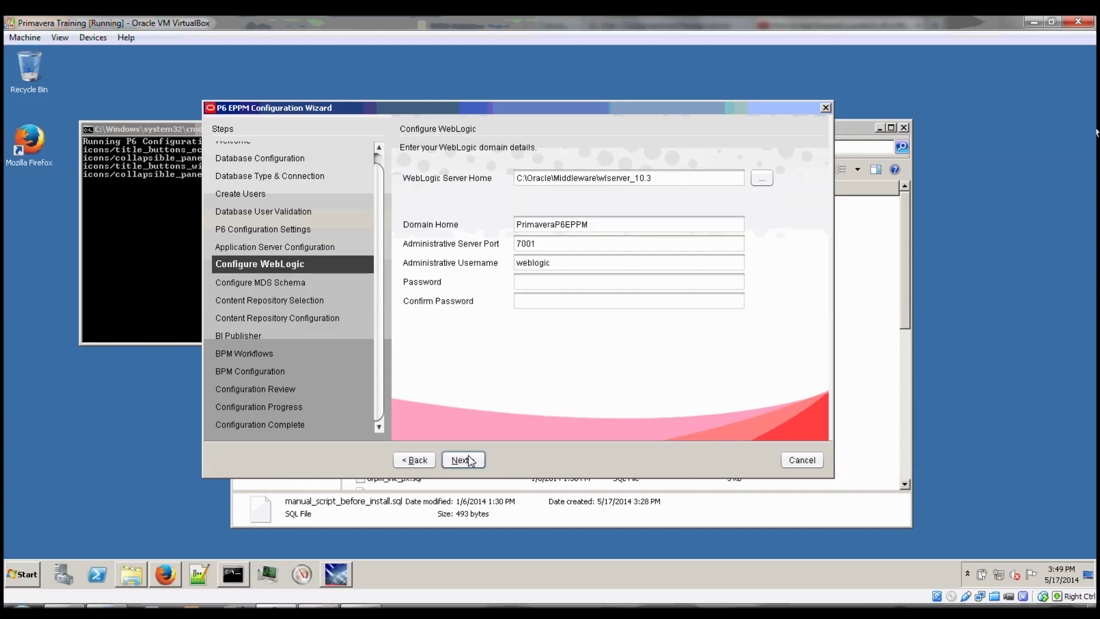
Accept domain PrimaveraP6EPPM on port 7001 with a confirmed weblogic administrator password.
{"action": "left_click", "coordinate": [522, 181]}
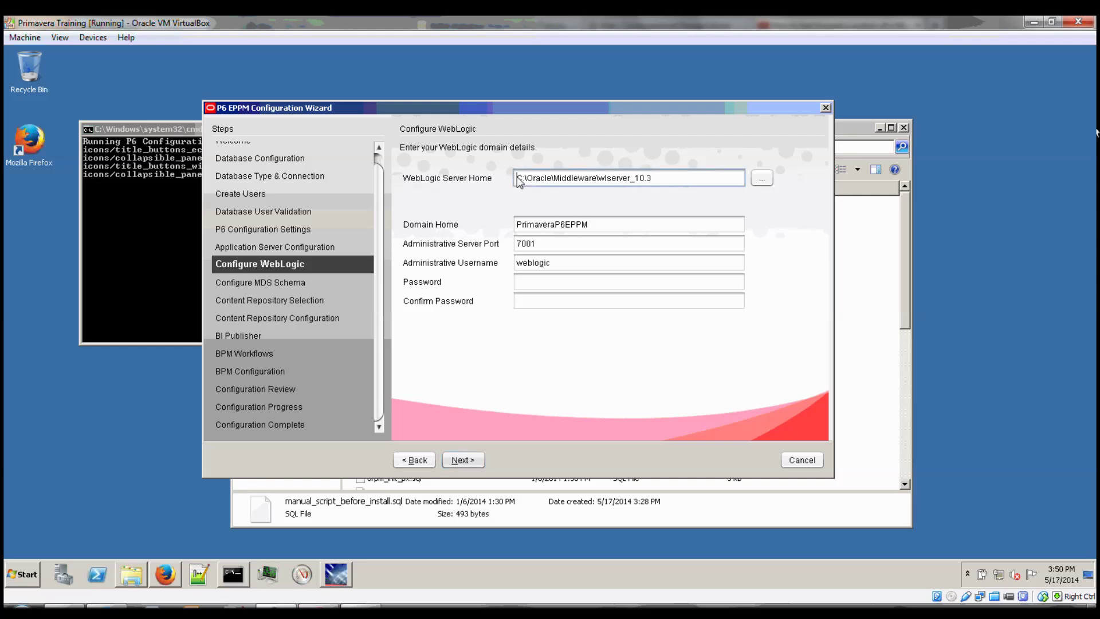
{"action": "key", "text": "ctrl+a"}
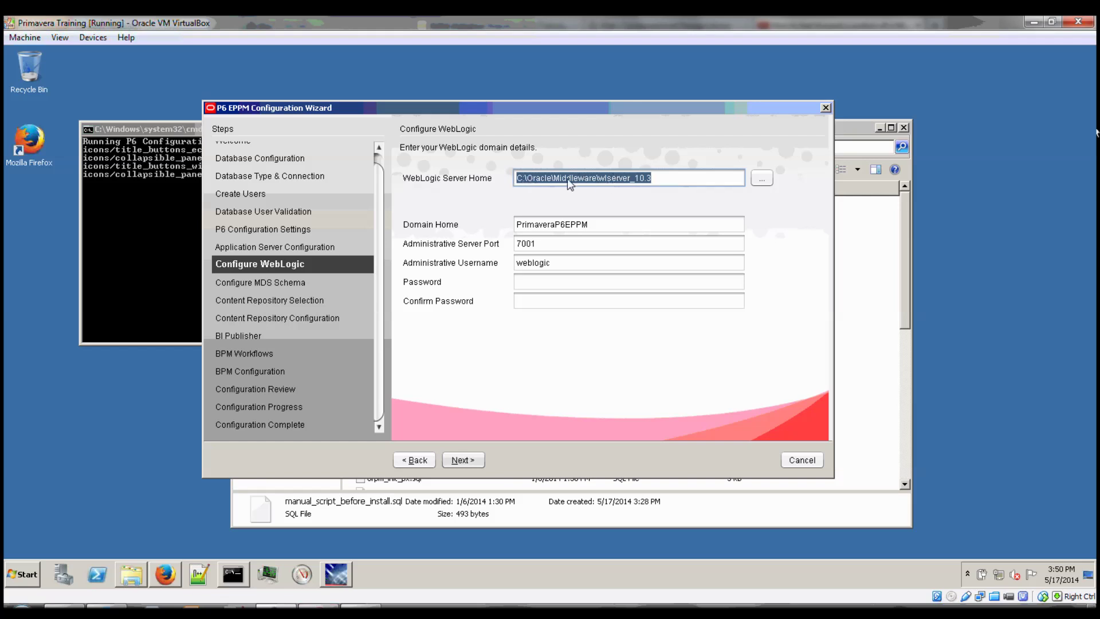
{"action": "left_click", "coordinate": [549, 279]}
{"action": "type", "text": "web"}
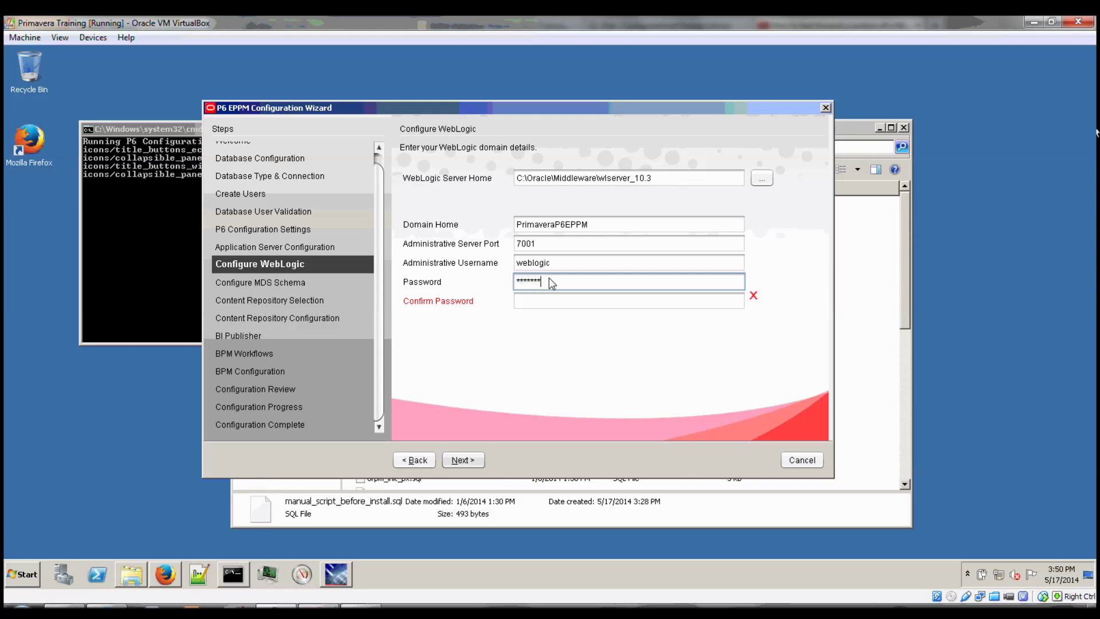
{"action": "key", "text": "Tab"}
{"action": "type", "text": "weblogic1"}
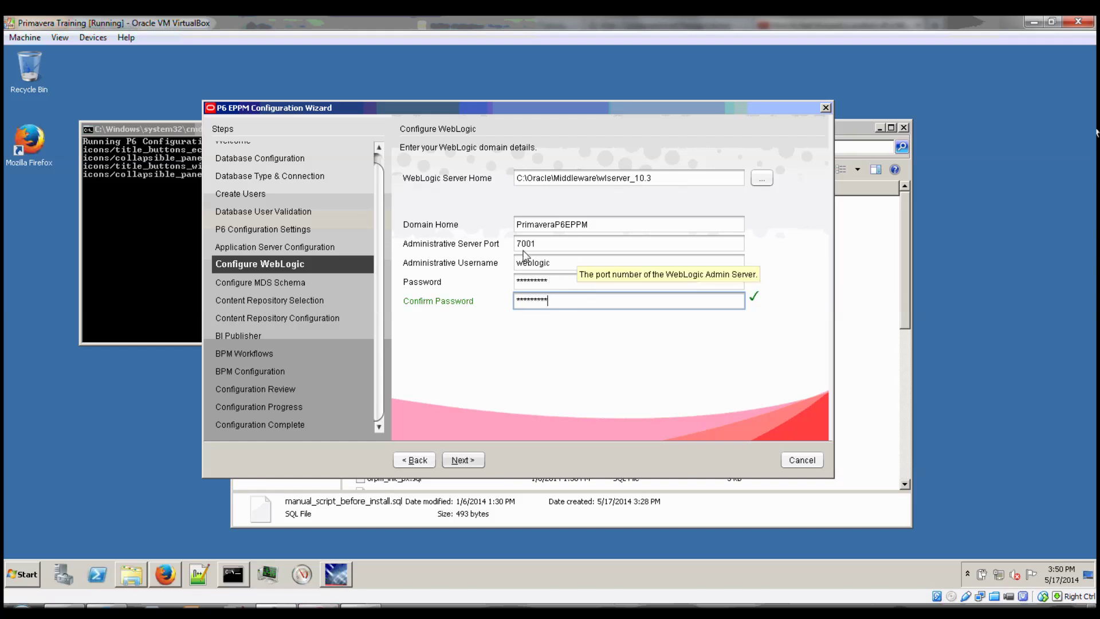
{"action": "left_click", "coordinate": [473, 461]}
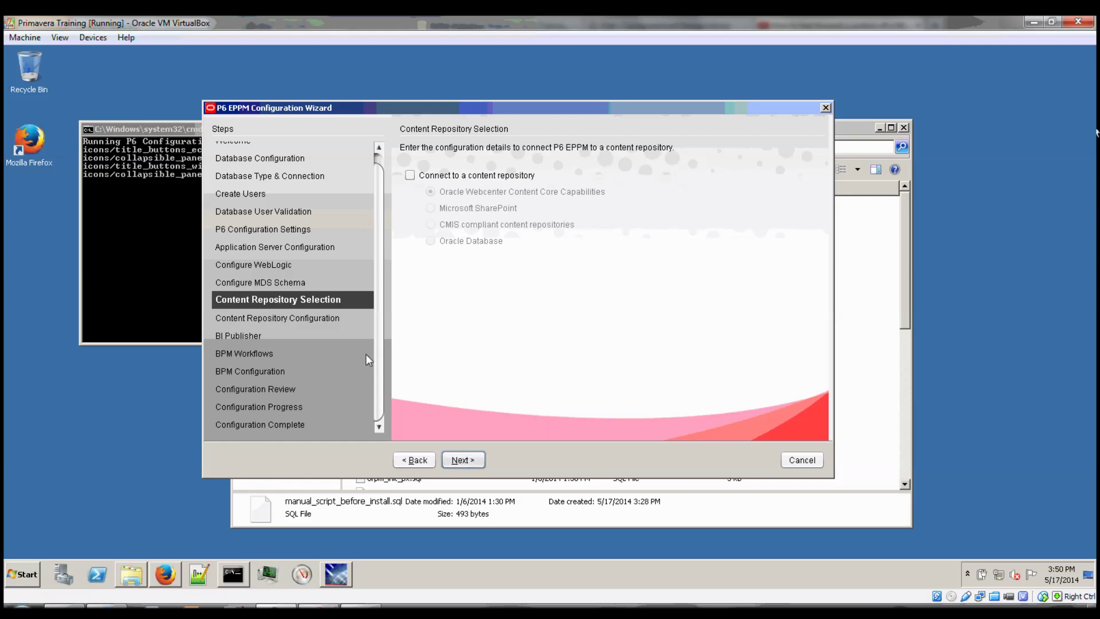
Skip the Content Repository, BI Publisher and BPM integration pages to reach the review.
{"action": "left_click", "coordinate": [463, 460]}
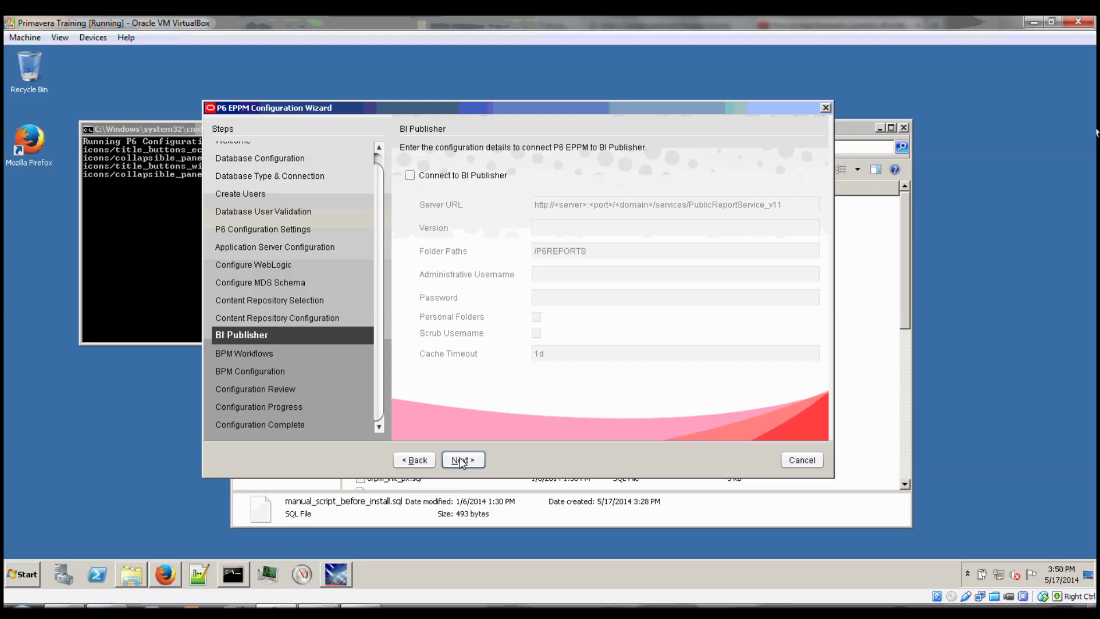
{"action": "left_click", "coordinate": [474, 461]}
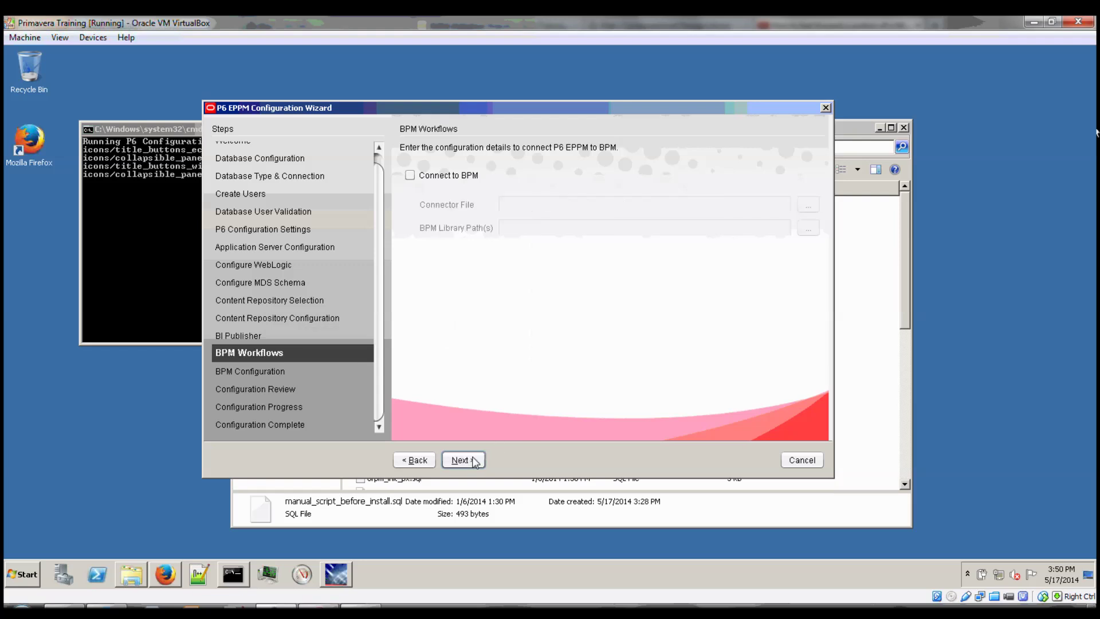
{"action": "left_click", "coordinate": [474, 460]}
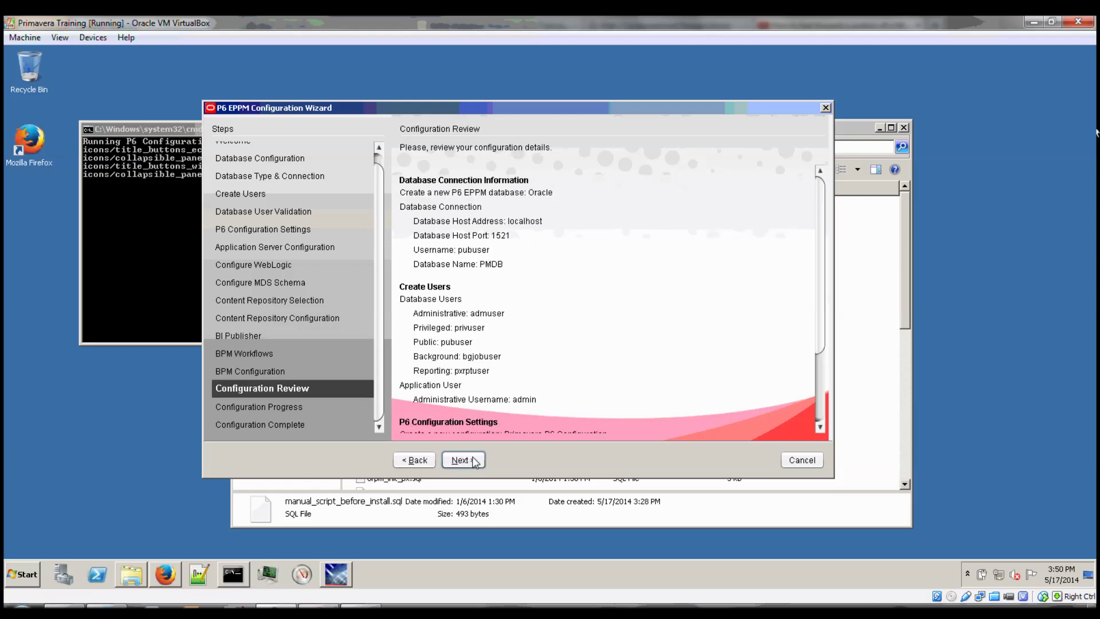
{"action": "left_click_drag", "start_coordinate": [819, 300], "coordinate": [819, 369]}
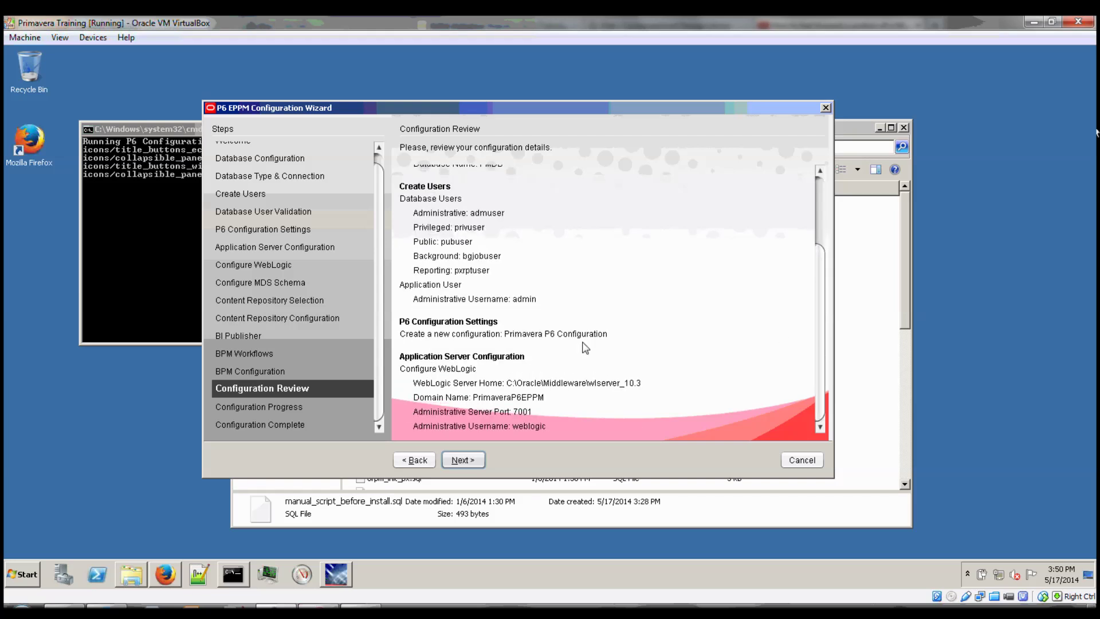
Run the configuration, confirm the prompts, and finish the wizard after successful completion.
{"action": "left_click", "coordinate": [473, 462]}
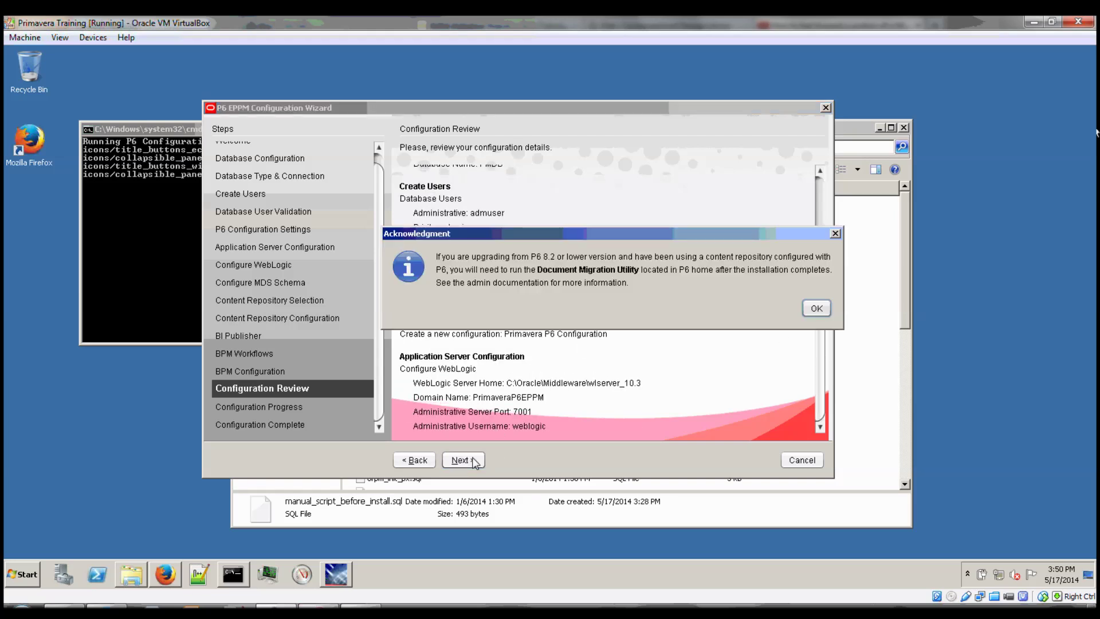
{"action": "left_click", "coordinate": [817, 305]}
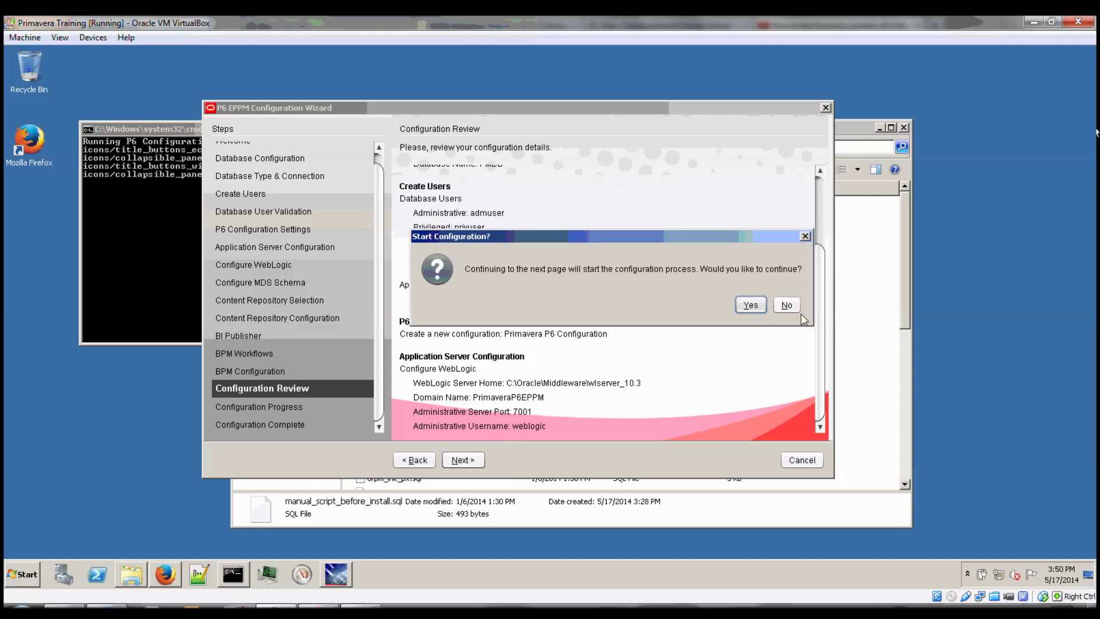
{"action": "left_click", "coordinate": [751, 304]}
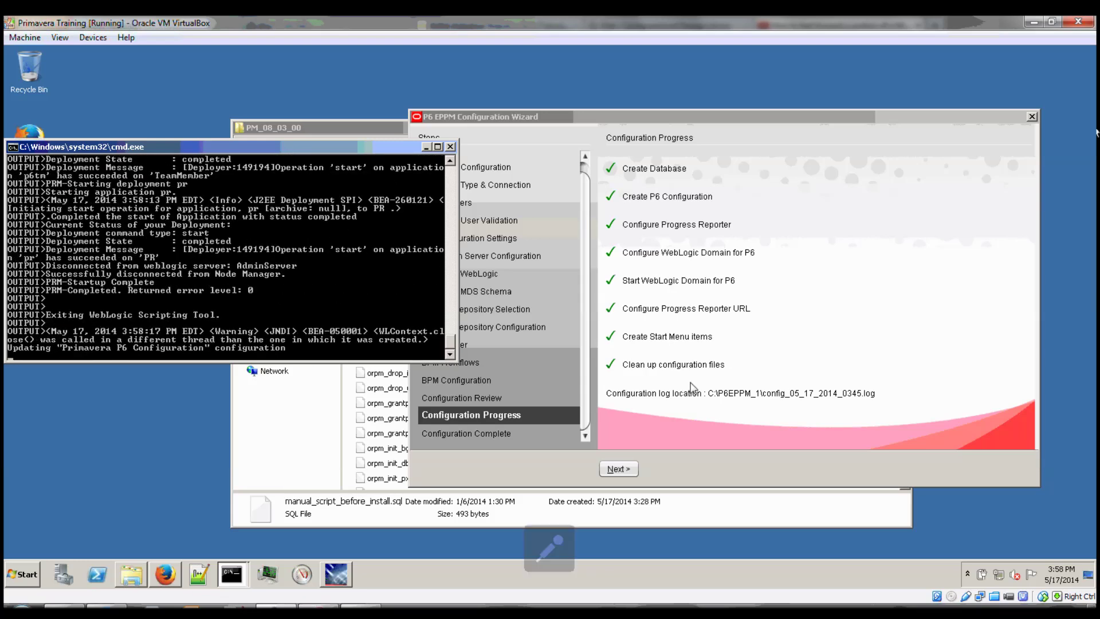
{"action": "left_click", "coordinate": [618, 469]}
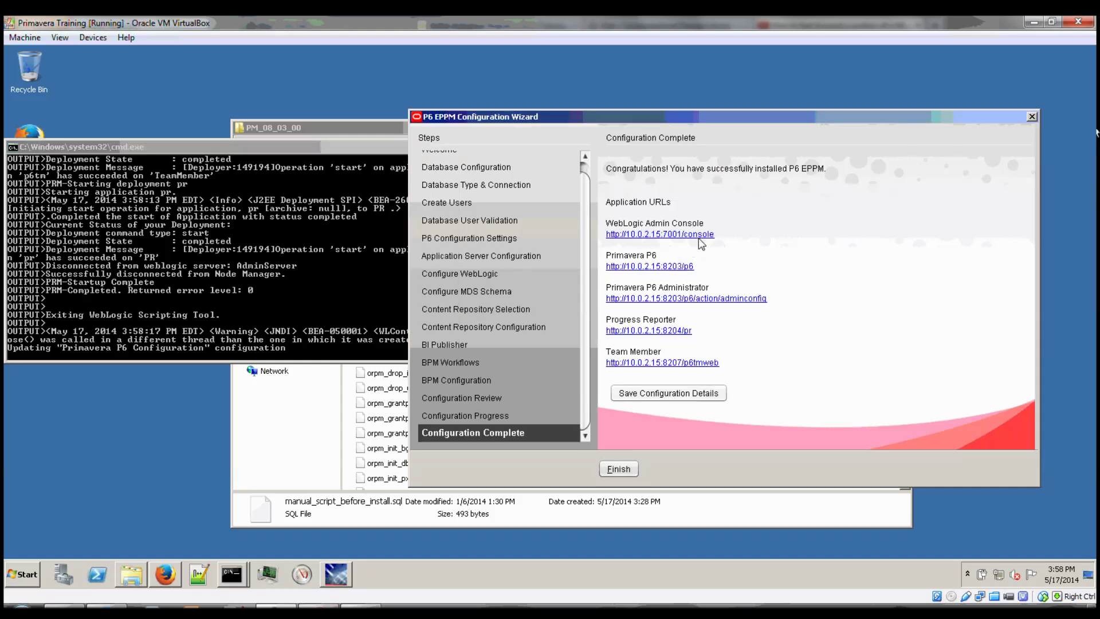
{"action": "left_click", "coordinate": [627, 470]}
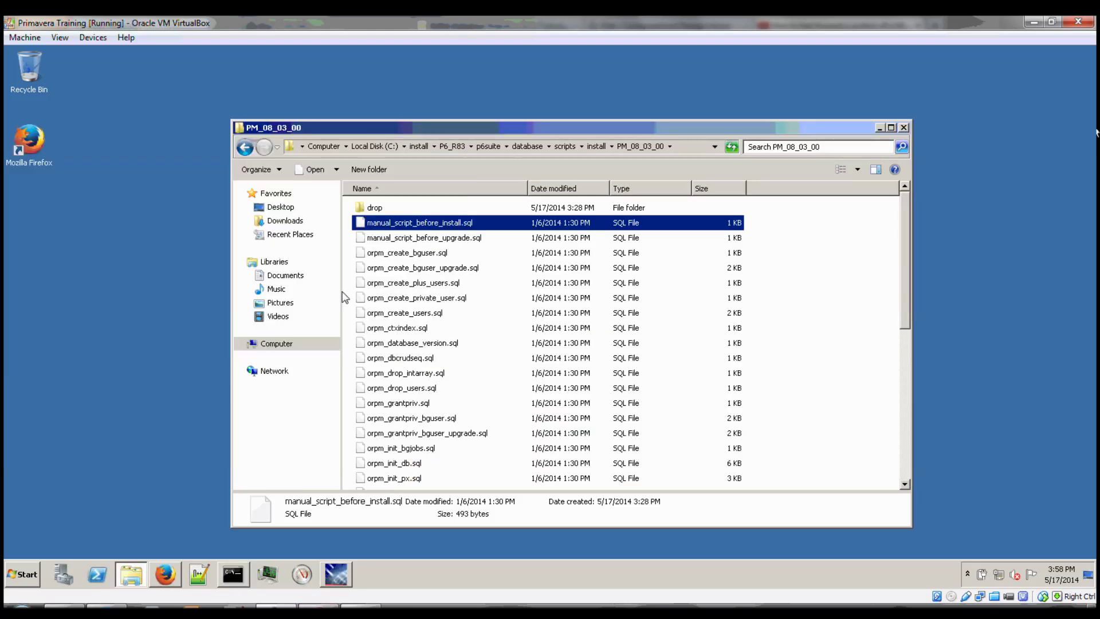
Load localhost:7001/console in Firefox and sign in as the weblogic administrator.
{"action": "left_click", "coordinate": [169, 573]}
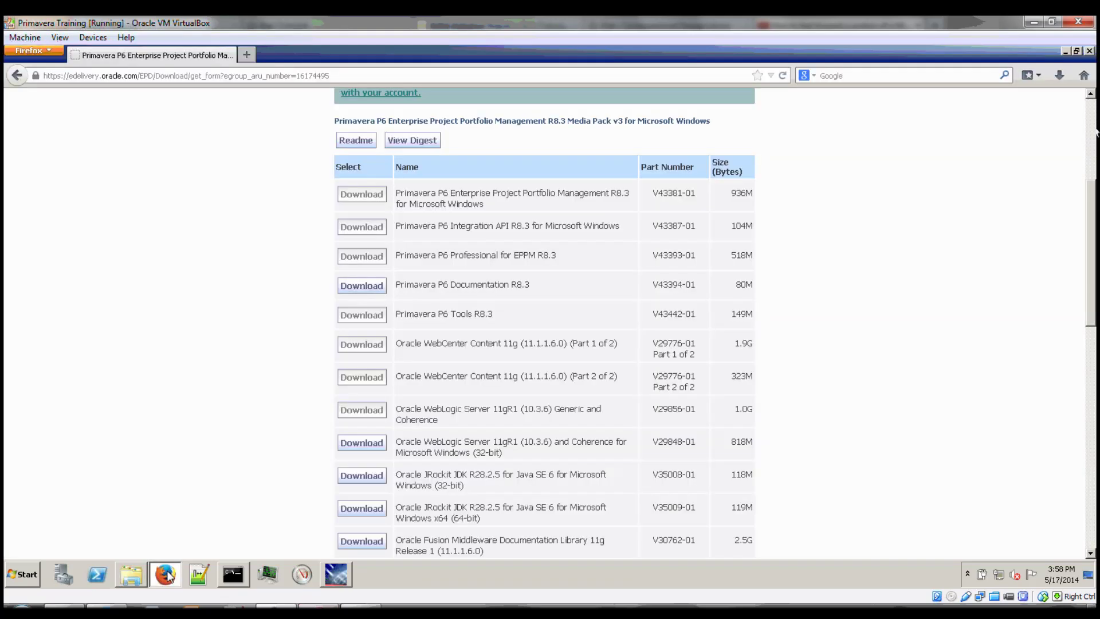
{"action": "left_click", "coordinate": [263, 76]}
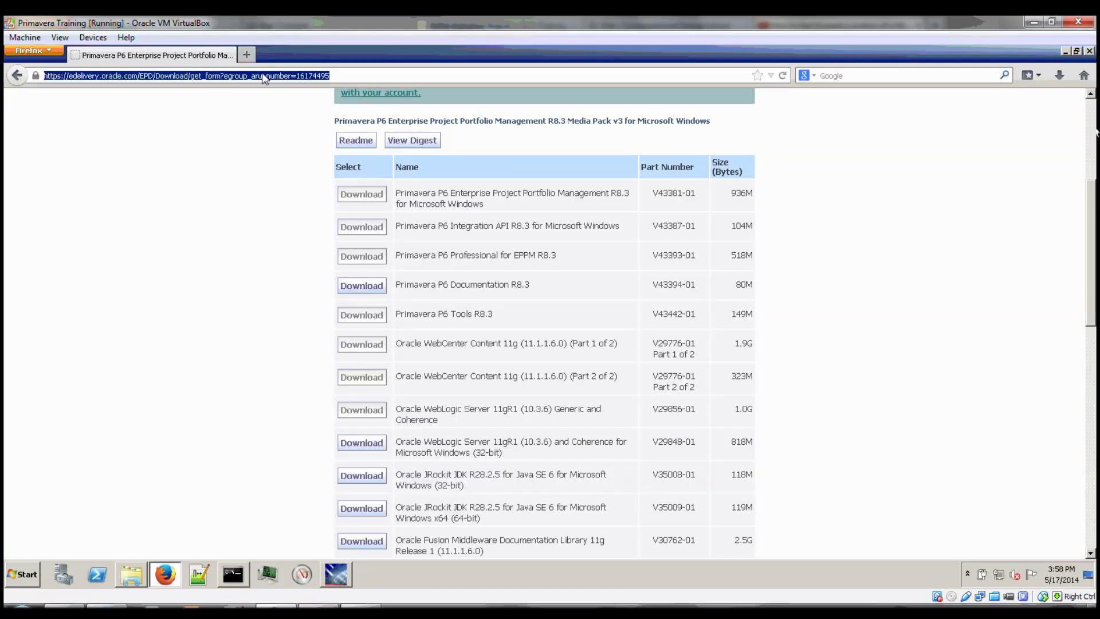
{"action": "type", "text": "localhois"}
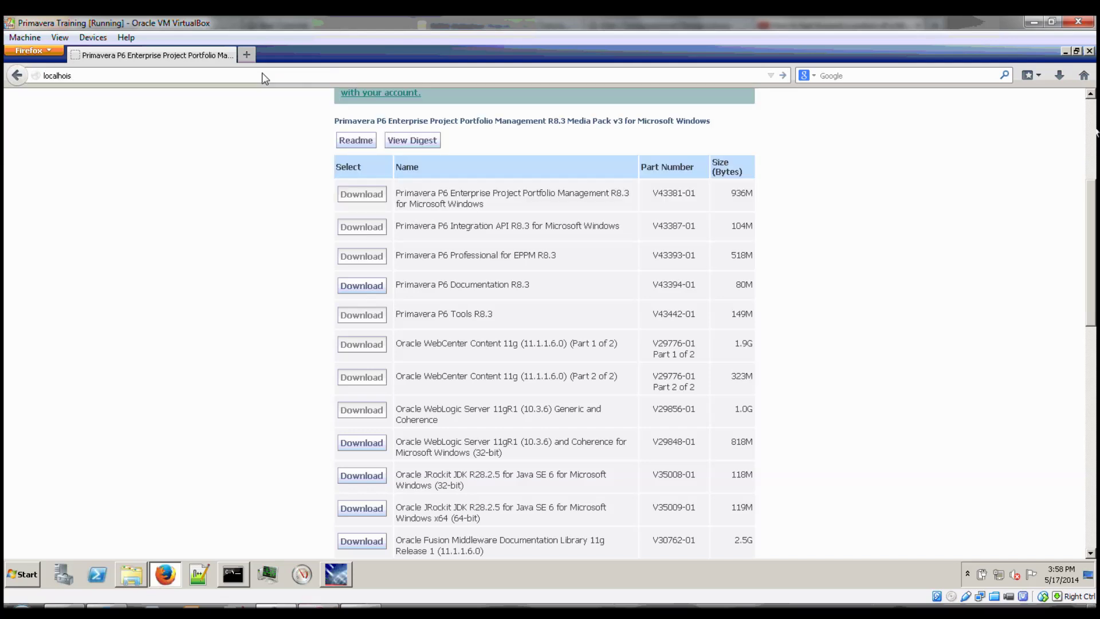
{"action": "key", "text": "BackSpace"}
{"action": "key", "text": "BackSpace"}
{"action": "type", "text": "st:7001/console"}
{"action": "key", "text": "Return"}
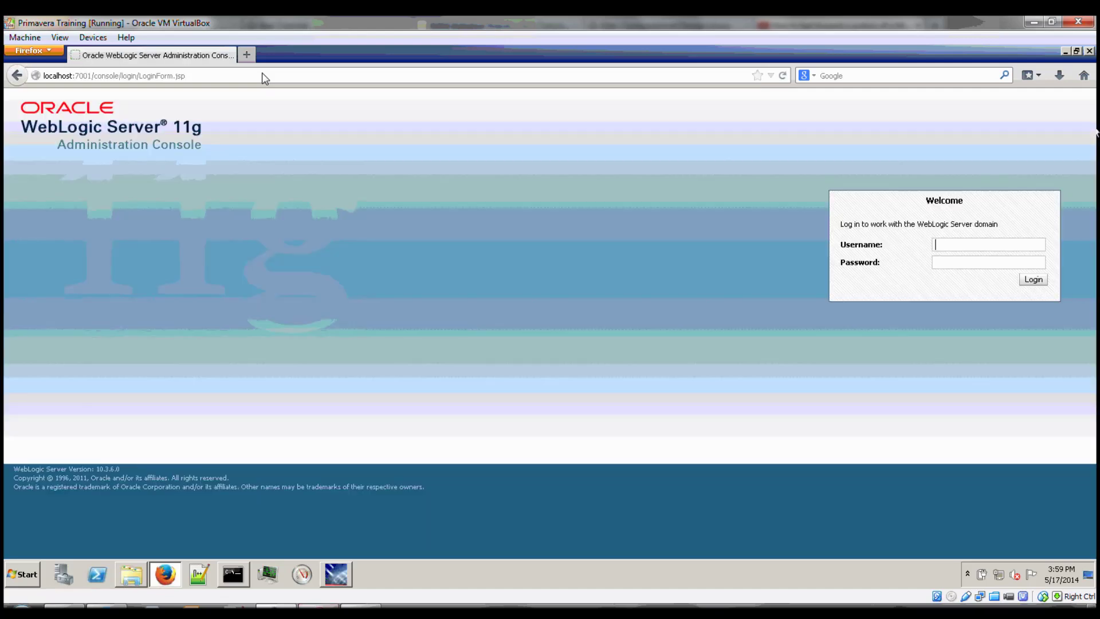
{"action": "type", "text": "weblogicwelcome11"}
{"action": "key", "text": "Return"}
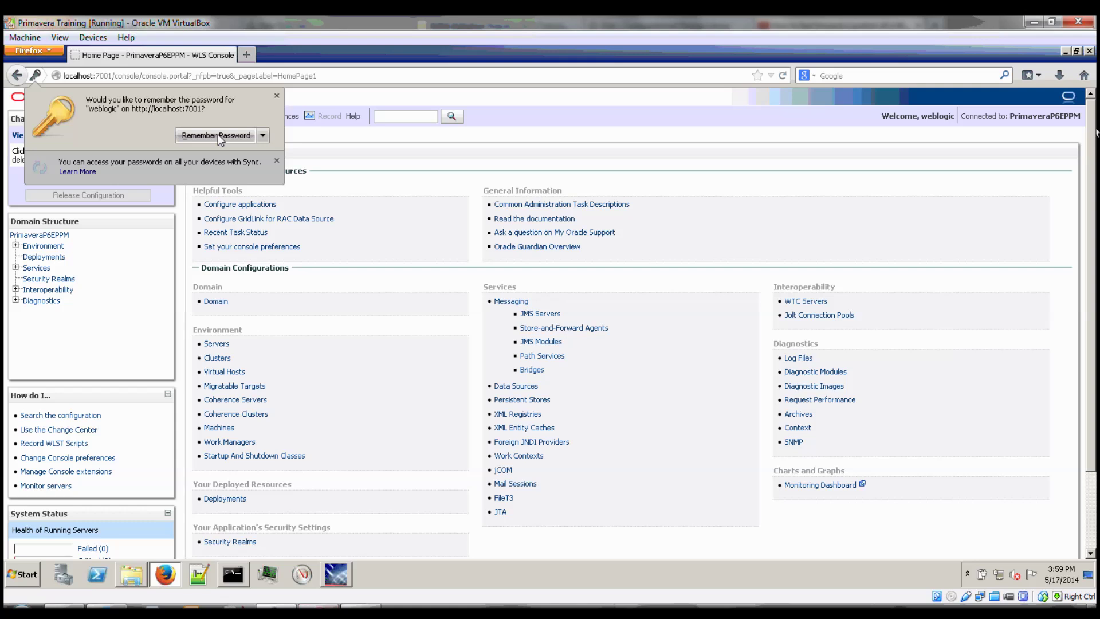
View Environment > Servers, showing AdminServer, P6, PR and TeamMember running with OK health.
{"action": "left_click", "coordinate": [218, 135]}
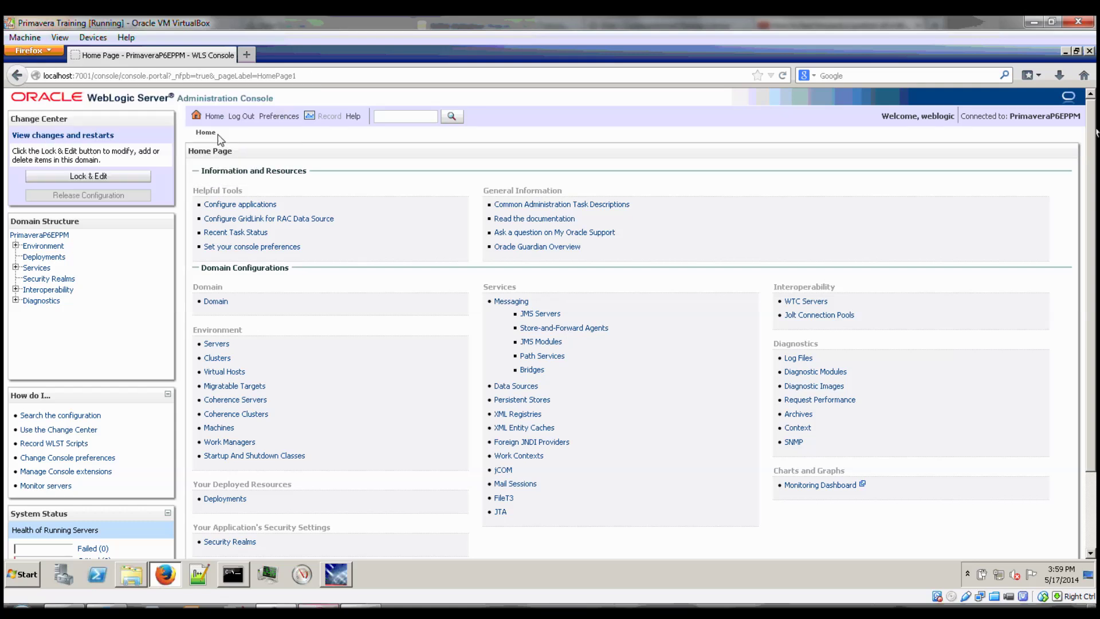
{"action": "left_click", "coordinate": [16, 246]}
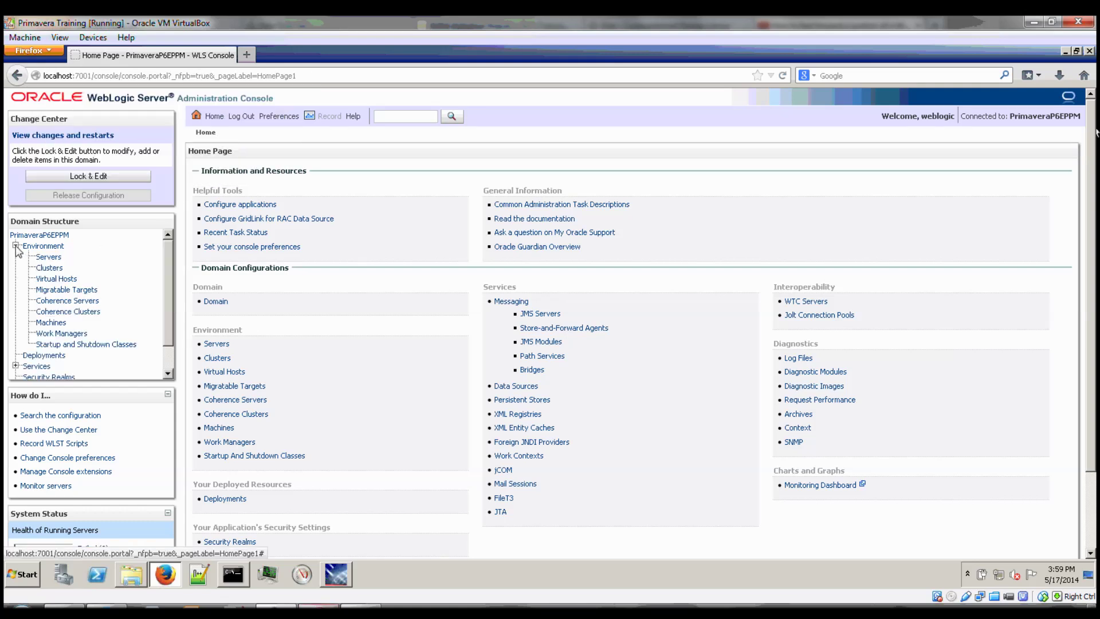
{"action": "left_click", "coordinate": [51, 258]}
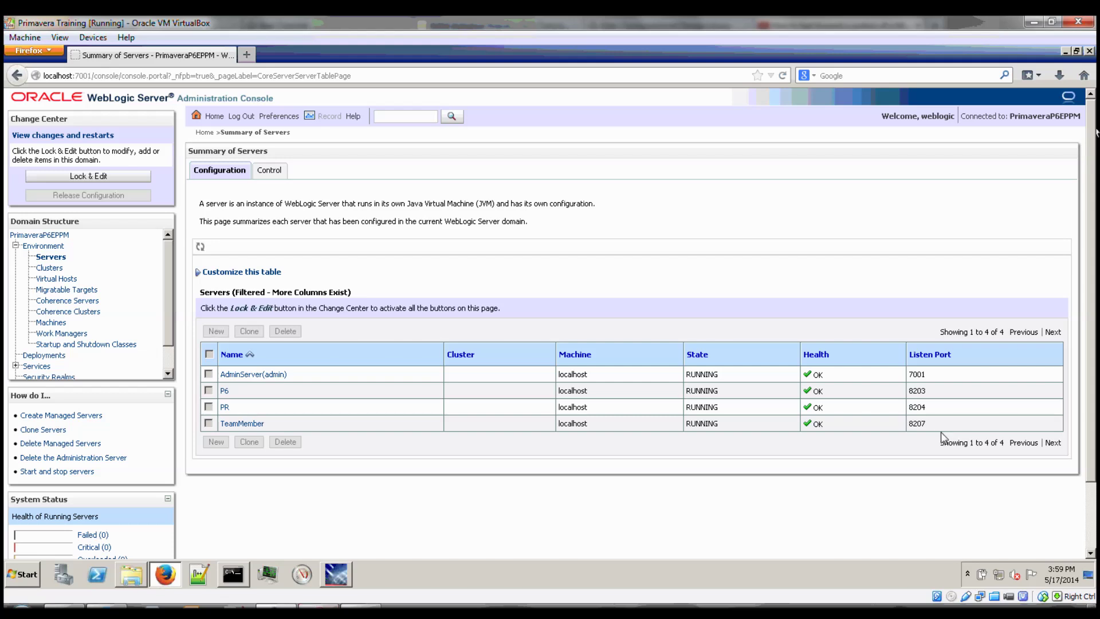
{"action": "left_click", "coordinate": [247, 56]}
Go to localhost:8203/p6 and sign in with the admin account.
{"action": "type", "text": "local"}
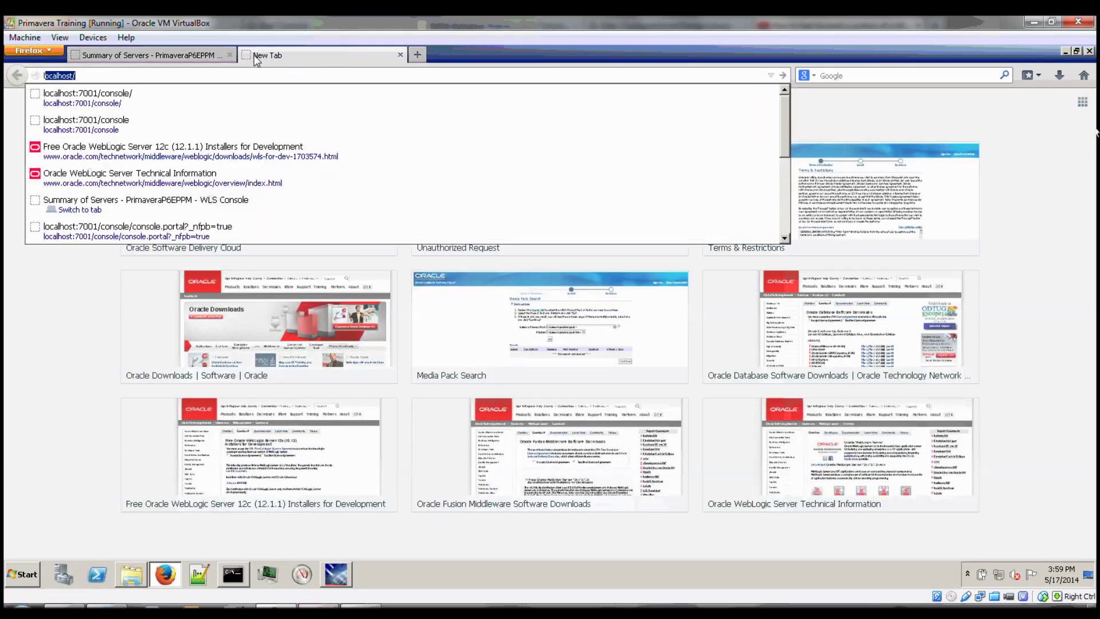
{"action": "type", "text": "h"}
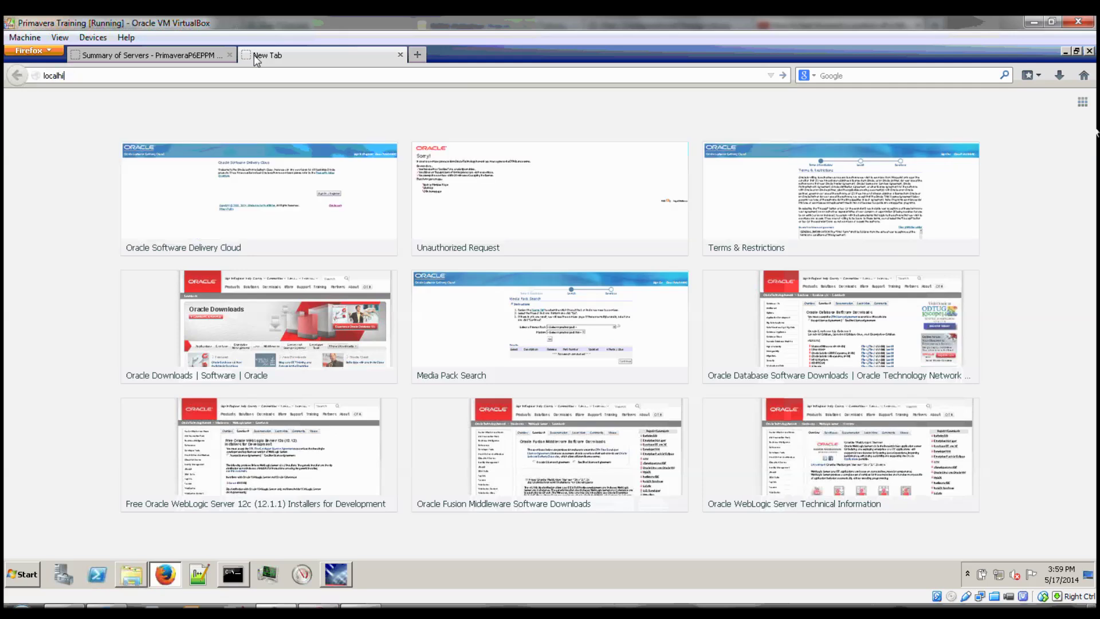
{"action": "type", "text": "o"}
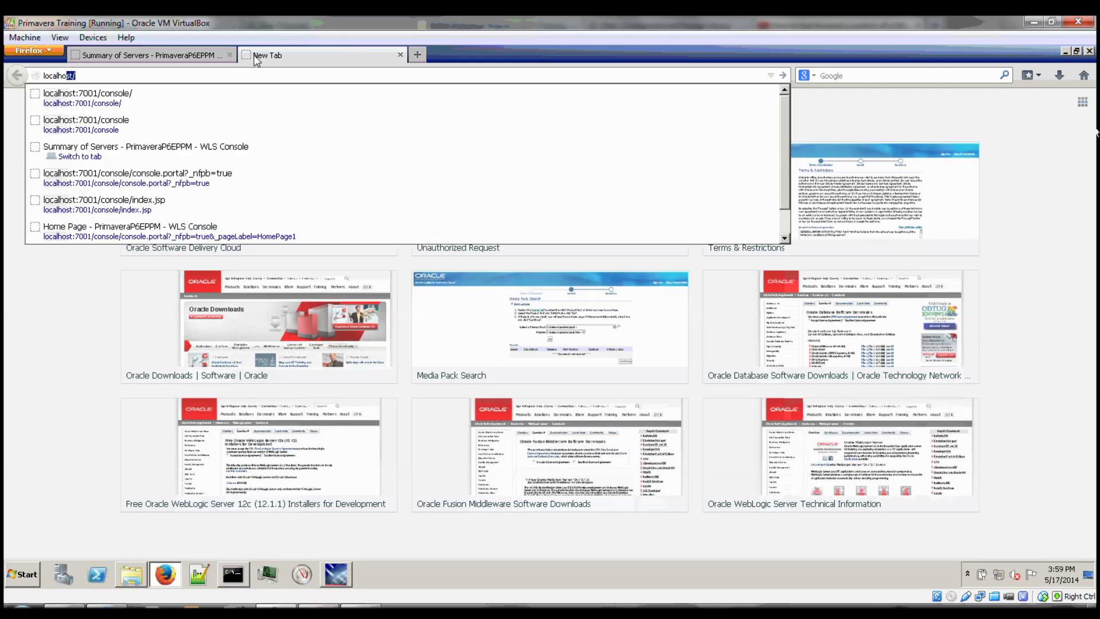
{"action": "type", "text": "st:8203"}
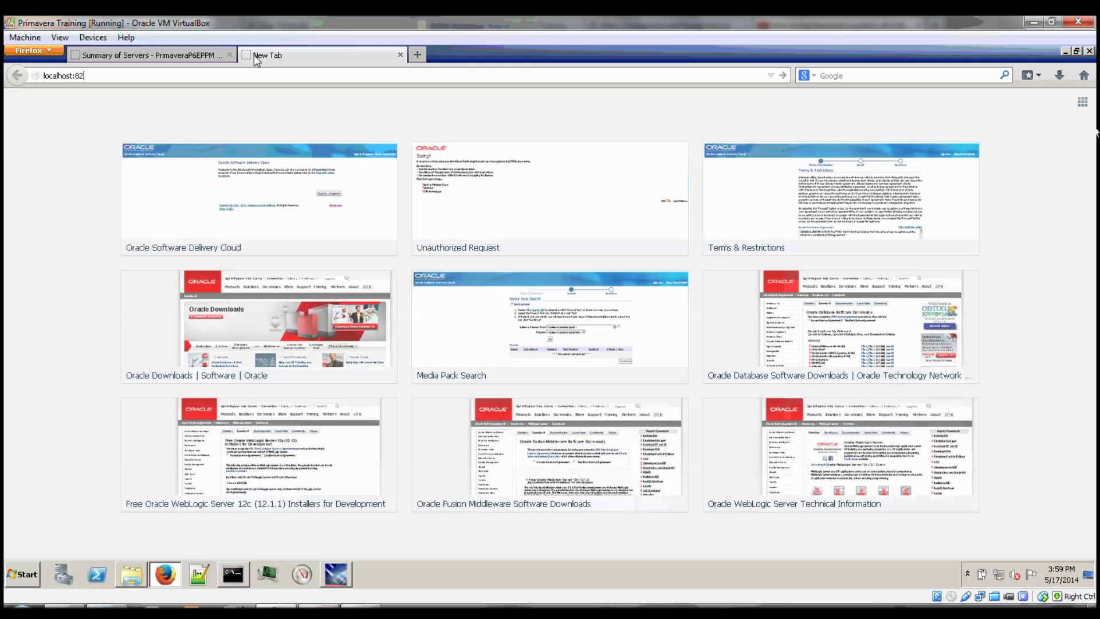
{"action": "type", "text": "/p6/action/login"}
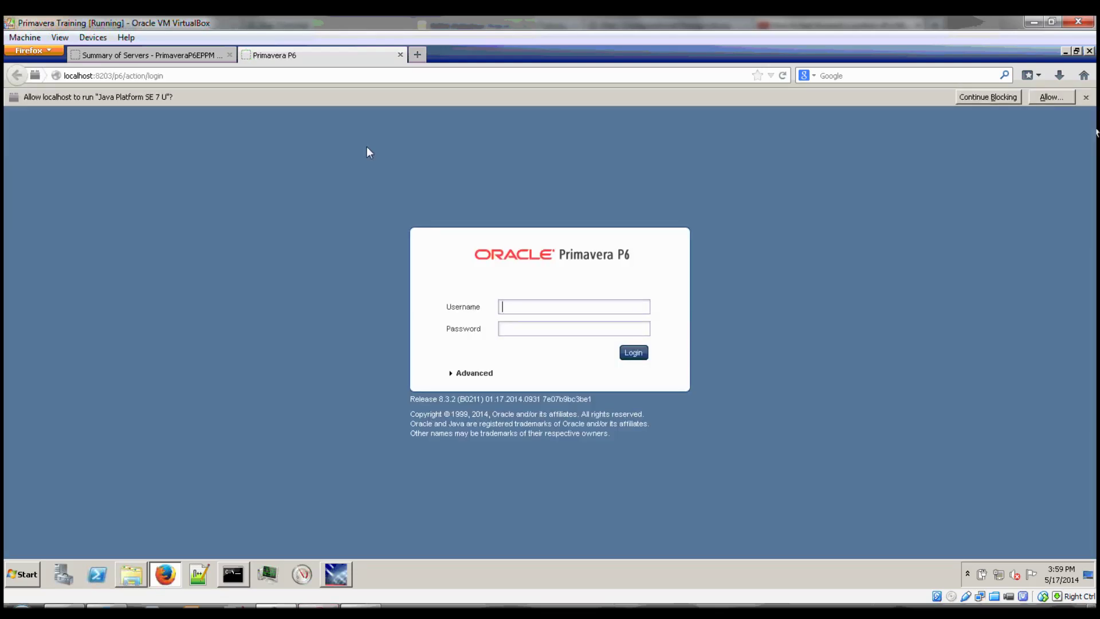
{"action": "type", "text": "dmin"}
{"action": "key", "text": "Tab"}
{"action": "type", "text": "admin"}
{"action": "key", "text": "Return"}
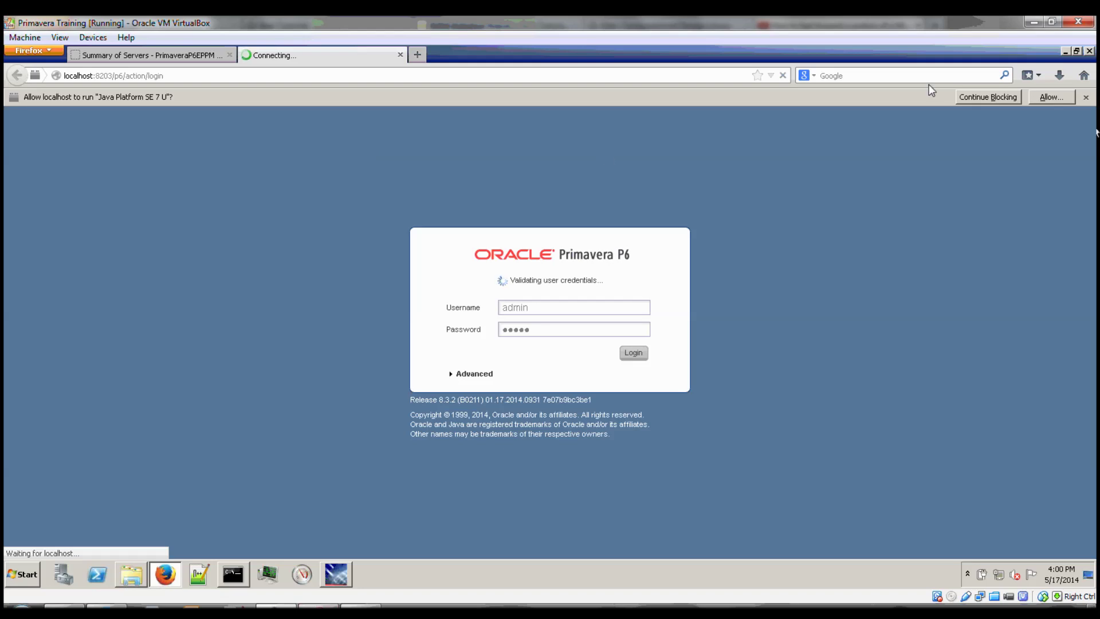
Always allow Java on localhost and postpone the Java update.
{"action": "left_click", "coordinate": [1043, 95]}
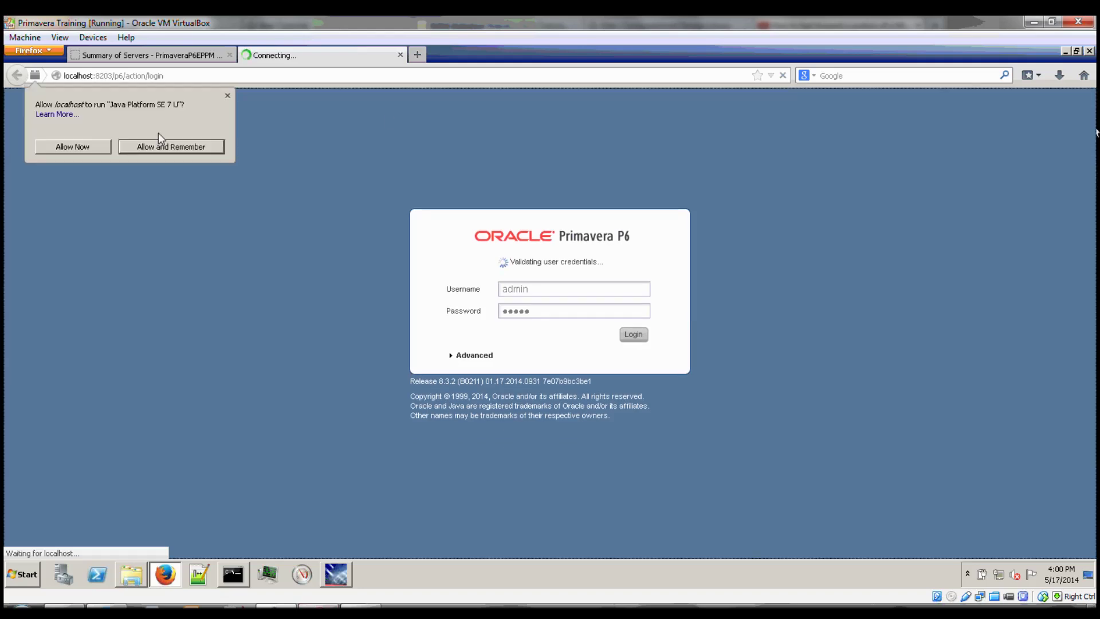
{"action": "left_click", "coordinate": [136, 148]}
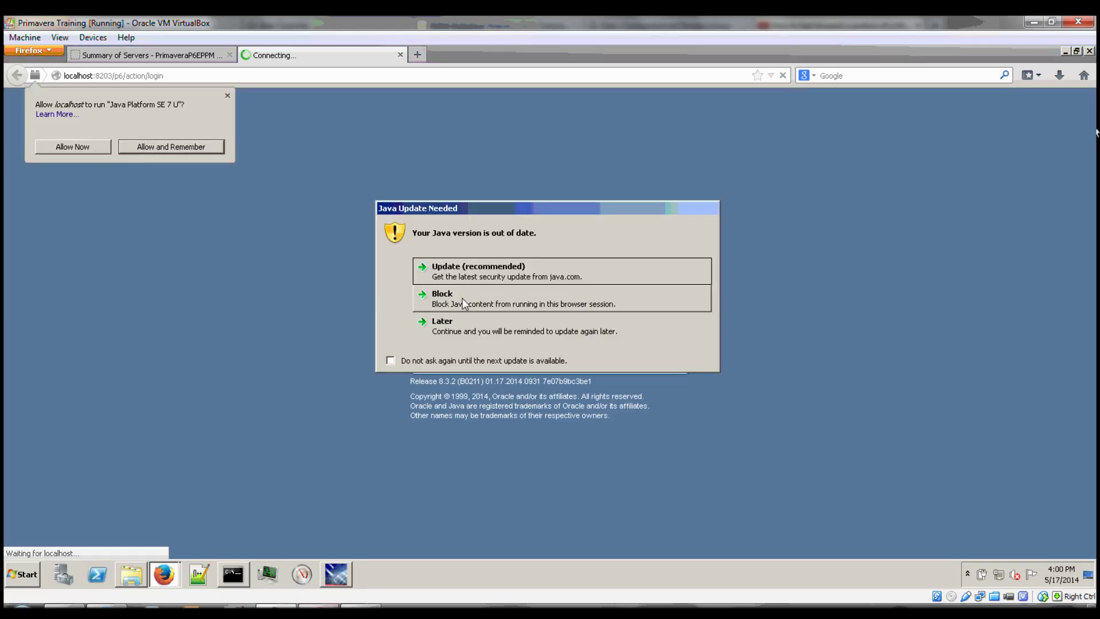
{"action": "left_click", "coordinate": [462, 323]}
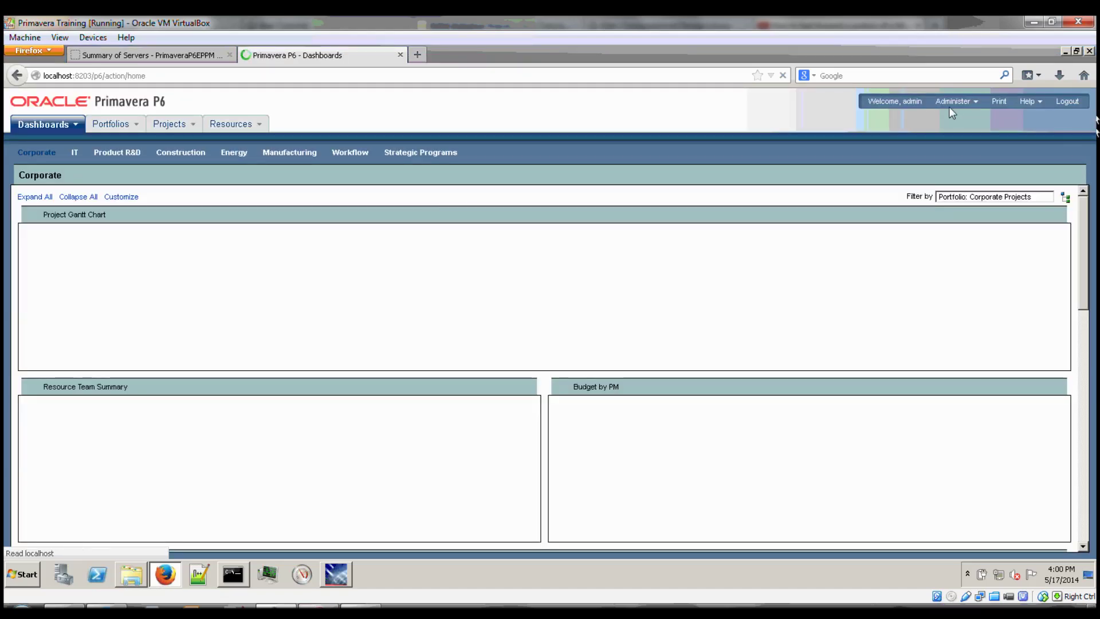
Go to the User Access page from the Administer menu.
{"action": "left_click", "coordinate": [955, 100]}
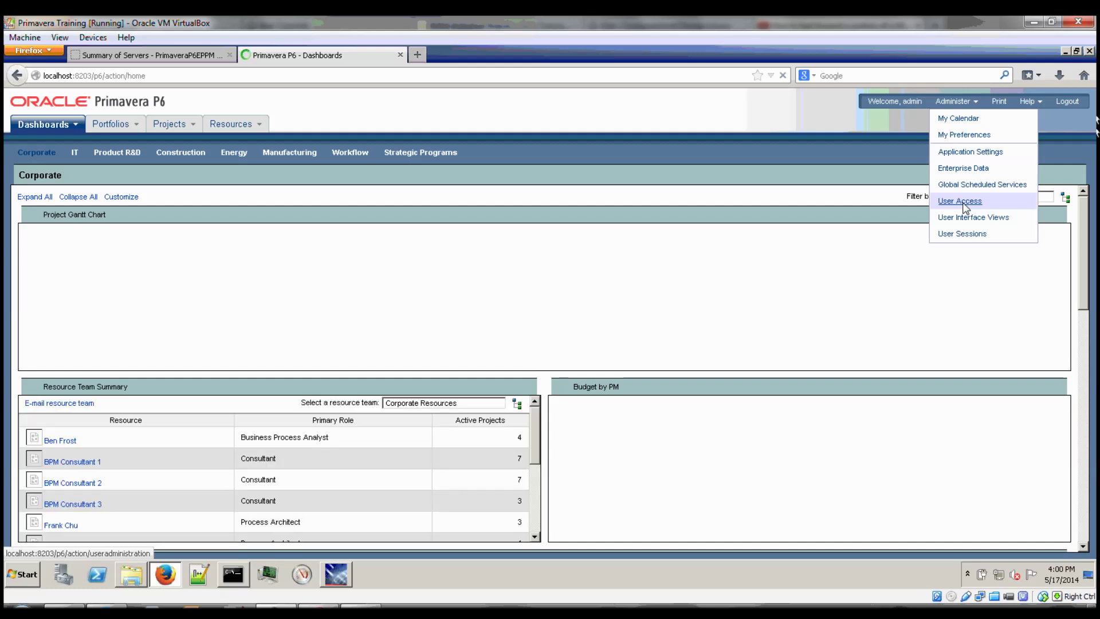
{"action": "left_click", "coordinate": [963, 202]}
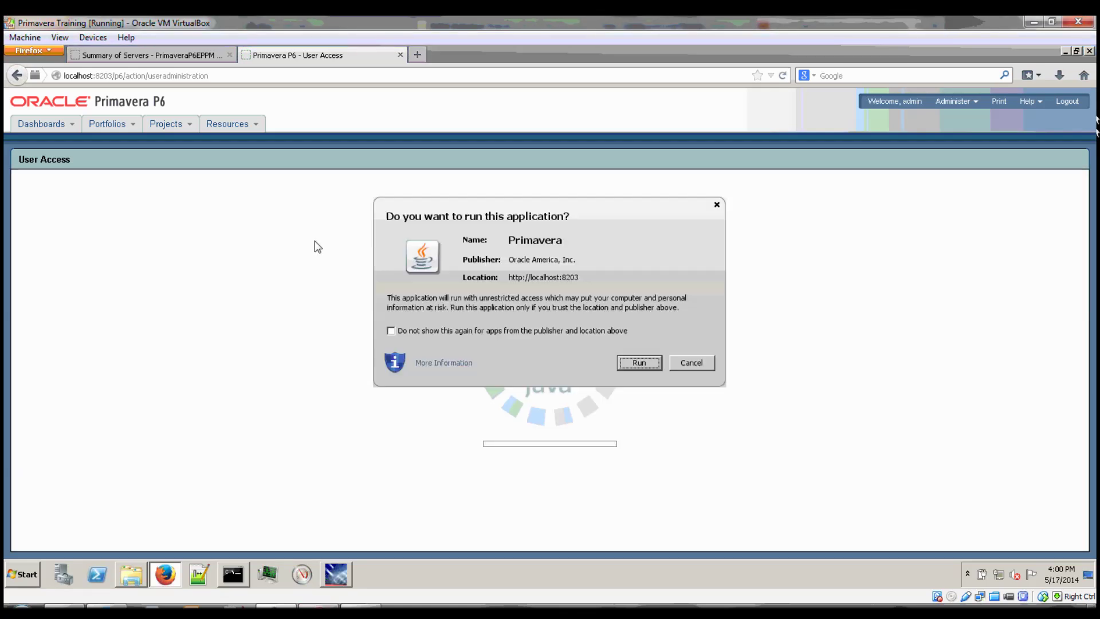
Let the Primavera Java application run and bring up the Users list.
{"action": "left_click", "coordinate": [655, 365]}
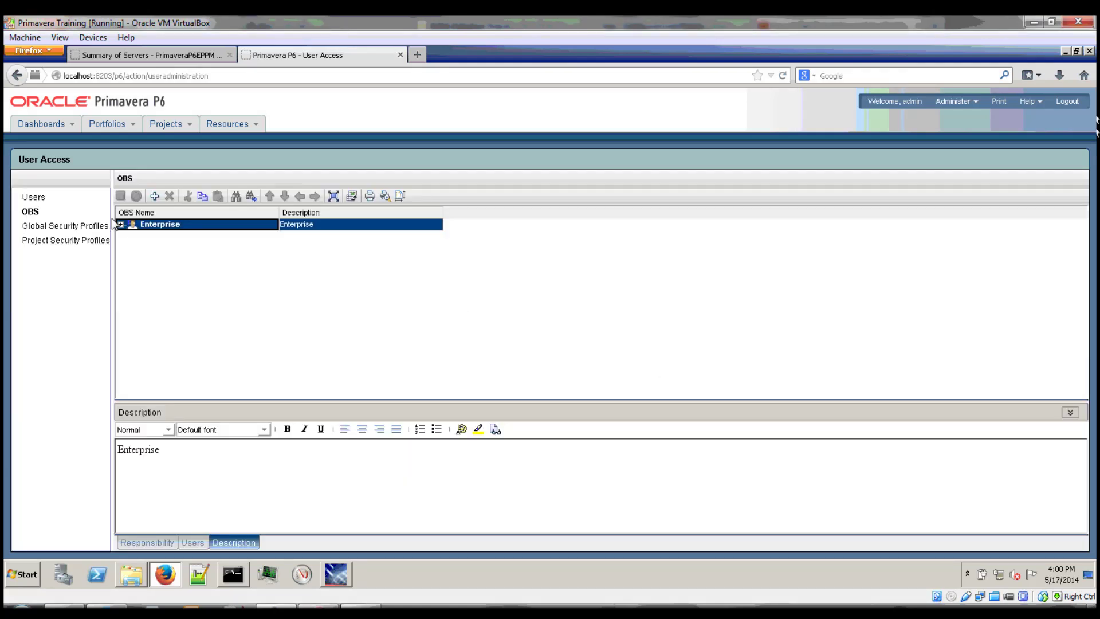
{"action": "left_click", "coordinate": [120, 224]}
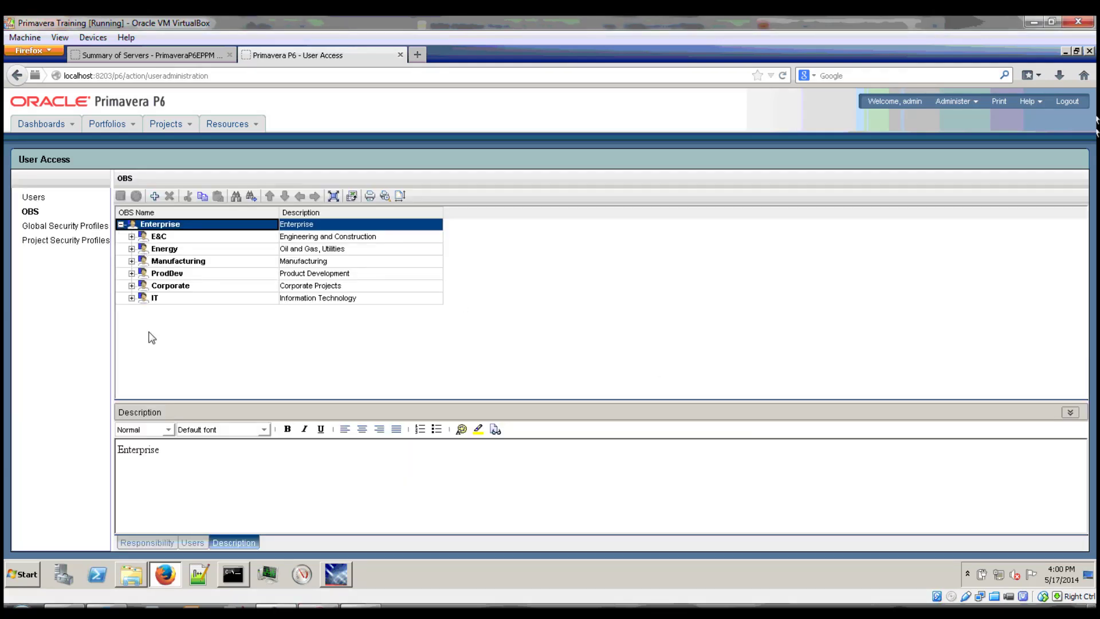
{"action": "left_click", "coordinate": [33, 197]}
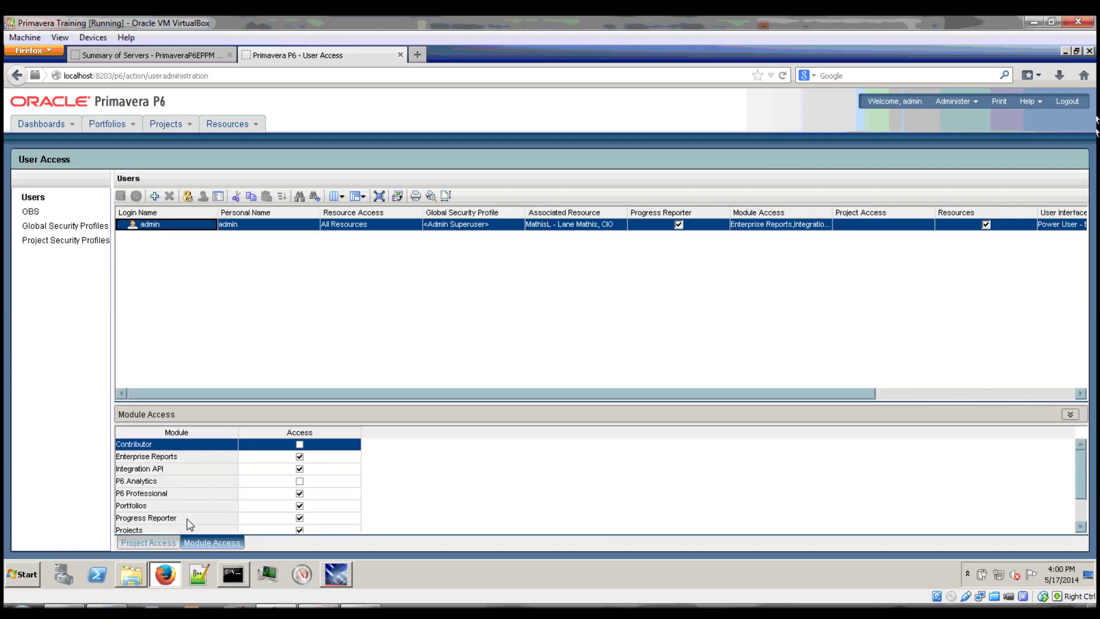
Grant the admin user Team Member Interfaces module access and save the change.
{"action": "left_click", "coordinate": [434, 522]}
{"action": "scroll", "coordinate": [434, 523], "scroll_direction": "down", "scroll_amount": 3}
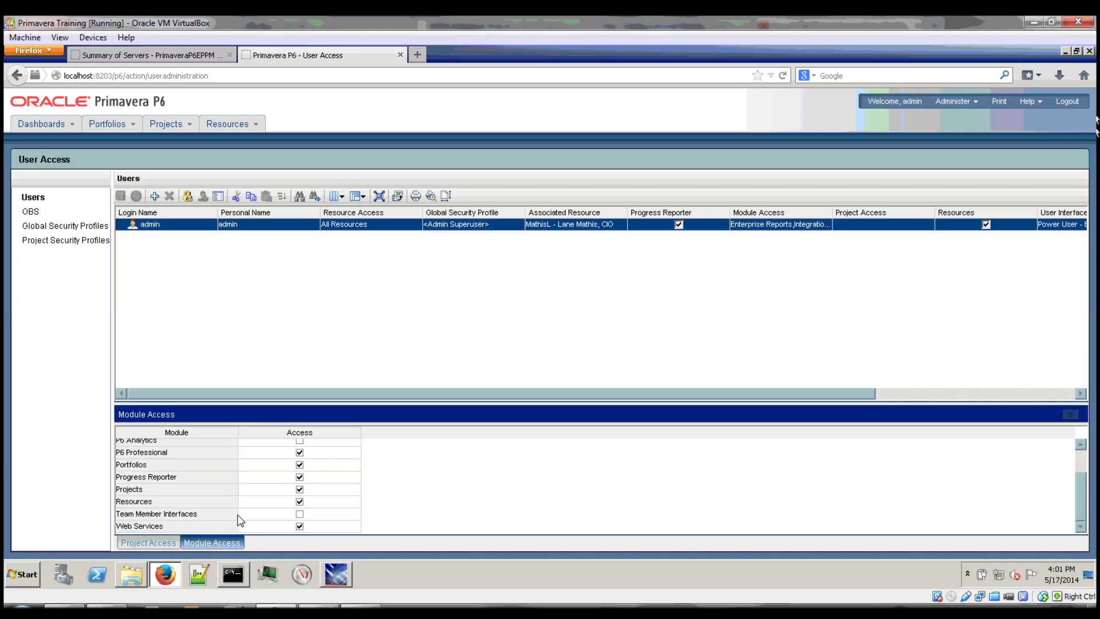
{"action": "left_click", "coordinate": [301, 517]}
{"action": "left_click", "coordinate": [300, 515]}
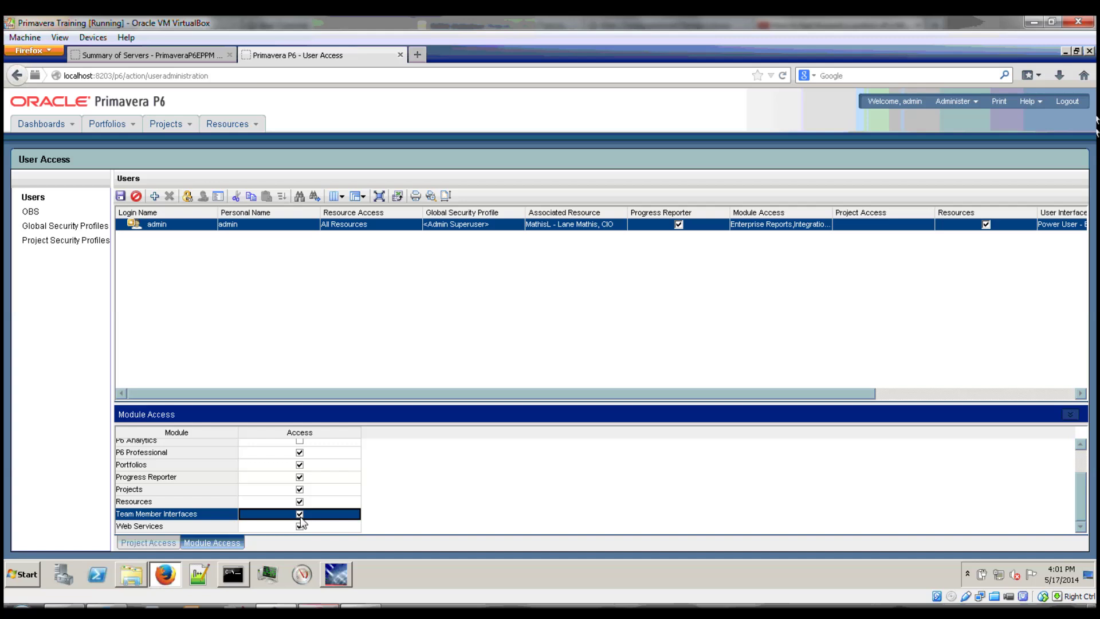
{"action": "left_click", "coordinate": [121, 197]}
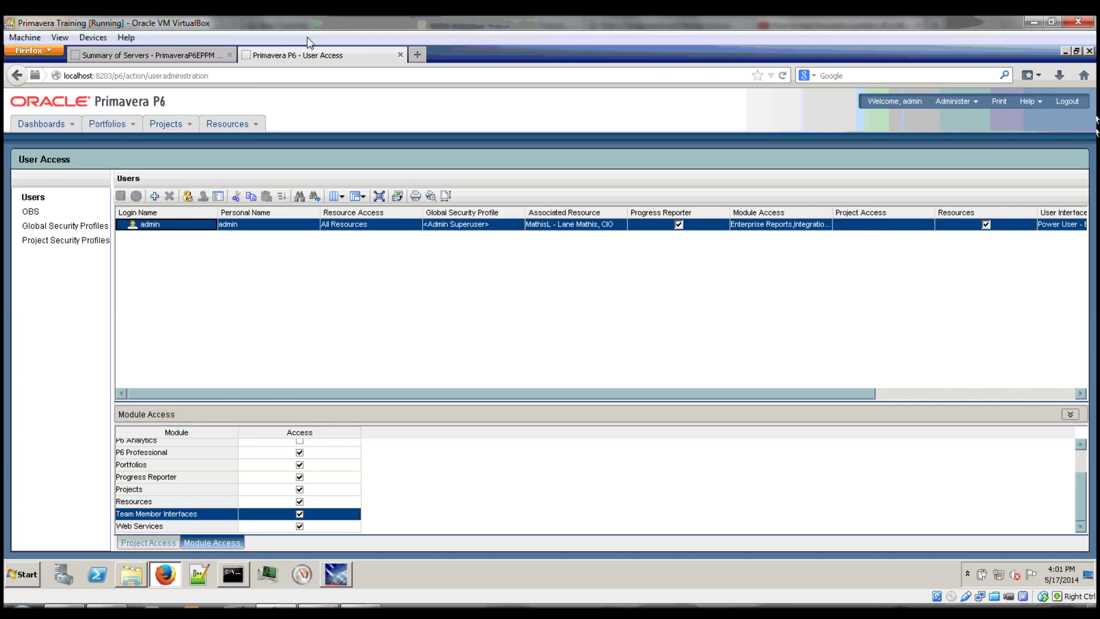
{"action": "left_click", "coordinate": [321, 78]}
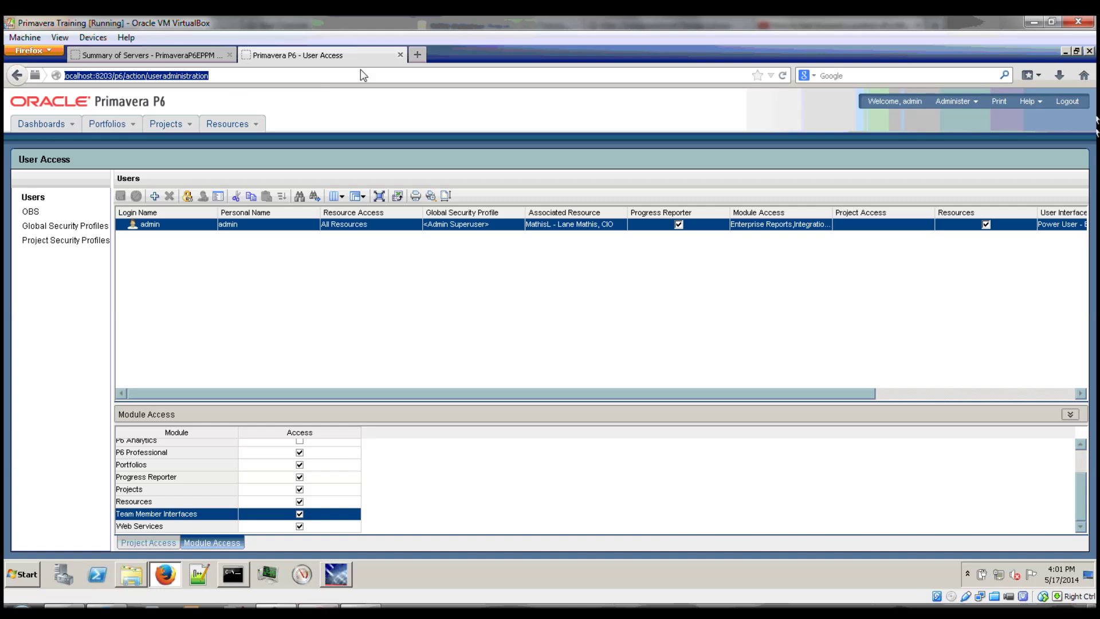
Go to localhost:8204 in a new tab, allow the Java plugin, and launch P6 Progress Reporter.
{"action": "left_click", "coordinate": [425, 59]}
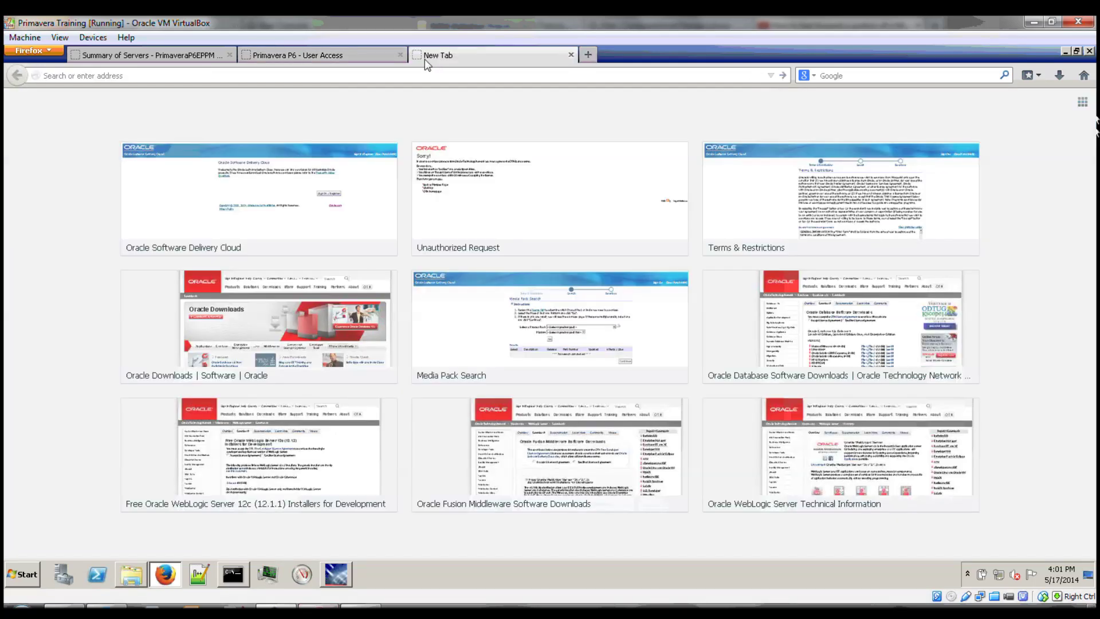
{"action": "type", "text": "localhost"}
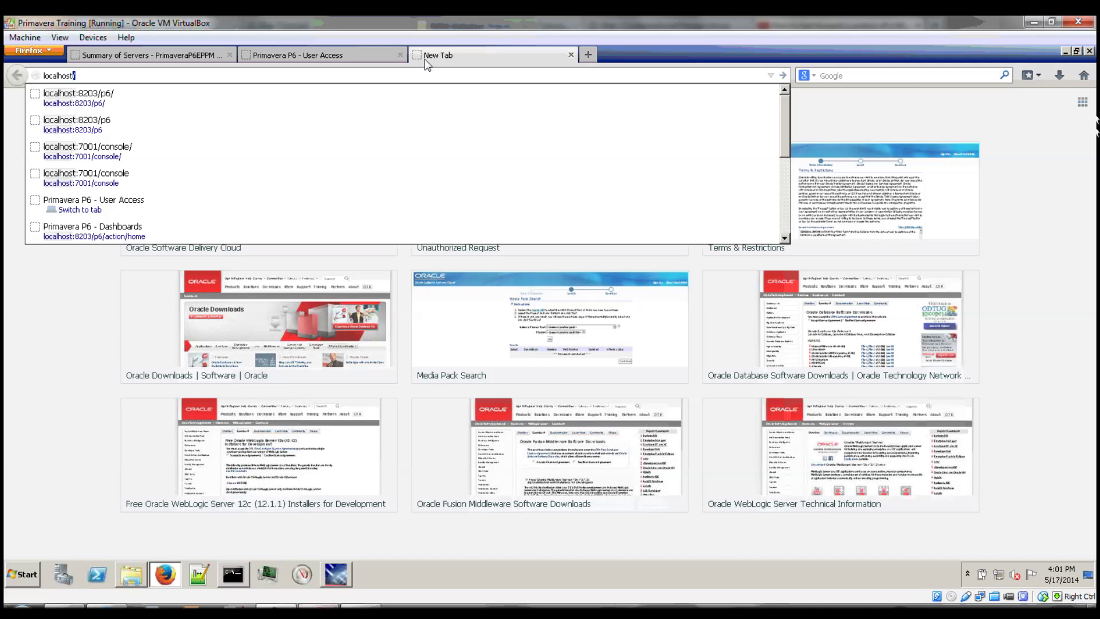
{"action": "type", "text": ":8204/pr"}
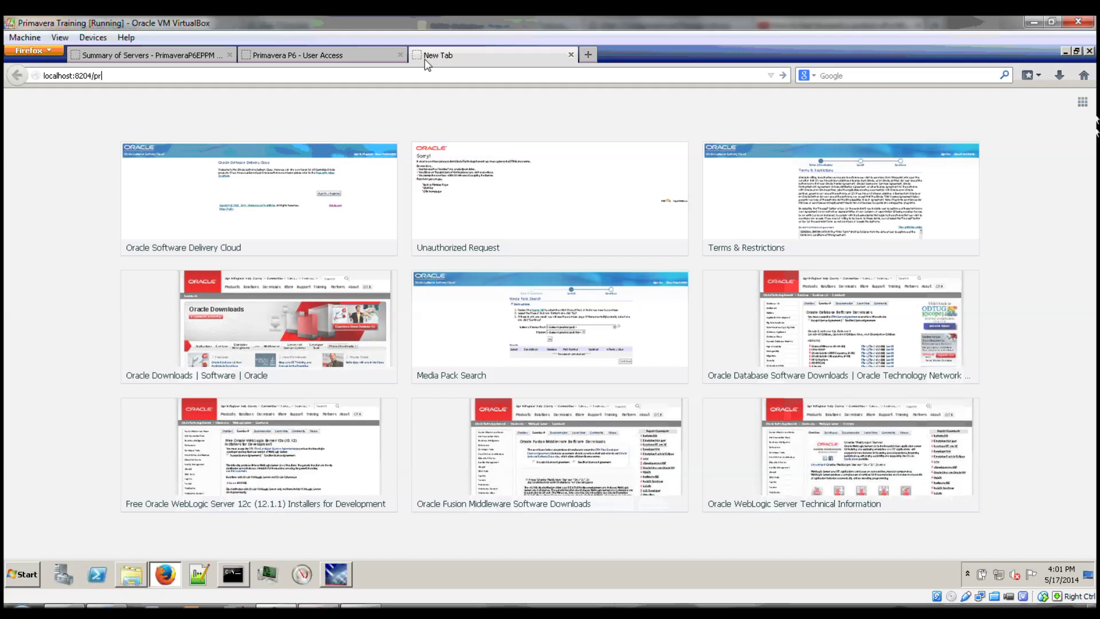
{"action": "key", "text": "Return"}
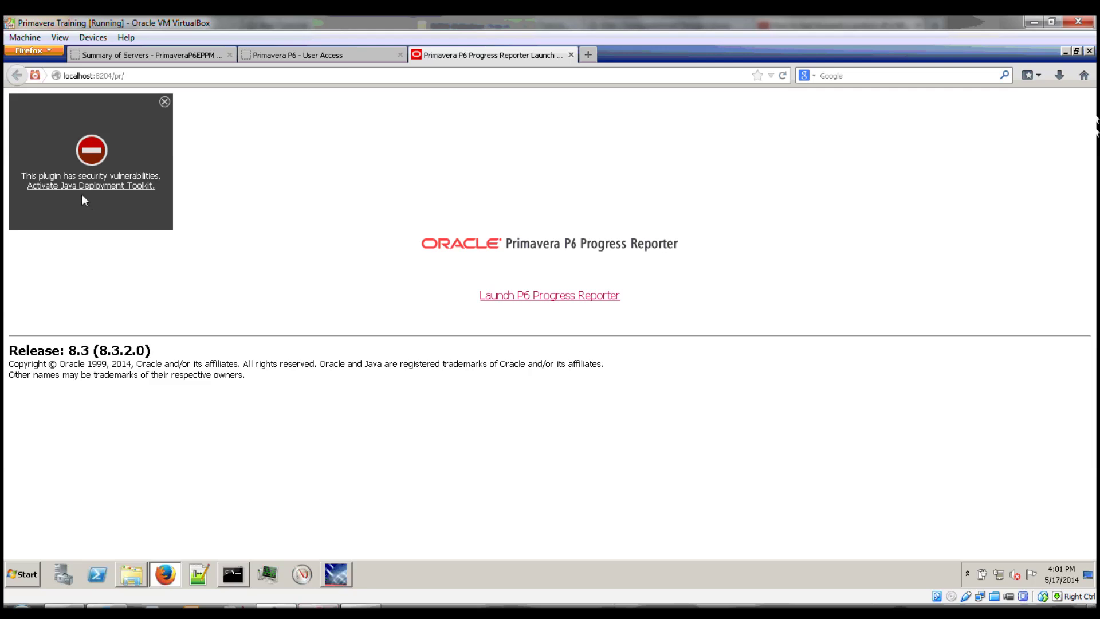
{"action": "left_click", "coordinate": [87, 186]}
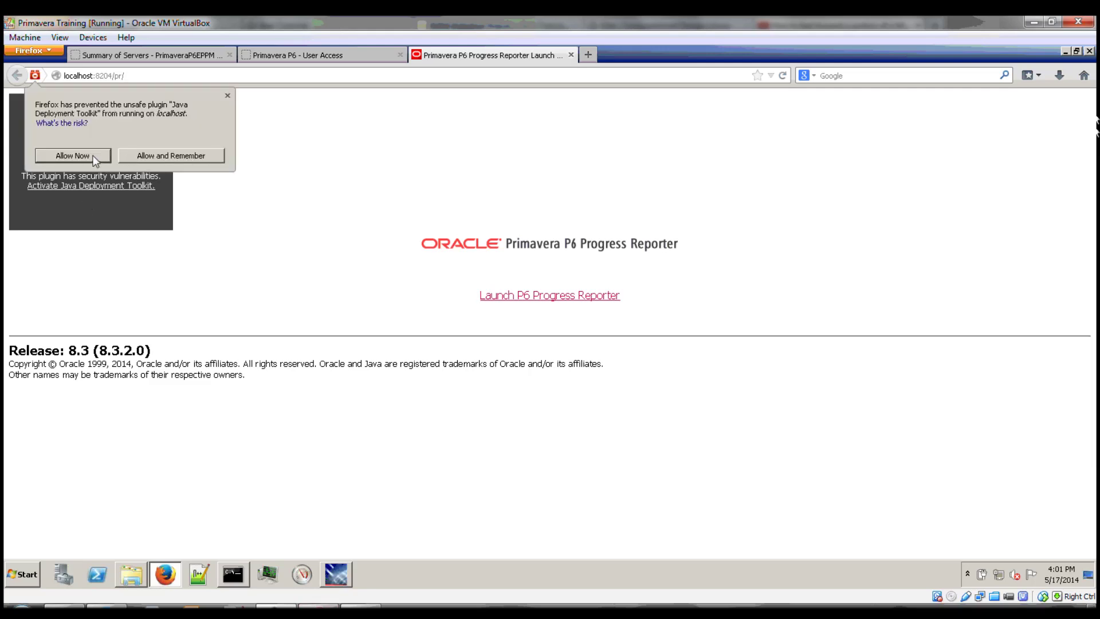
{"action": "left_click", "coordinate": [137, 156]}
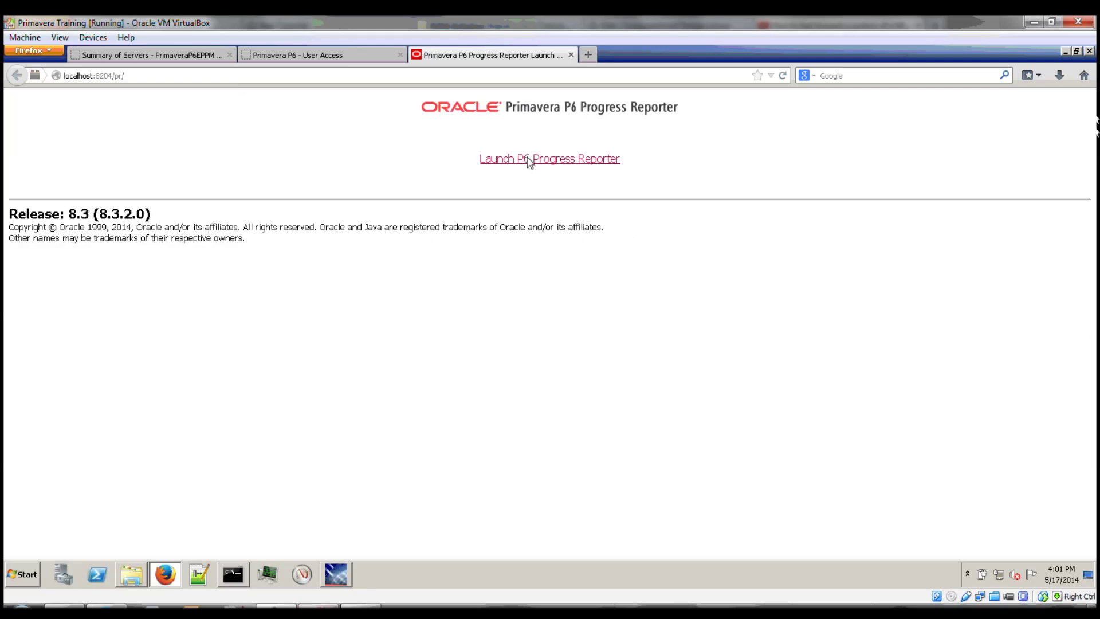
{"action": "left_click", "coordinate": [528, 160]}
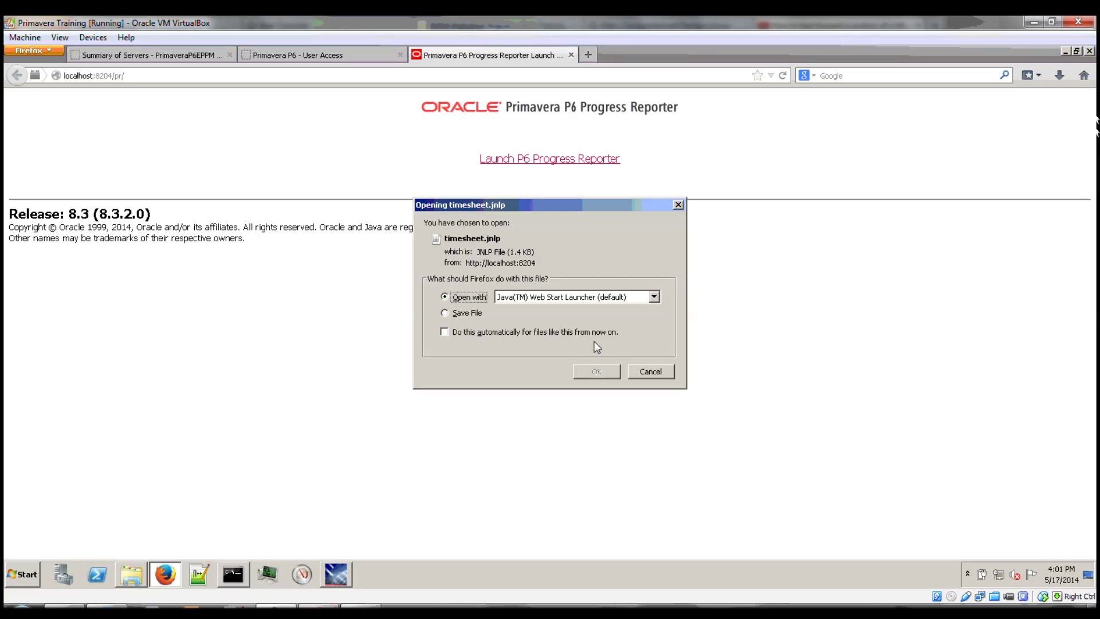
{"action": "left_click", "coordinate": [596, 371]}
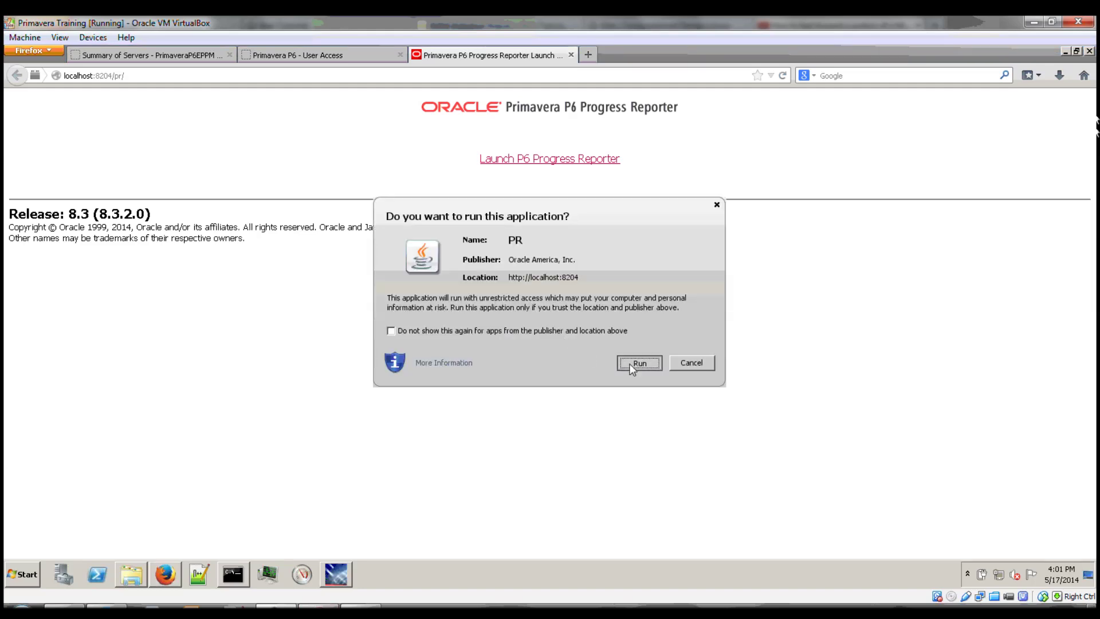
Sign in to Progress Reporter as admin, close it, and start changing the address to port 8207.
{"action": "left_click", "coordinate": [630, 364]}
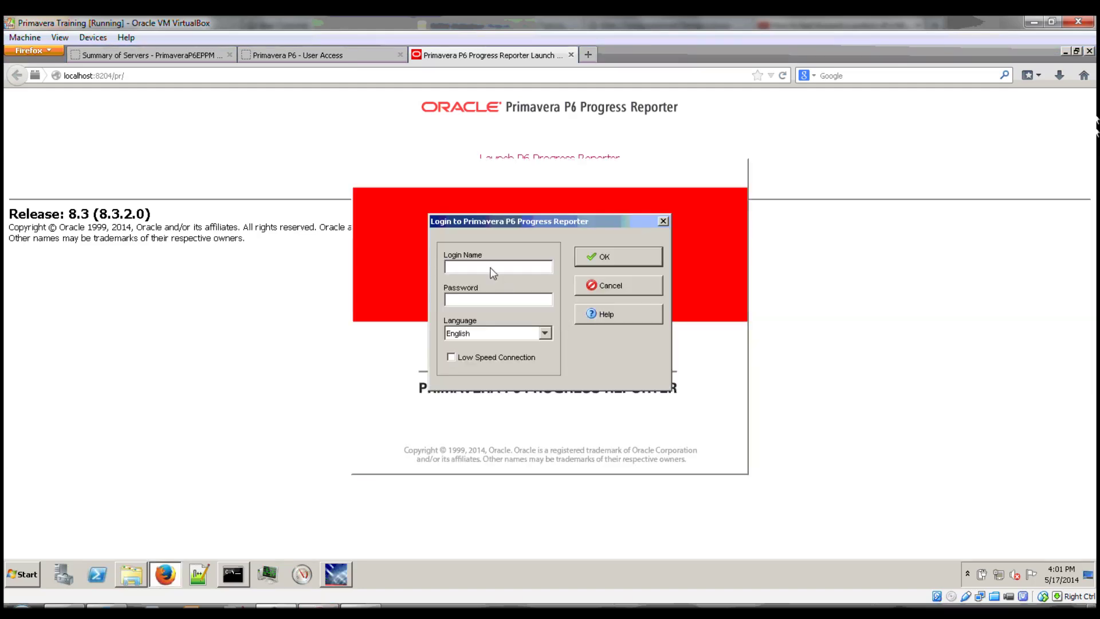
{"action": "type", "text": "admin"}
{"action": "key", "text": "Tab"}
{"action": "type", "text": "*****"}
{"action": "key", "text": "Return"}
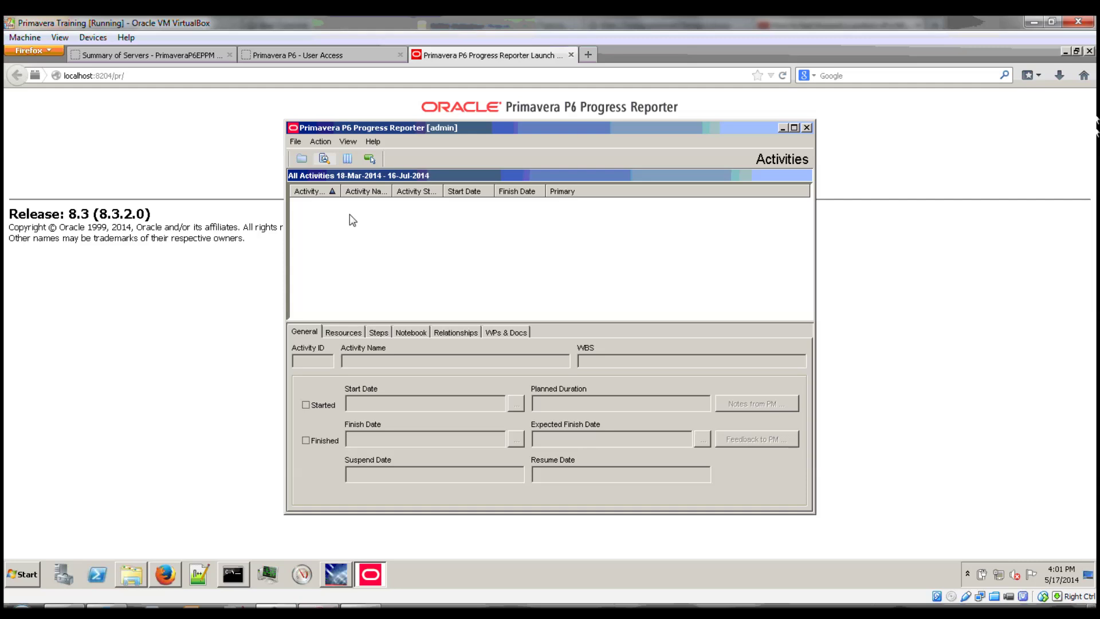
{"action": "left_click", "coordinate": [806, 128]}
{"action": "left_click_drag", "start_coordinate": [108, 74], "coordinate": [166, 87]}
{"action": "type", "text": "7"}
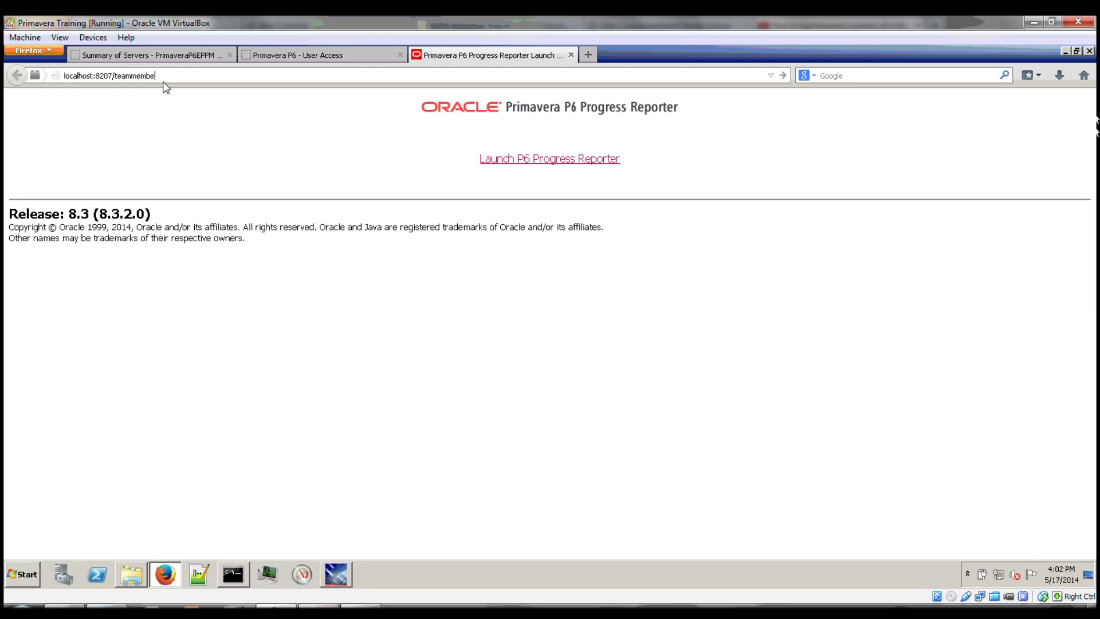
Load the localhost:8207 teammember address, close its error tab, and return to the server summary.
{"action": "type", "text": "r"}
{"action": "key", "text": "Return"}
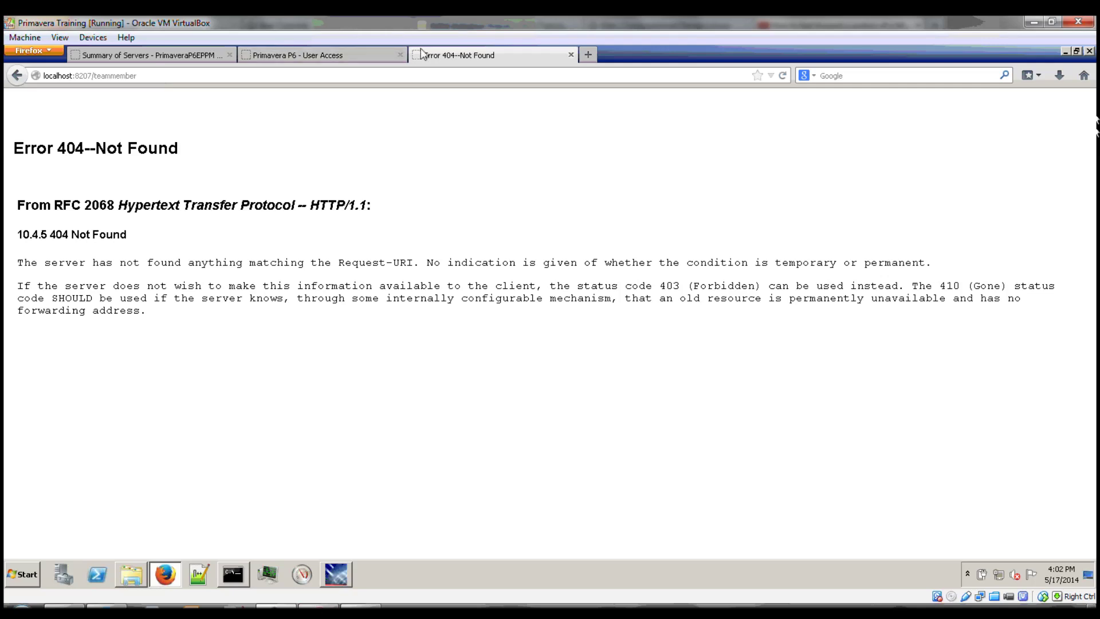
{"action": "middle_click", "coordinate": [431, 57]}
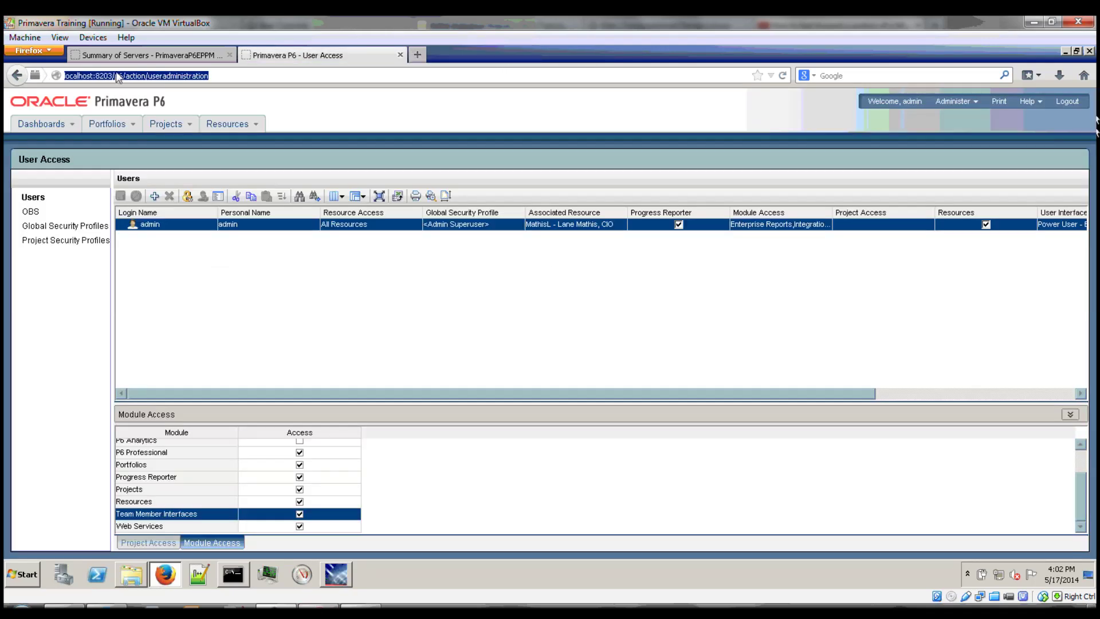
{"action": "left_click", "coordinate": [133, 55]}
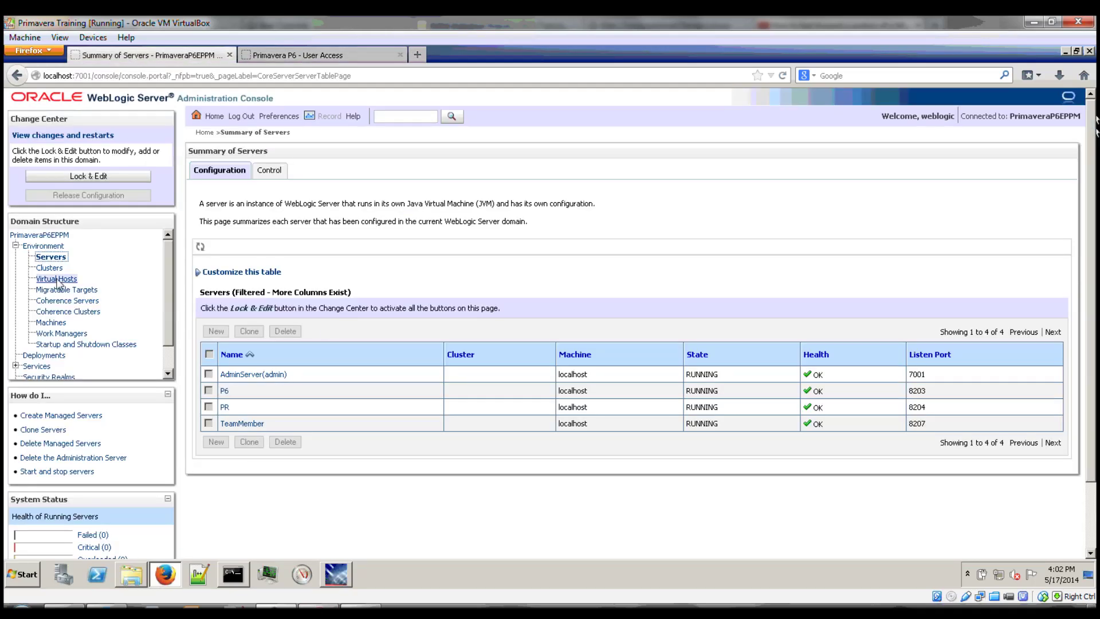
Open the p6tmweb default test URL from the p6tm deployment's Testing tab in a new tab.
{"action": "left_click", "coordinate": [44, 355]}
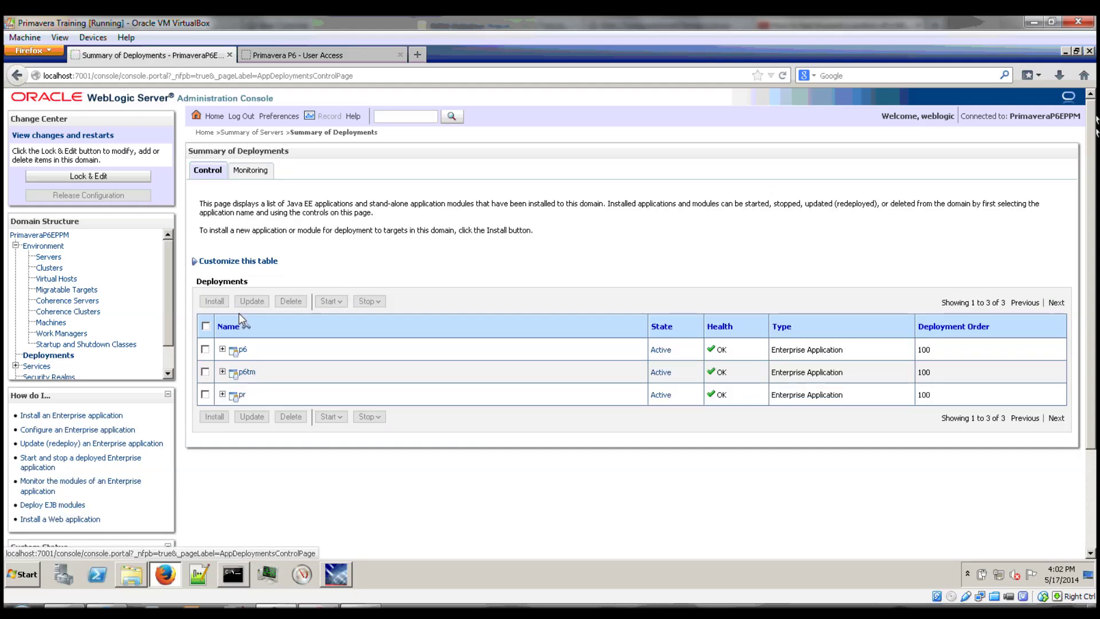
{"action": "left_click", "coordinate": [249, 373]}
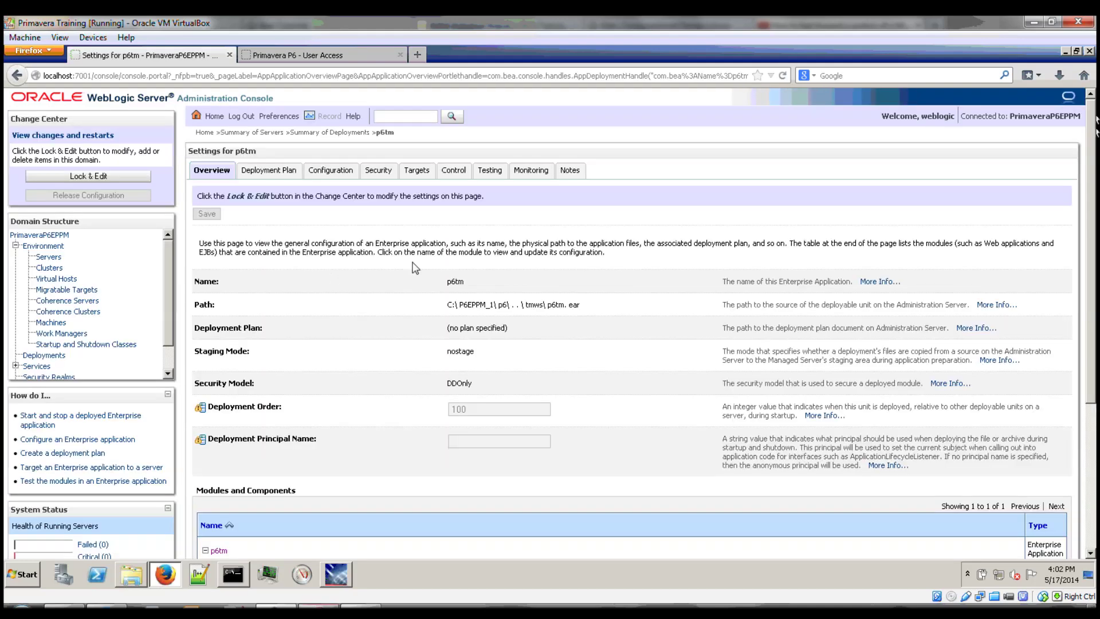
{"action": "left_click", "coordinate": [488, 170]}
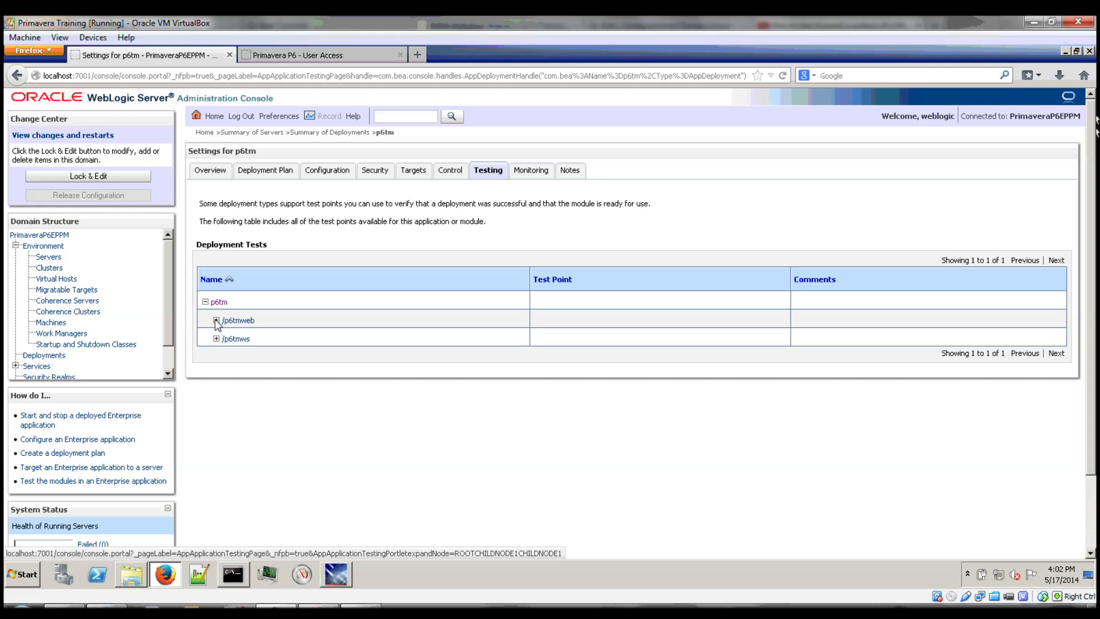
{"action": "left_click", "coordinate": [216, 321]}
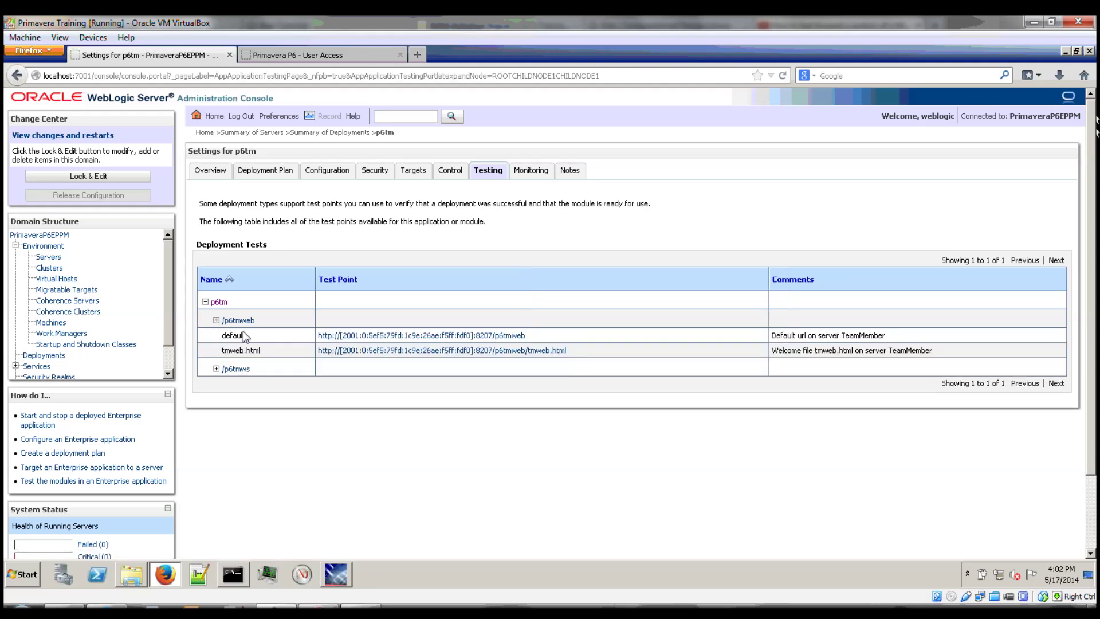
{"action": "middle_click", "coordinate": [471, 338]}
{"action": "left_click", "coordinate": [329, 56]}
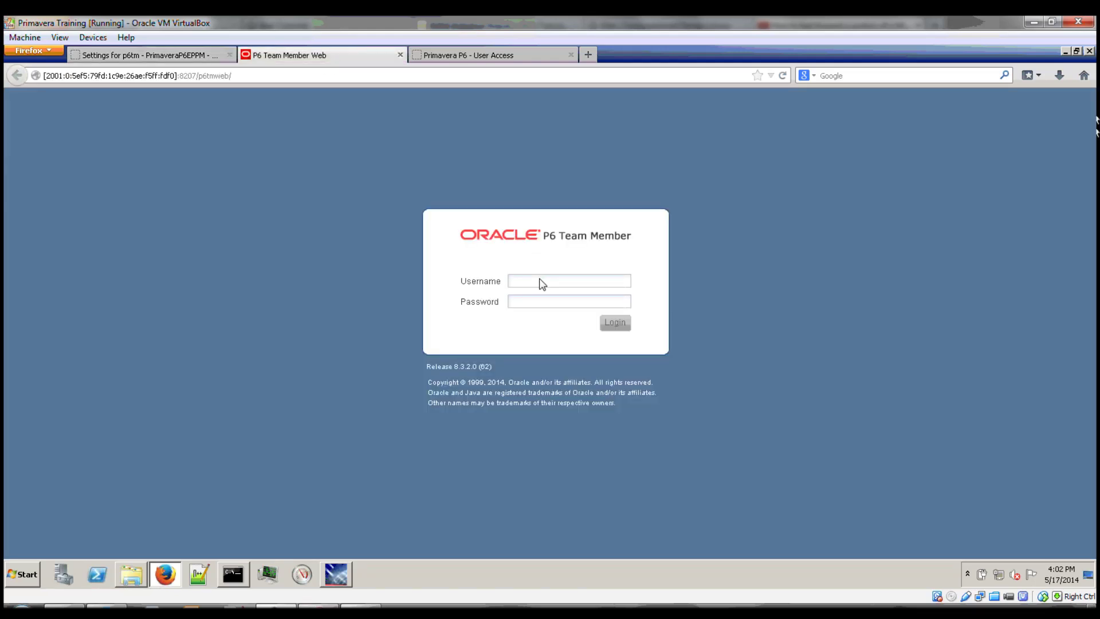
Sign in to Team Member Web with the admin credentials, then close the Team Member and User Access tabs.
{"action": "type", "text": "adminadmin"}
{"action": "key", "text": "Return"}
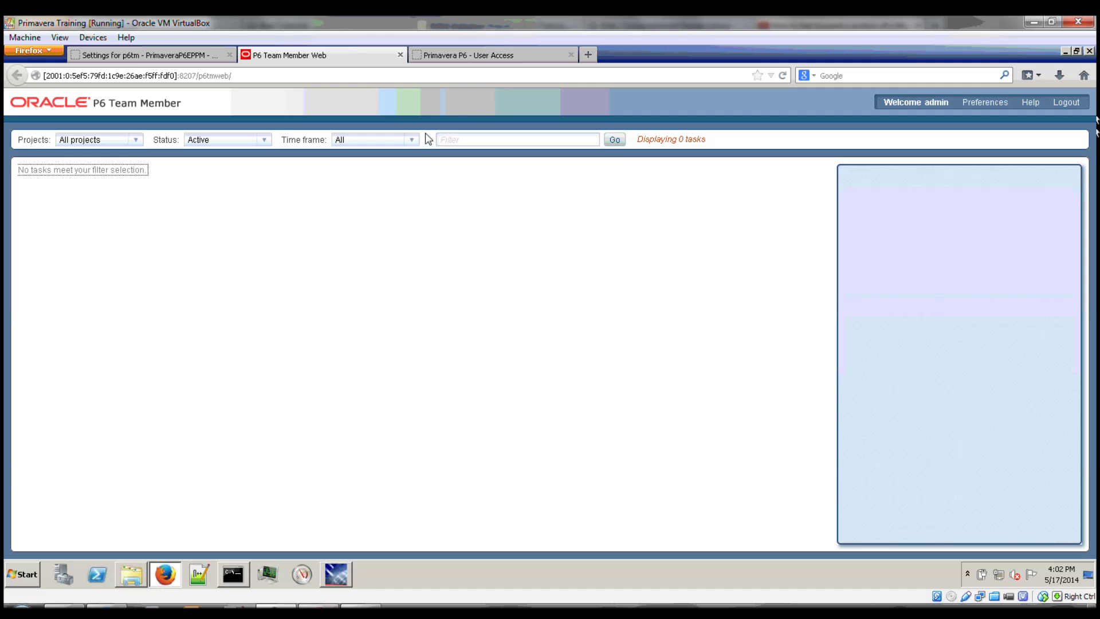
{"action": "middle_click", "coordinate": [361, 56]}
{"action": "middle_click", "coordinate": [357, 53]}
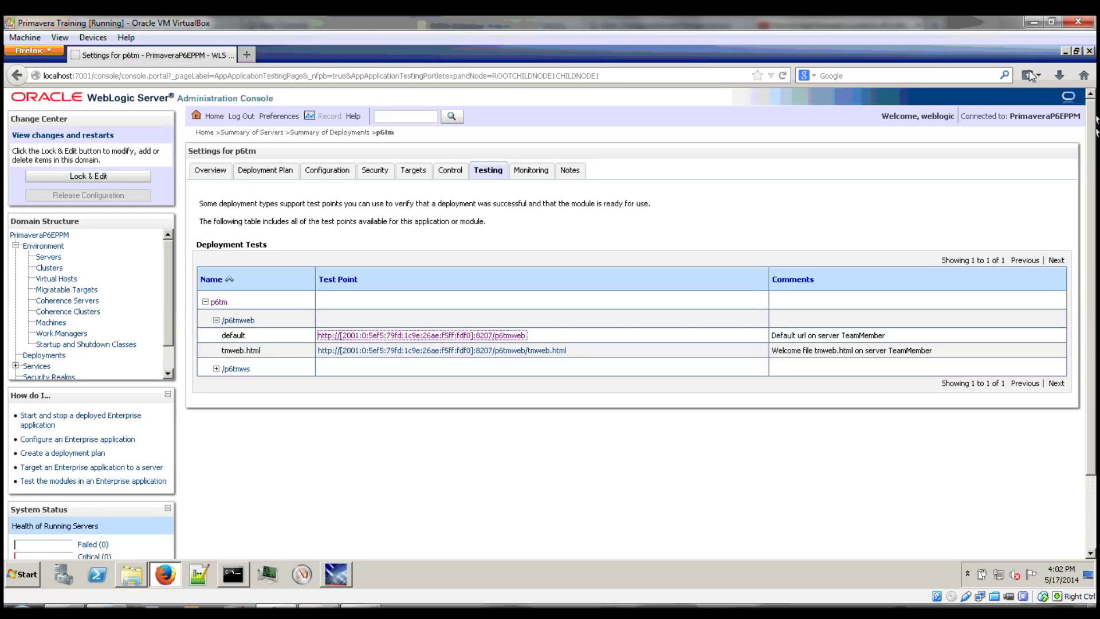
Close Firefox and exit the finished Oracle installer.
{"action": "left_click", "coordinate": [1089, 51]}
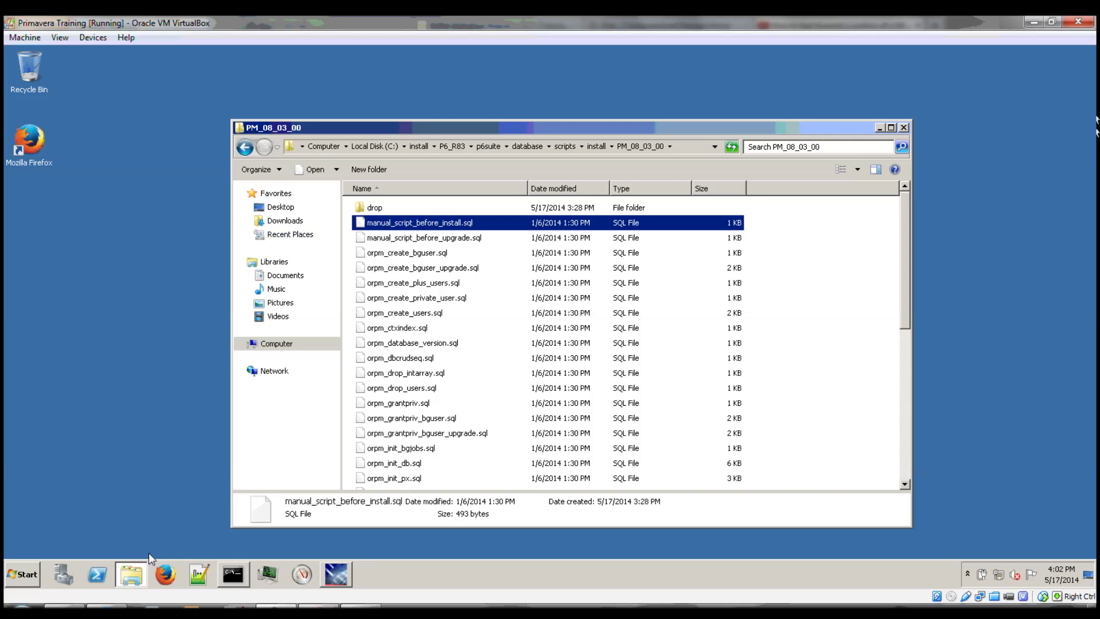
{"action": "left_click", "coordinate": [28, 574]}
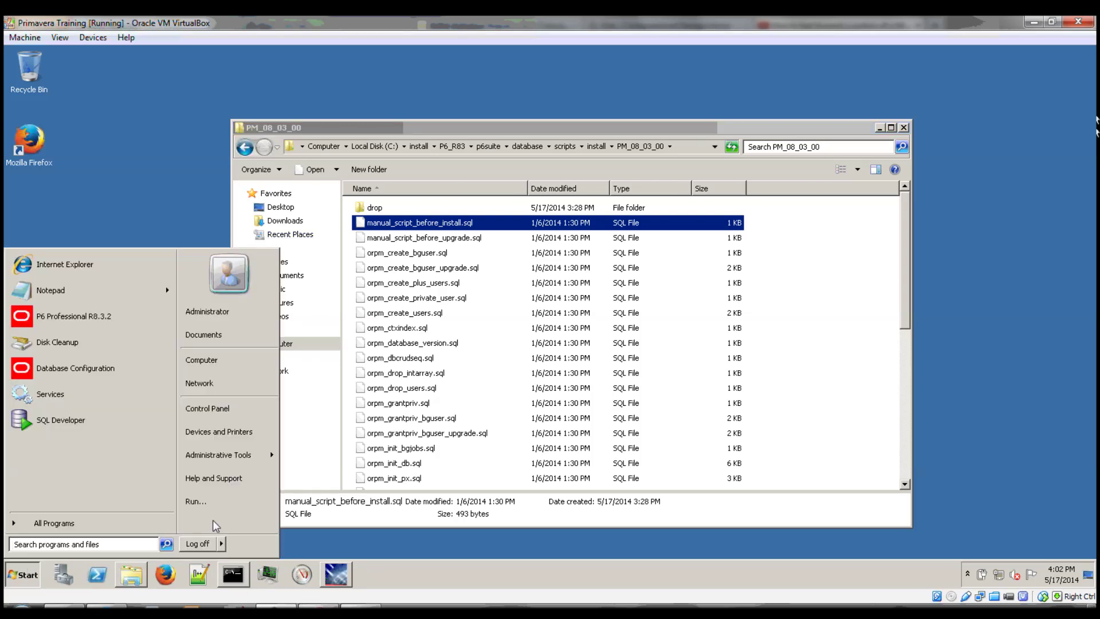
{"action": "left_click", "coordinate": [903, 127]}
{"action": "left_click", "coordinate": [737, 472]}
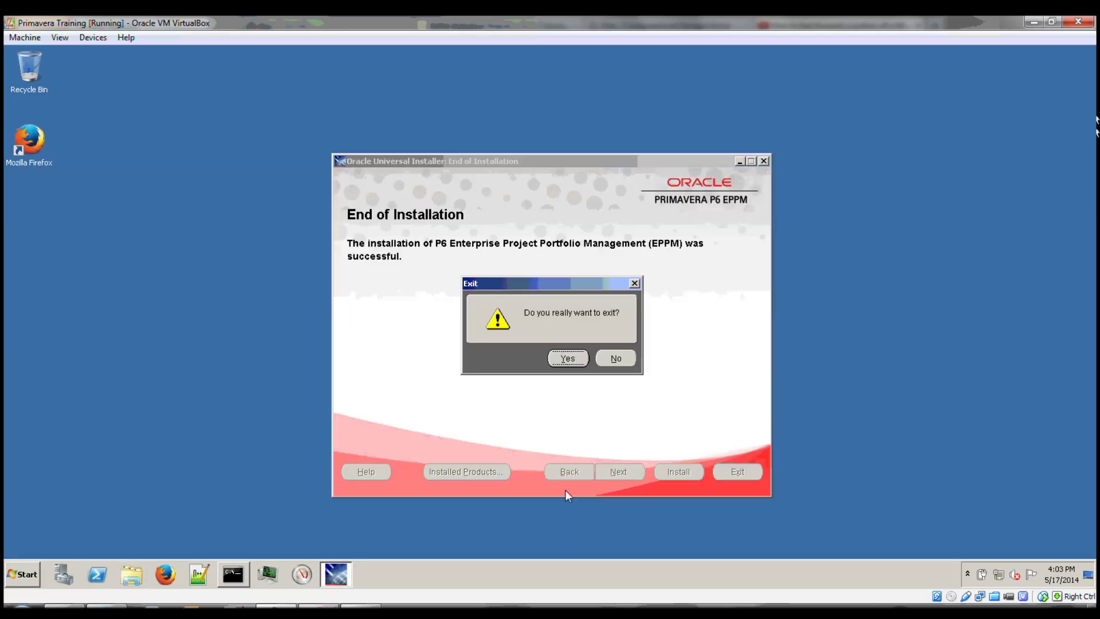
{"action": "left_click", "coordinate": [571, 356]}
Browse from Computer to the C:\P6EPPM_1\scripts folder.
{"action": "left_click", "coordinate": [35, 576]}
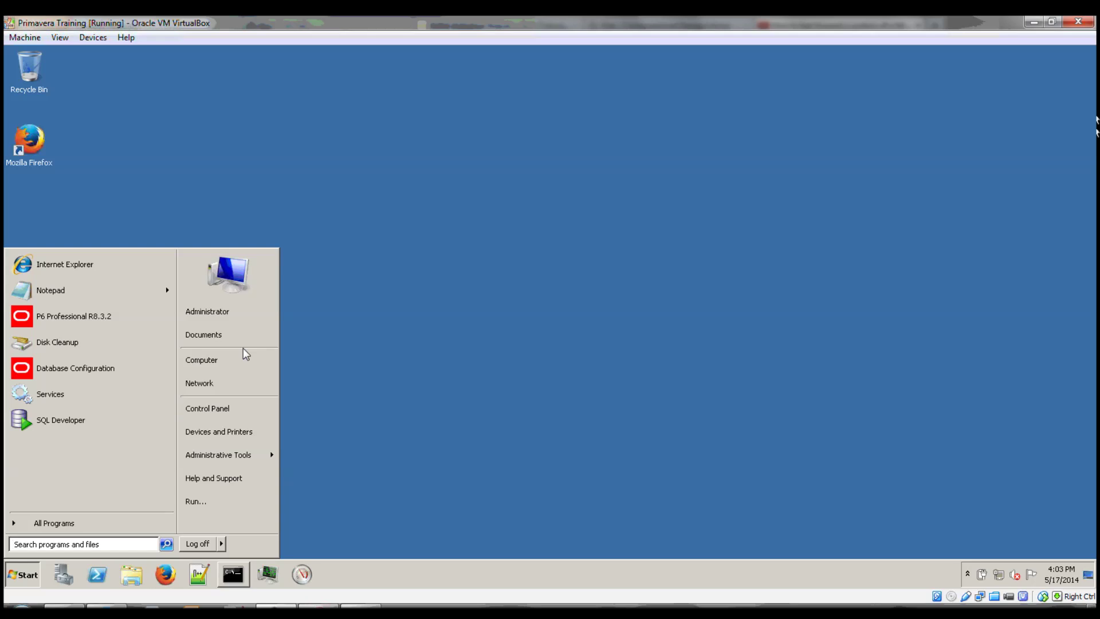
{"action": "left_click", "coordinate": [205, 362]}
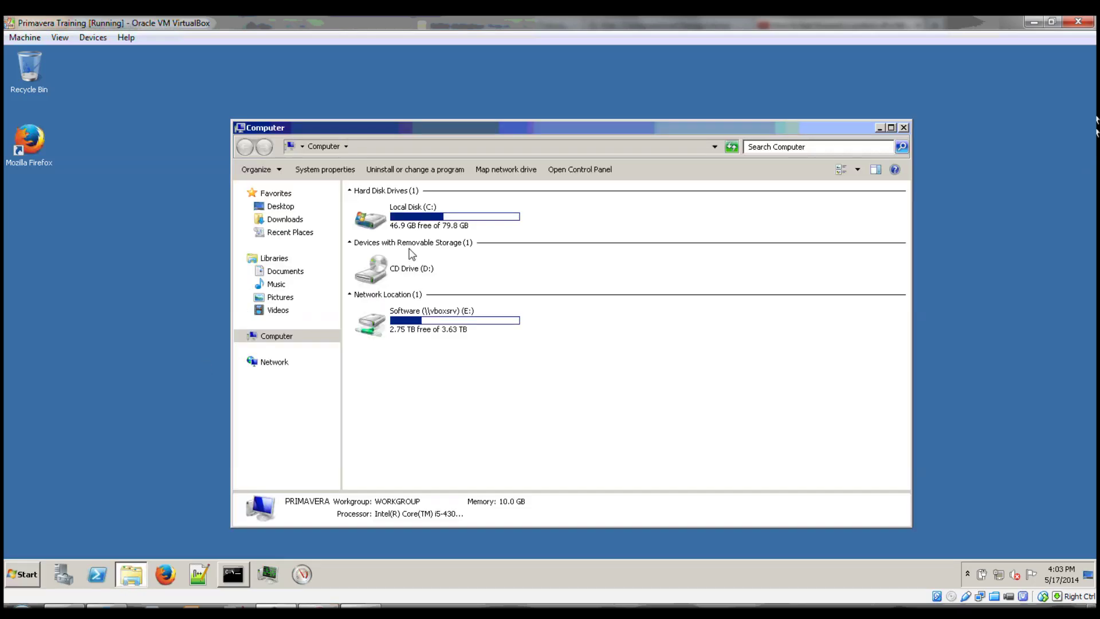
{"action": "double_click", "coordinate": [412, 210]}
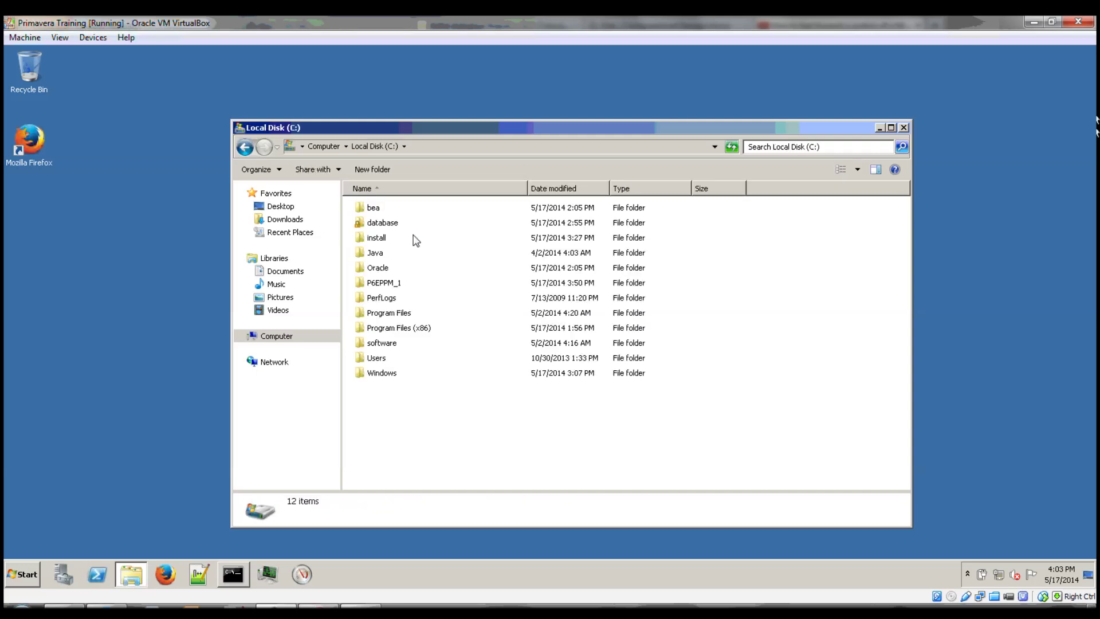
{"action": "mouse_move", "coordinate": [391, 288]}
{"action": "double_click", "coordinate": [390, 285]}
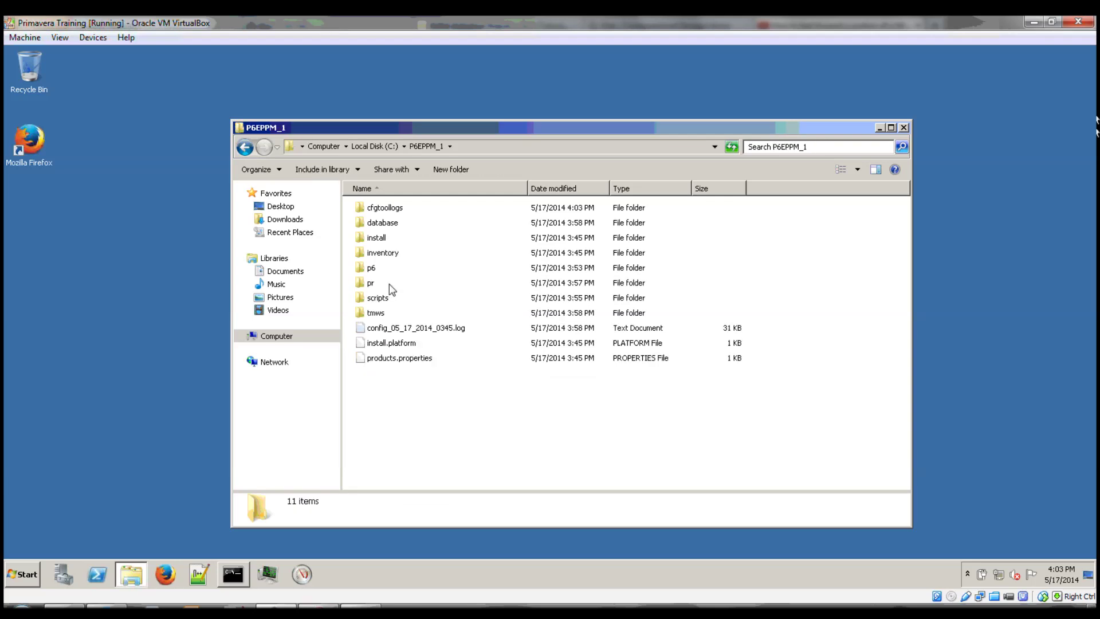
{"action": "left_click", "coordinate": [378, 299]}
{"action": "double_click", "coordinate": [377, 298]}
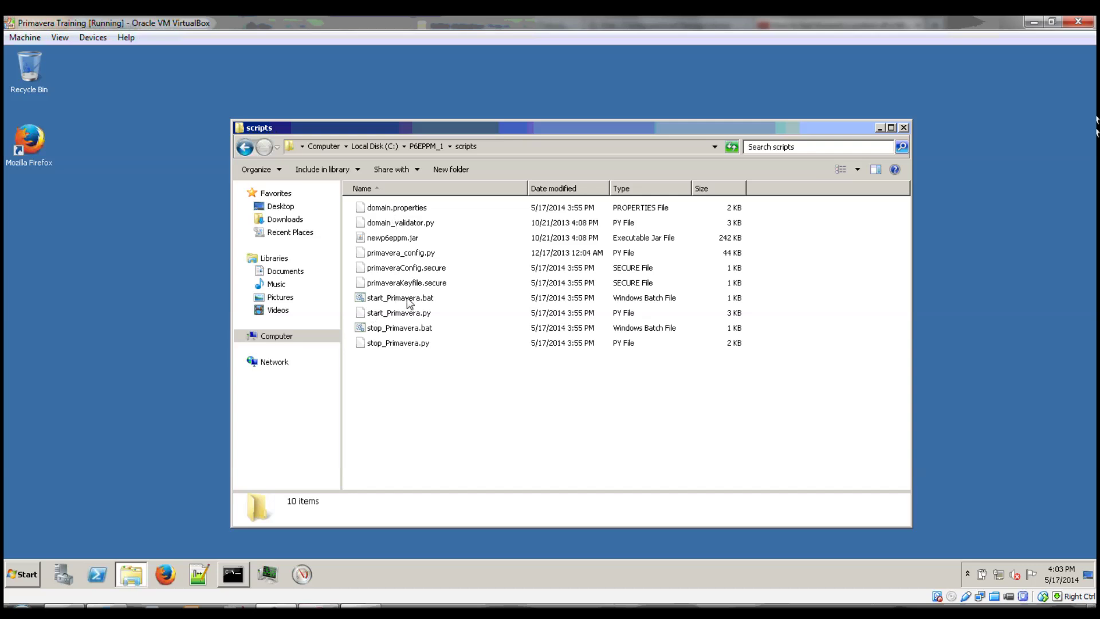
Browse to C:\Oracle\Middleware\wlserver_10.3\server\bin and run installNodeMgrSvc.cmd.
{"action": "left_click", "coordinate": [383, 147]}
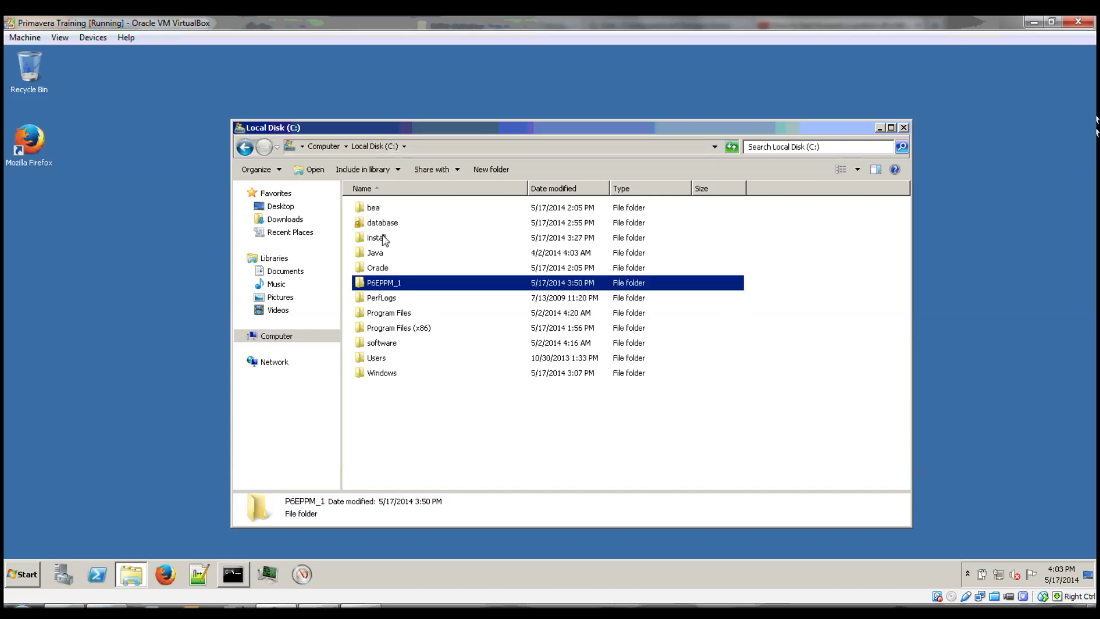
{"action": "double_click", "coordinate": [382, 269]}
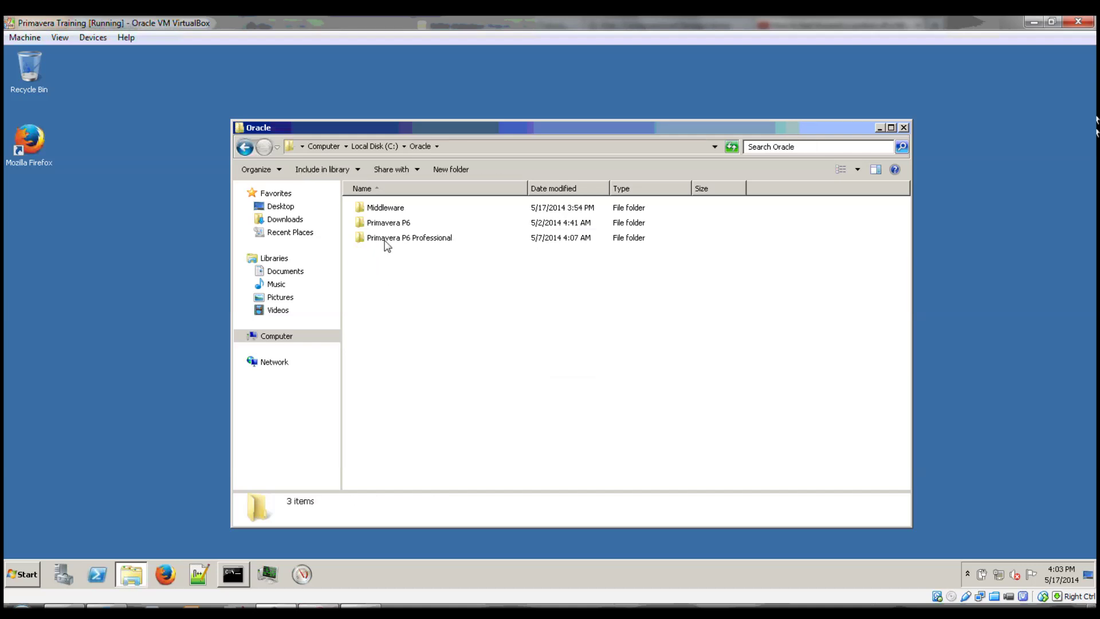
{"action": "double_click", "coordinate": [385, 208]}
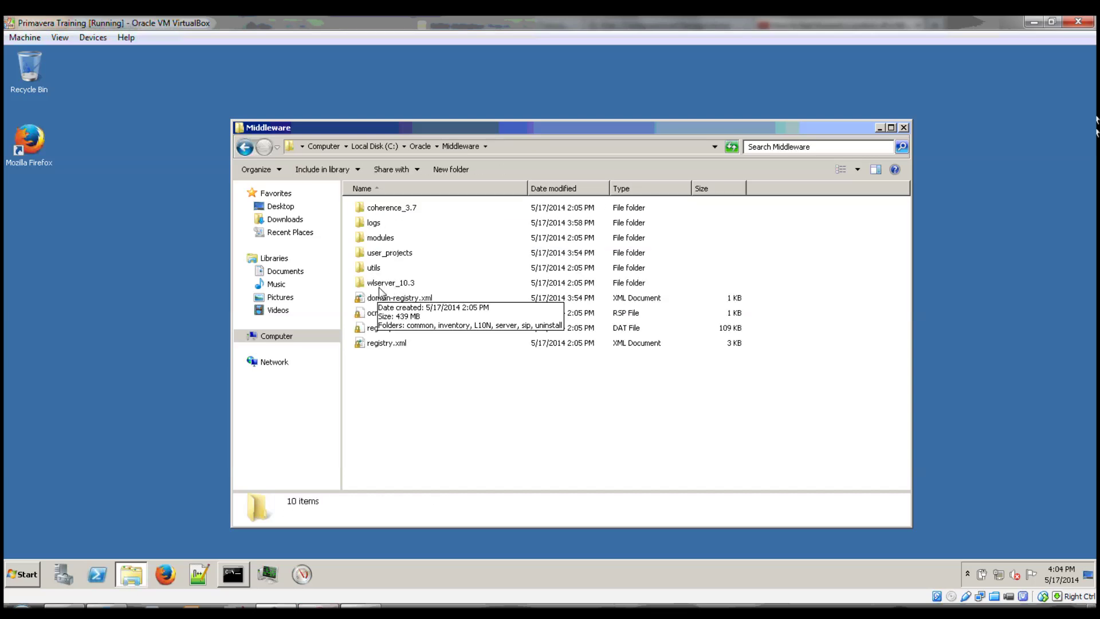
{"action": "double_click", "coordinate": [380, 286]}
{"action": "double_click", "coordinate": [379, 254]}
{"action": "double_click", "coordinate": [374, 223]}
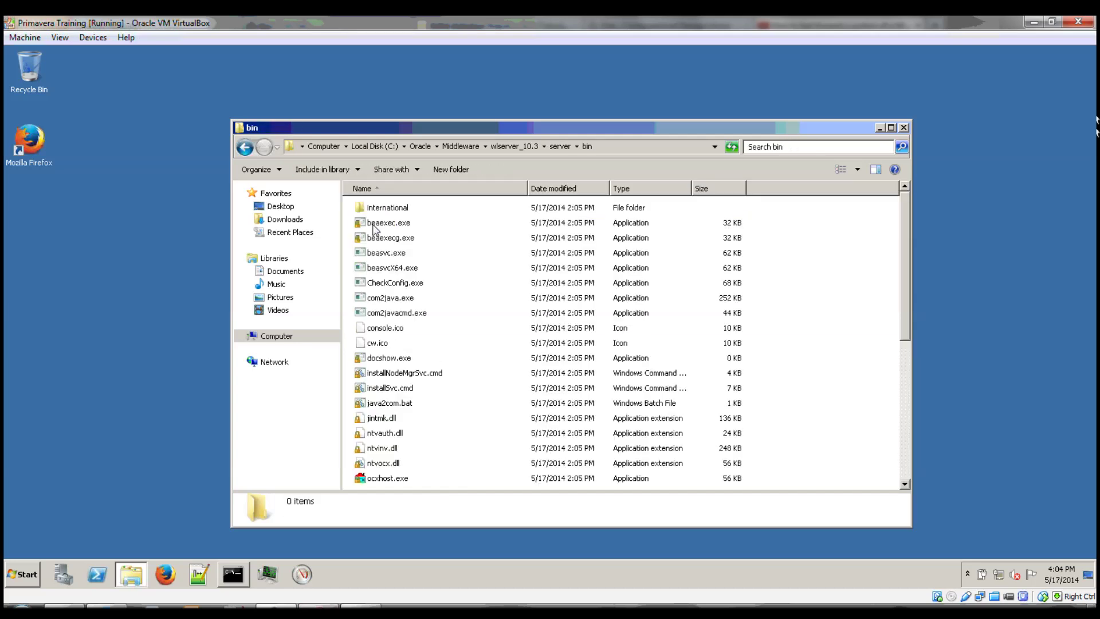
{"action": "scroll", "coordinate": [402, 358], "scroll_direction": "down", "scroll_amount": 1}
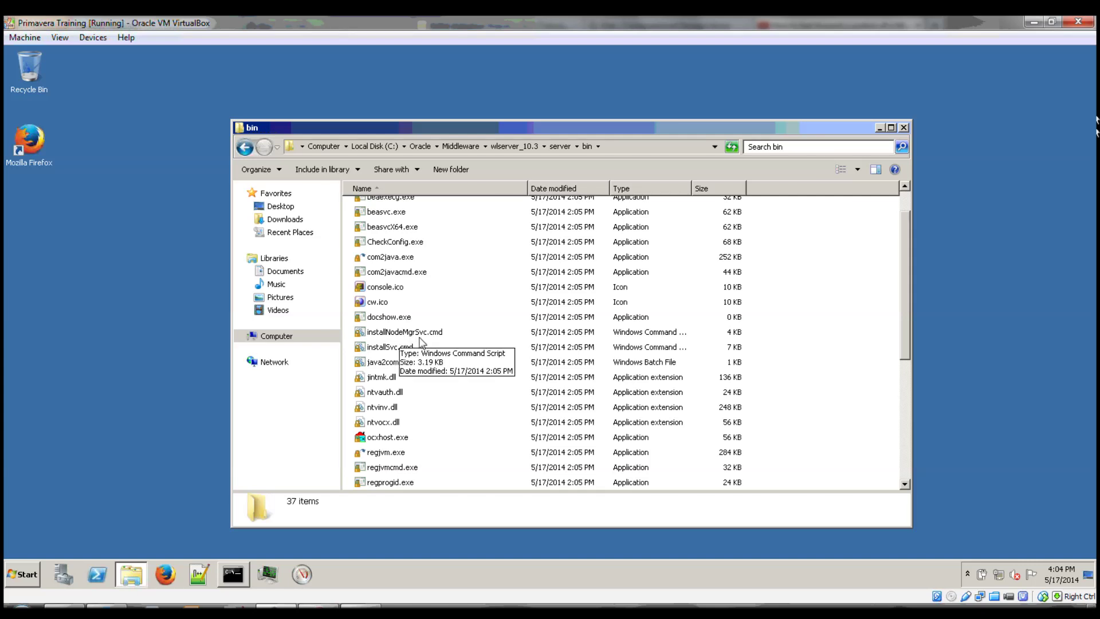
{"action": "left_click", "coordinate": [418, 338]}
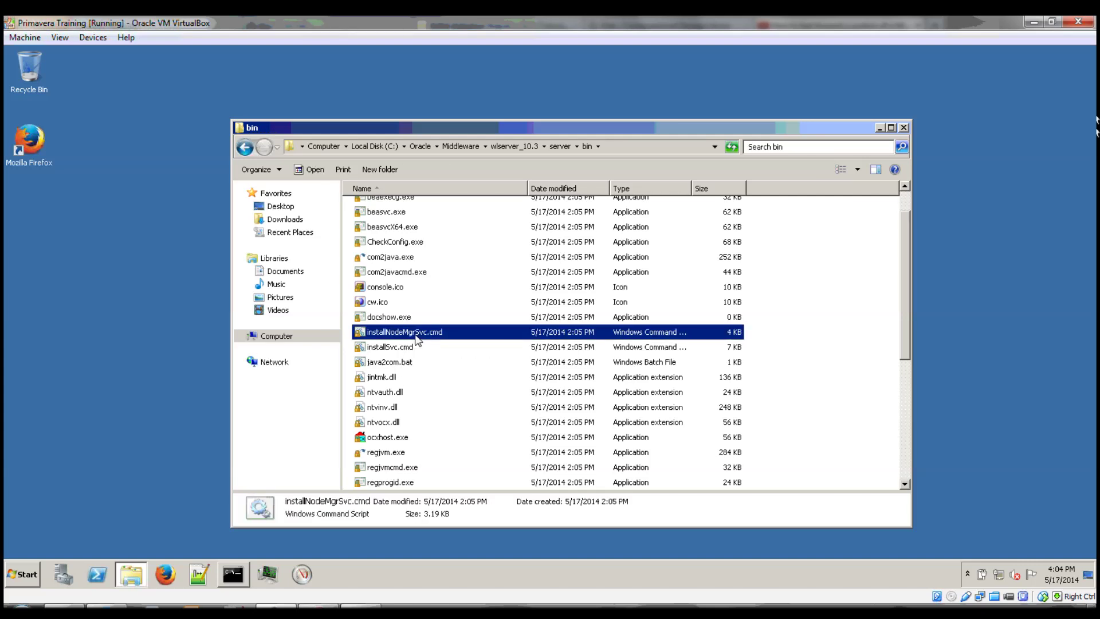
{"action": "double_click", "coordinate": [418, 338]}
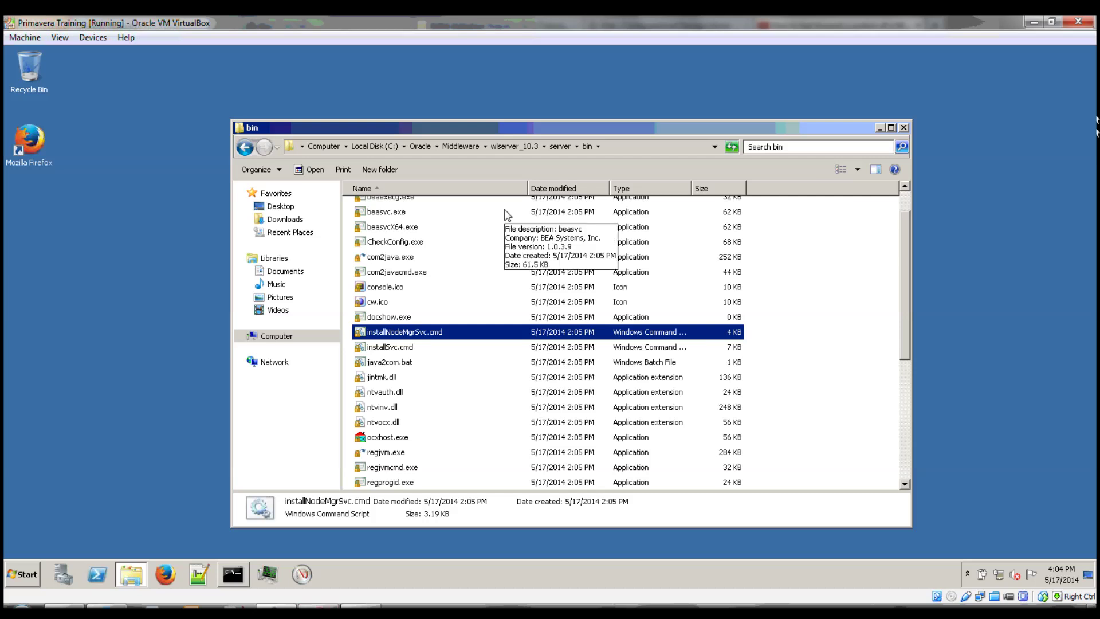
Return to C:\P6EPPM_1\scripts and run stop_Primavera.bat to shut down the Primavera servers.
{"action": "left_click", "coordinate": [376, 146]}
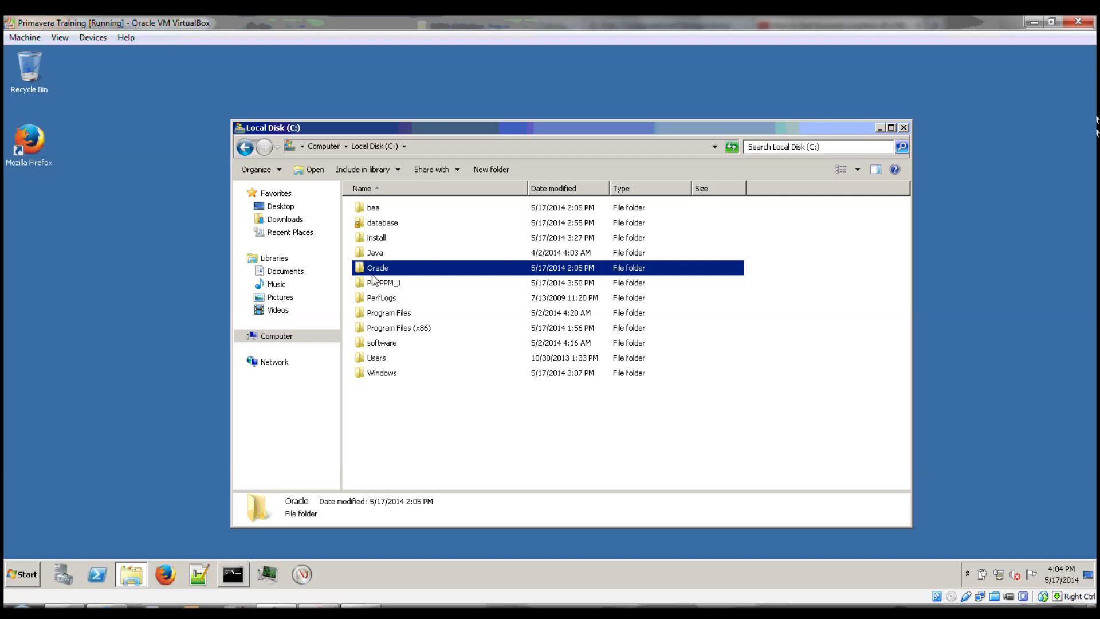
{"action": "double_click", "coordinate": [391, 285]}
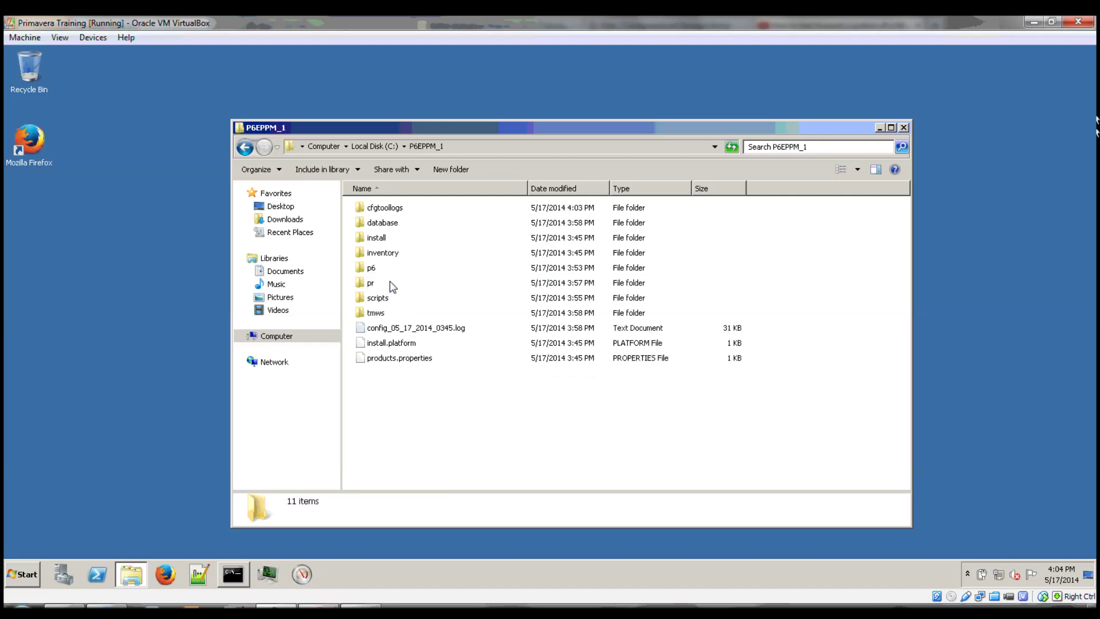
{"action": "double_click", "coordinate": [378, 298]}
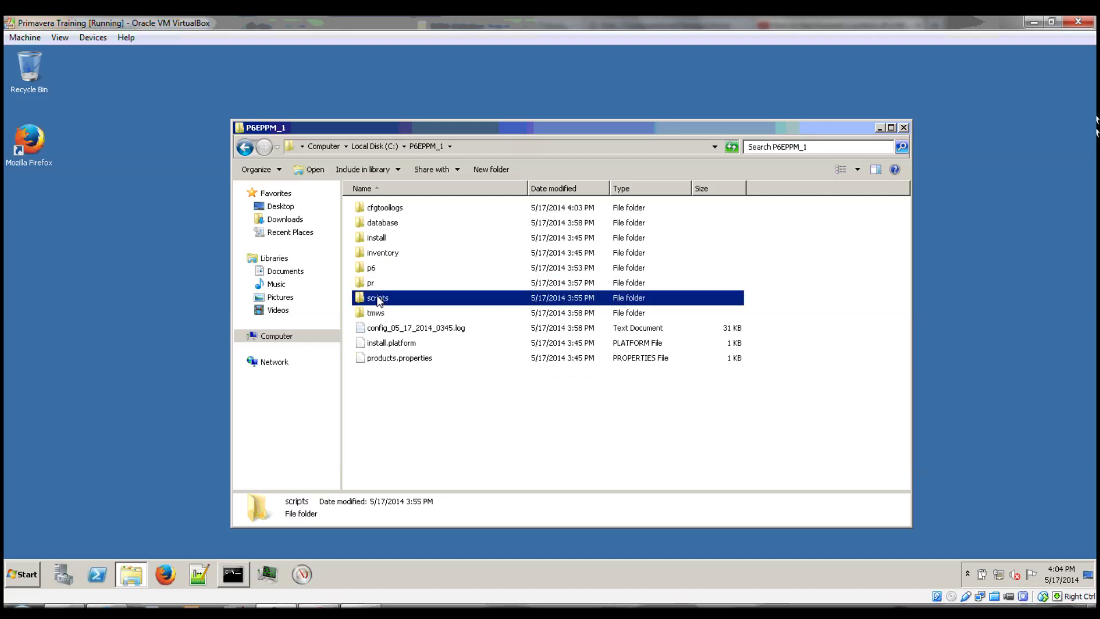
{"action": "double_click", "coordinate": [396, 330]}
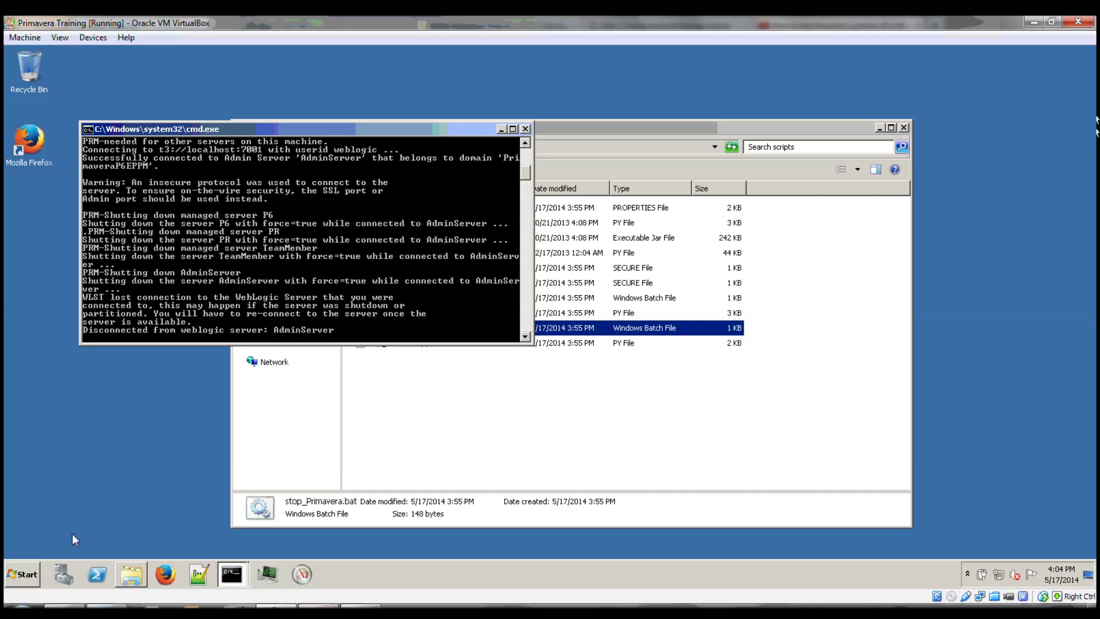
Launch Resource Monitor via resmon, select the java.exe listener on port 5556, and view the Node Manager console.
{"action": "left_click", "coordinate": [30, 573]}
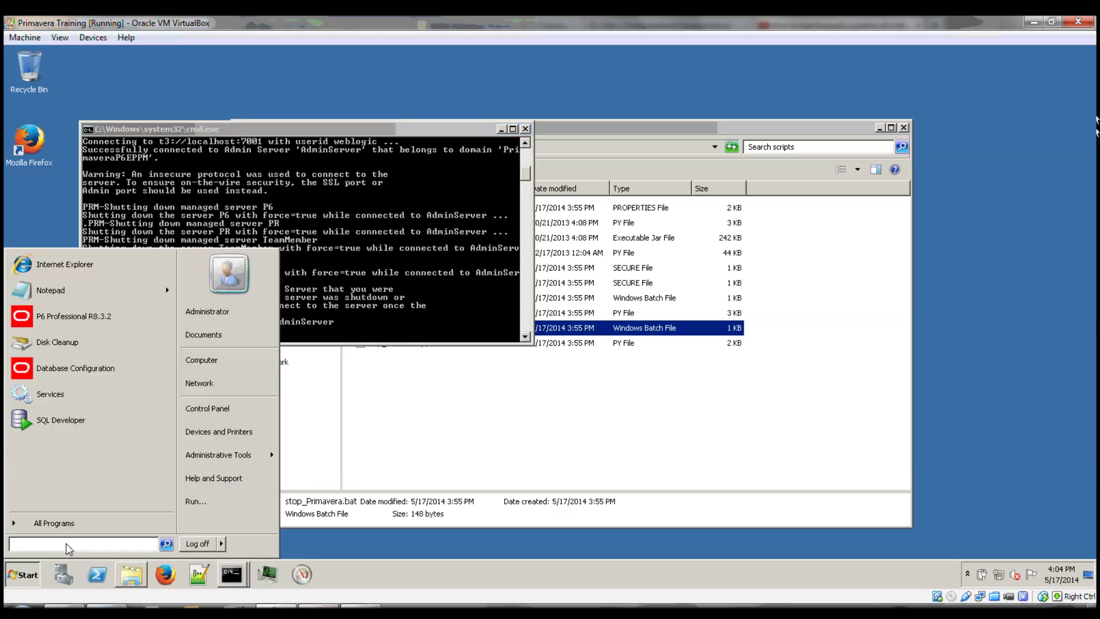
{"action": "type", "text": "resmon"}
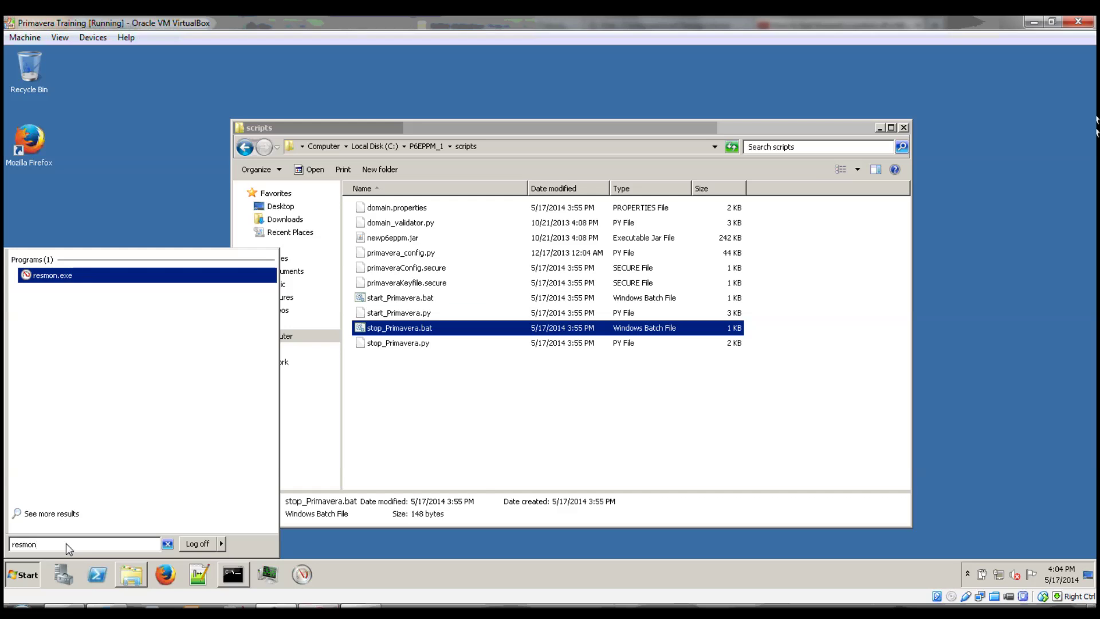
{"action": "key", "text": "Return"}
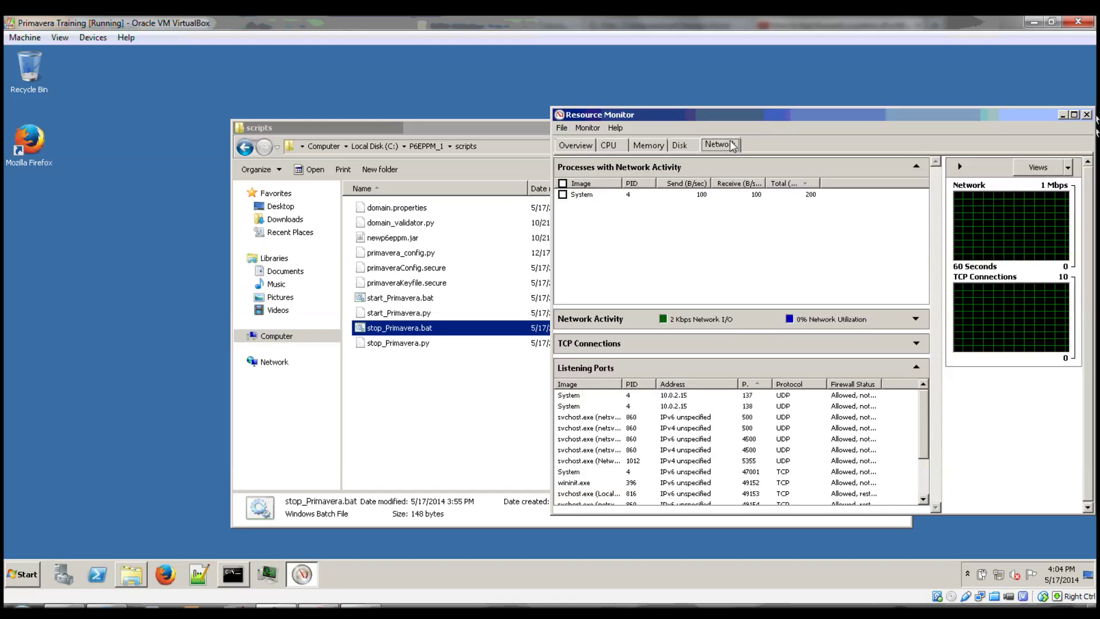
{"action": "scroll", "coordinate": [711, 434], "scroll_direction": "down", "scroll_amount": 5}
{"action": "scroll", "coordinate": [709, 435], "scroll_direction": "up", "scroll_amount": 2}
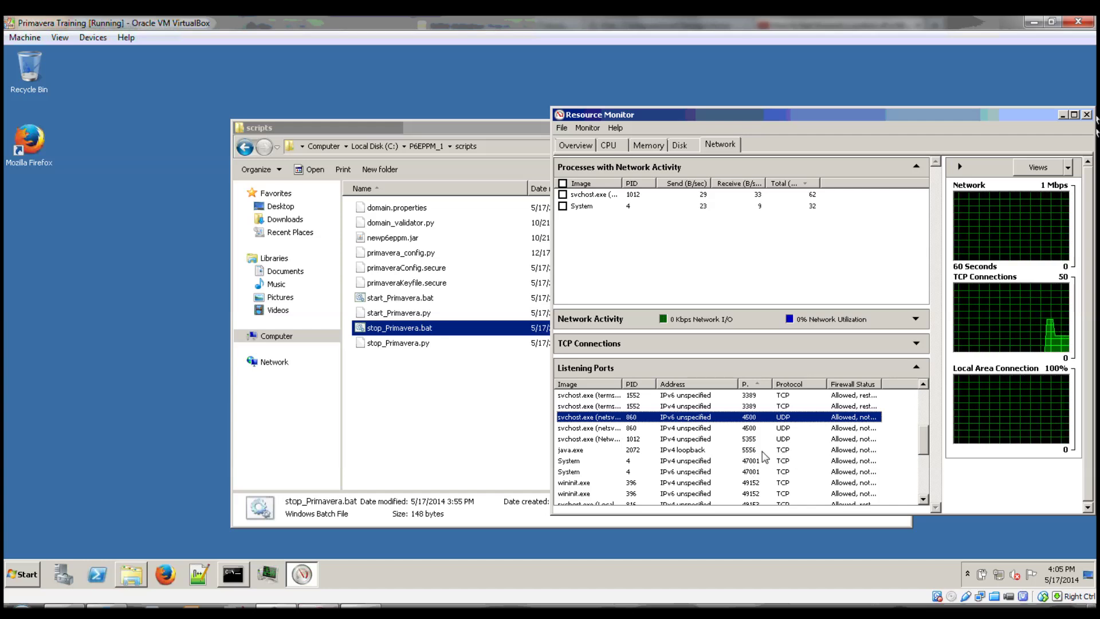
{"action": "left_click", "coordinate": [617, 453]}
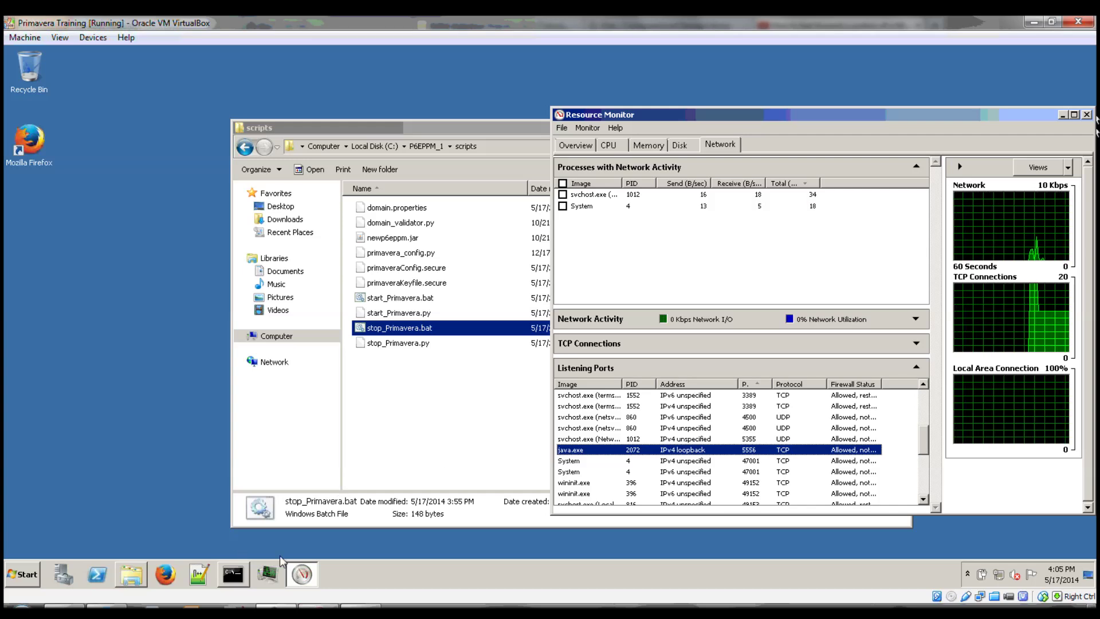
{"action": "left_click", "coordinate": [242, 582]}
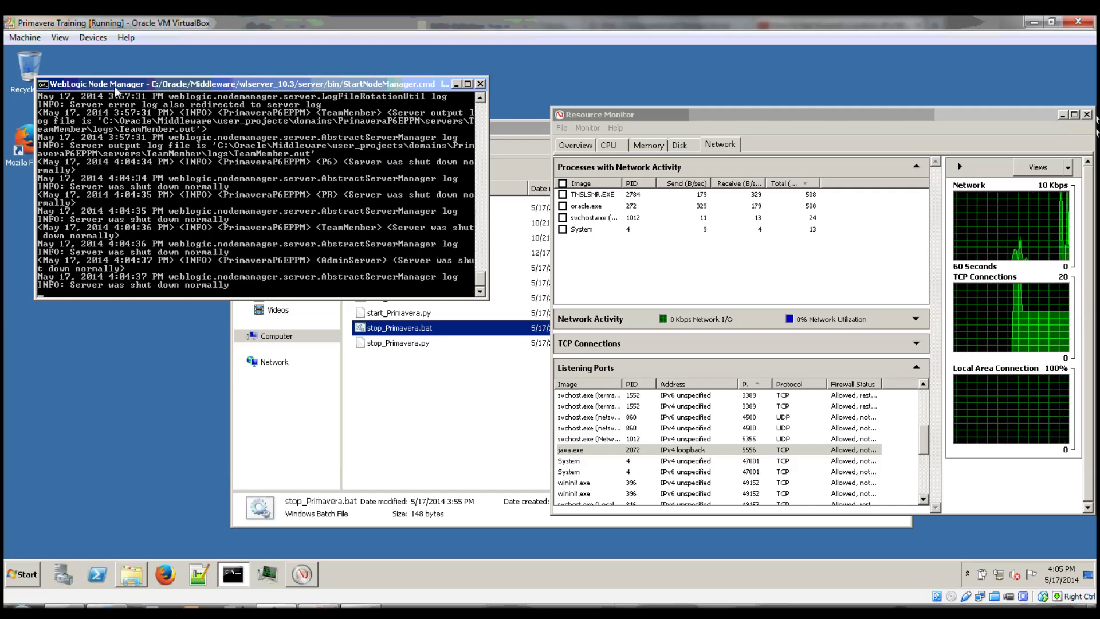
Close the Node Manager console and open Services, jumping to the services starting with O.
{"action": "left_click", "coordinate": [481, 84]}
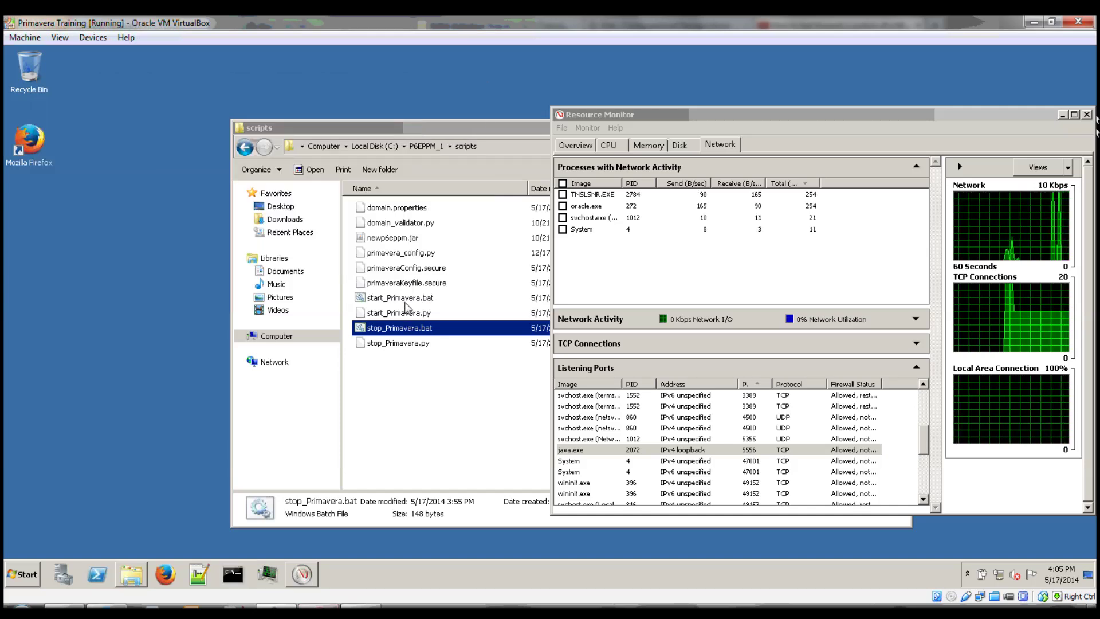
{"action": "left_click", "coordinate": [614, 473]}
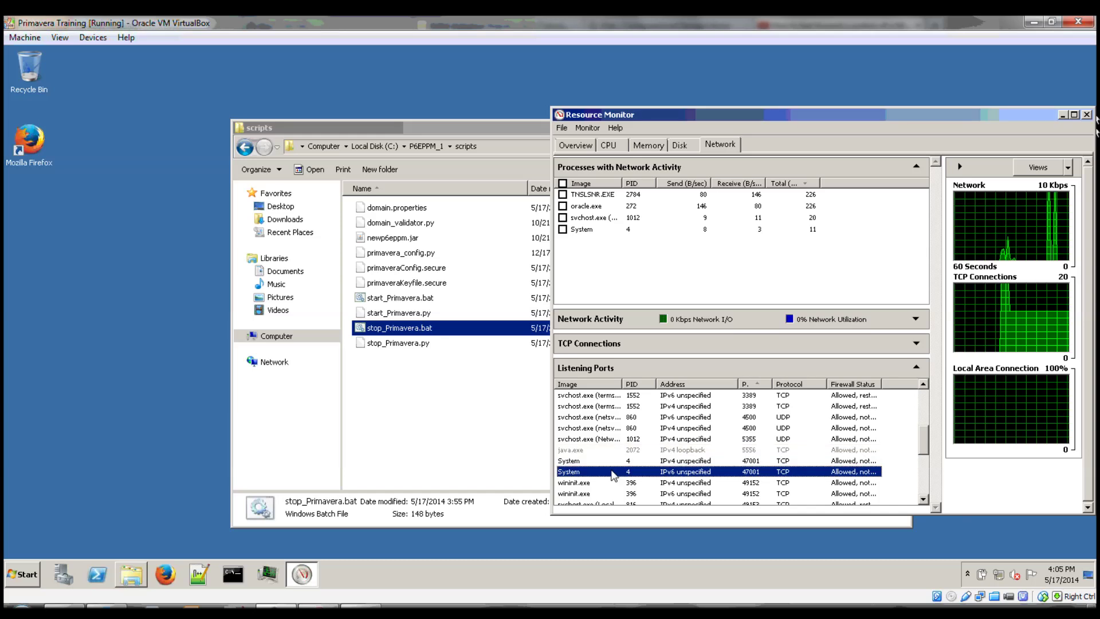
{"action": "left_click", "coordinate": [26, 573]}
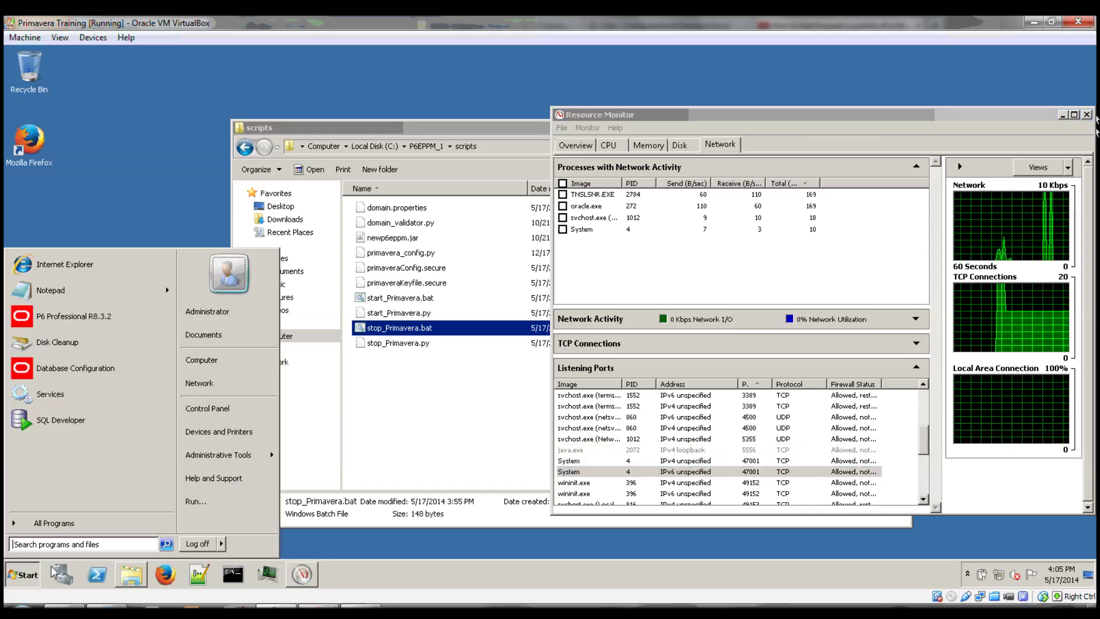
{"action": "mouse_move", "coordinate": [269, 454]}
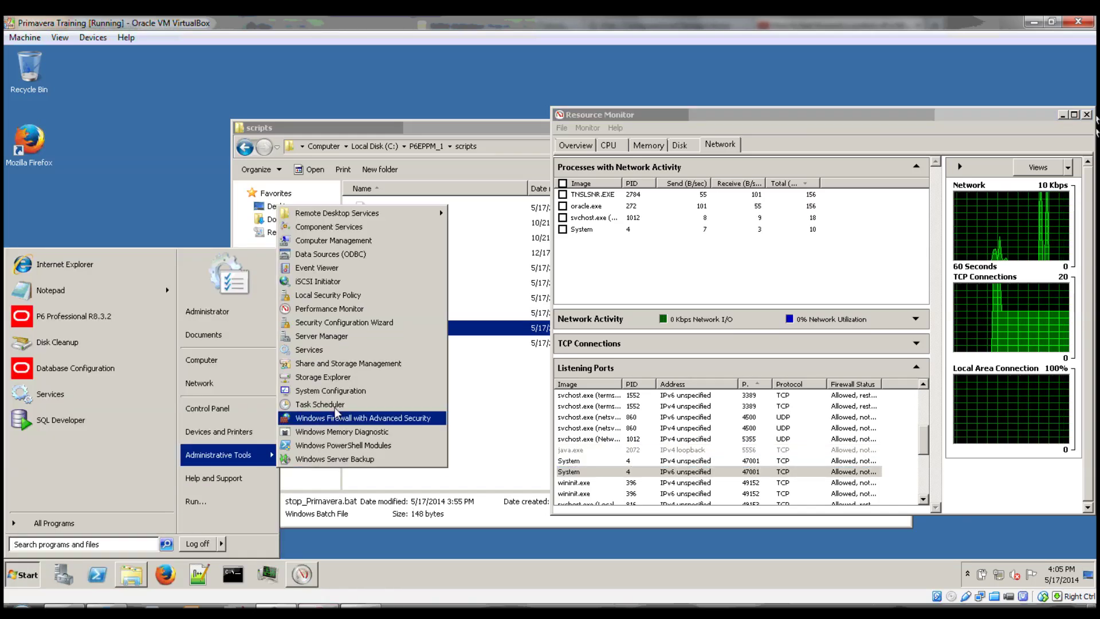
{"action": "left_click", "coordinate": [342, 354]}
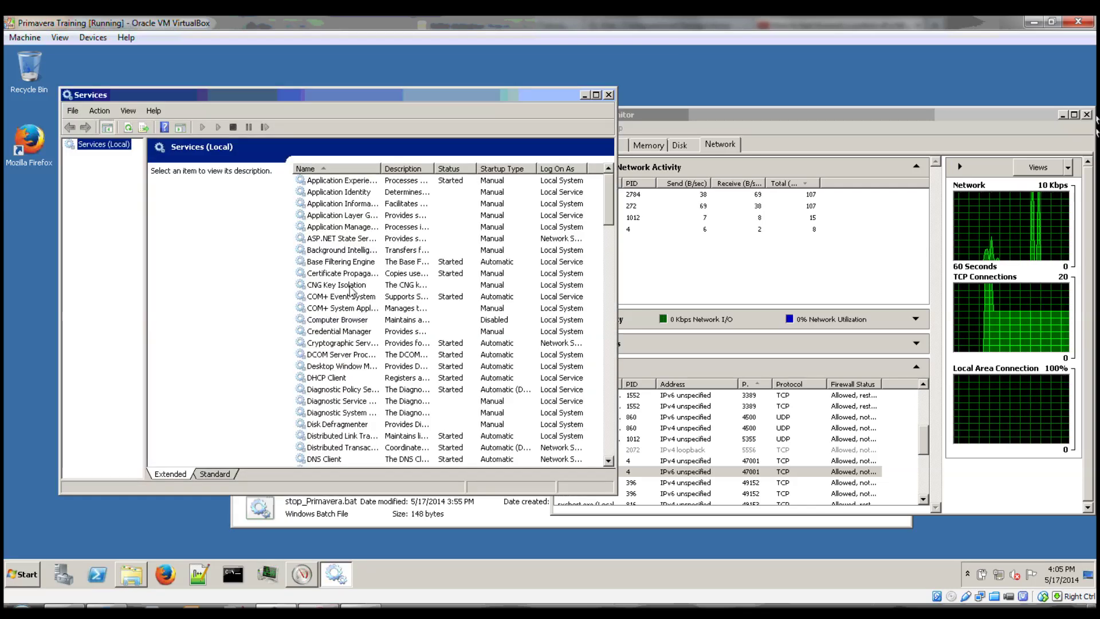
{"action": "left_click", "coordinate": [347, 276]}
{"action": "key", "text": "o"}
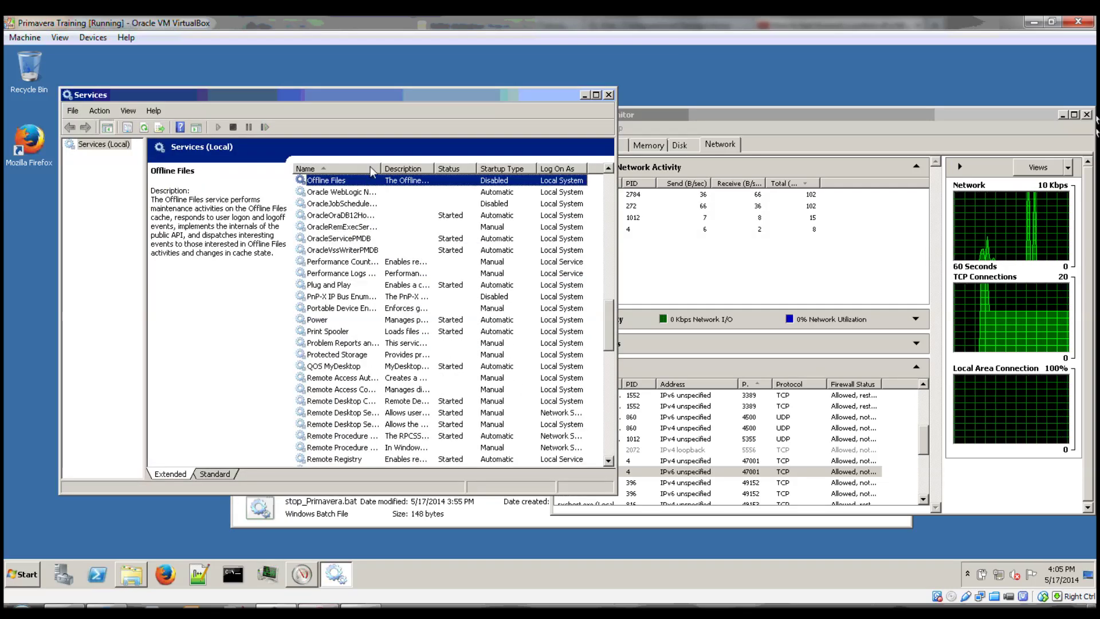
{"action": "double_click", "coordinate": [381, 169]}
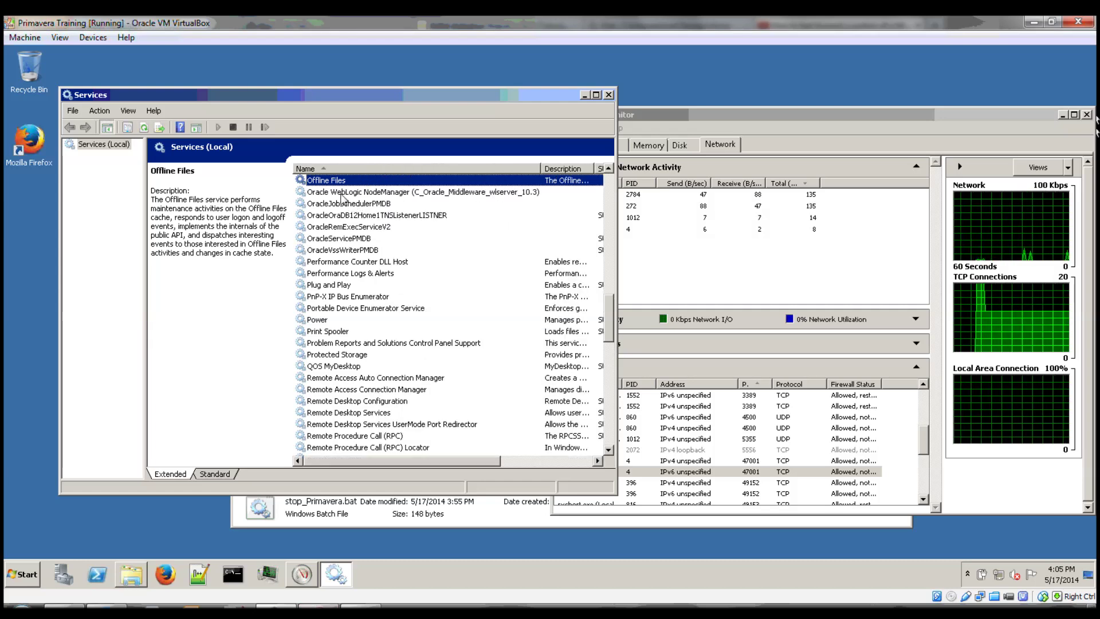
Start the Oracle WebLogic NodeManager service, confirm beasvc.exe listens on port 5556, and close Services.
{"action": "left_click", "coordinate": [338, 195]}
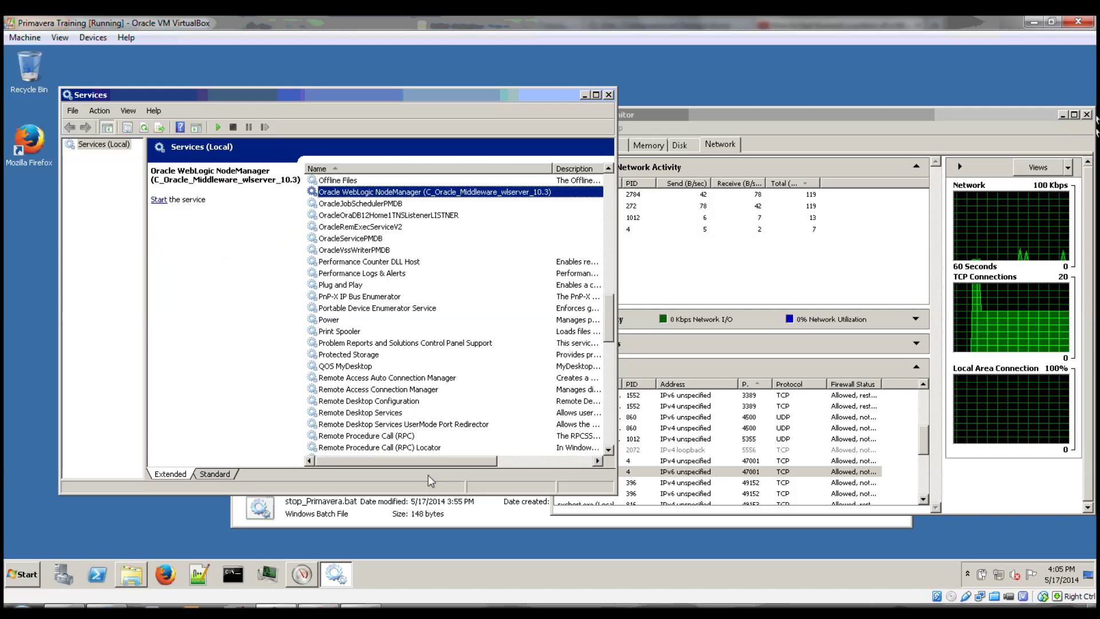
{"action": "mouse_move", "coordinate": [433, 463]}
{"action": "left_mouse_down"}
{"action": "mouse_move", "coordinate": [525, 463]}
{"action": "mouse_move", "coordinate": [441, 457]}
{"action": "left_mouse_up"}
{"action": "right_click", "coordinate": [442, 192]}
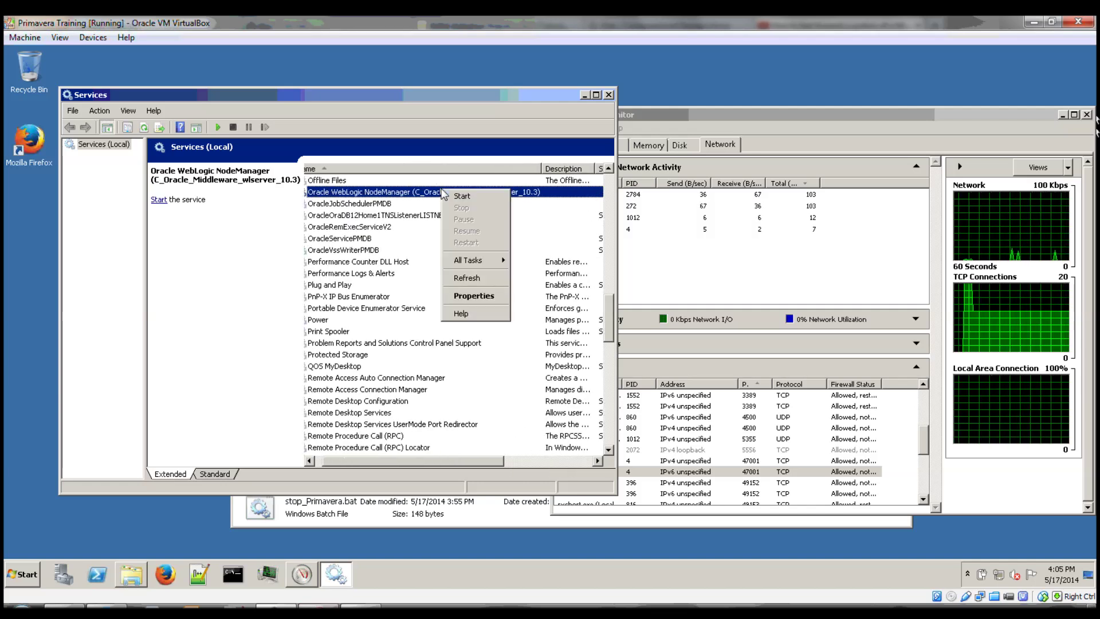
{"action": "left_click", "coordinate": [462, 196]}
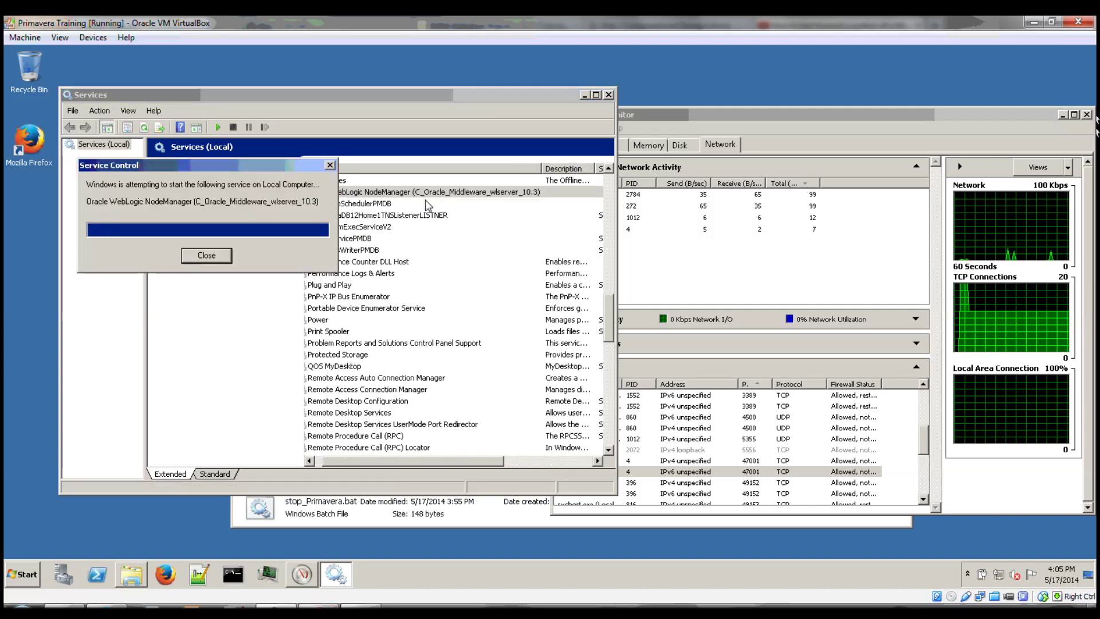
{"action": "left_click_drag", "start_coordinate": [482, 460], "coordinate": [540, 460]}
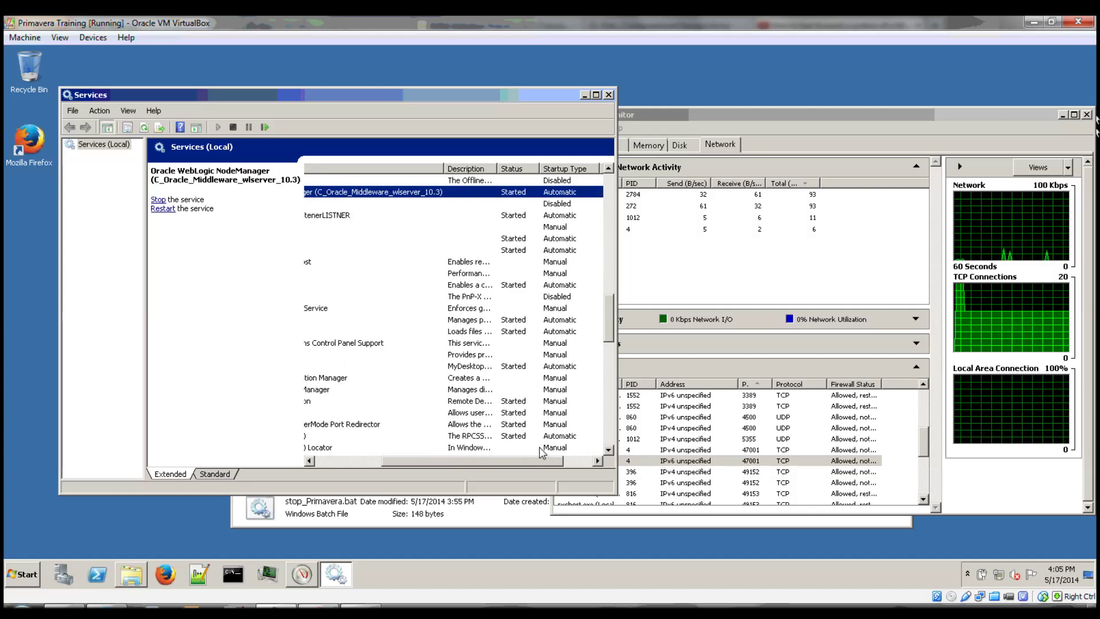
{"action": "left_click", "coordinate": [749, 450]}
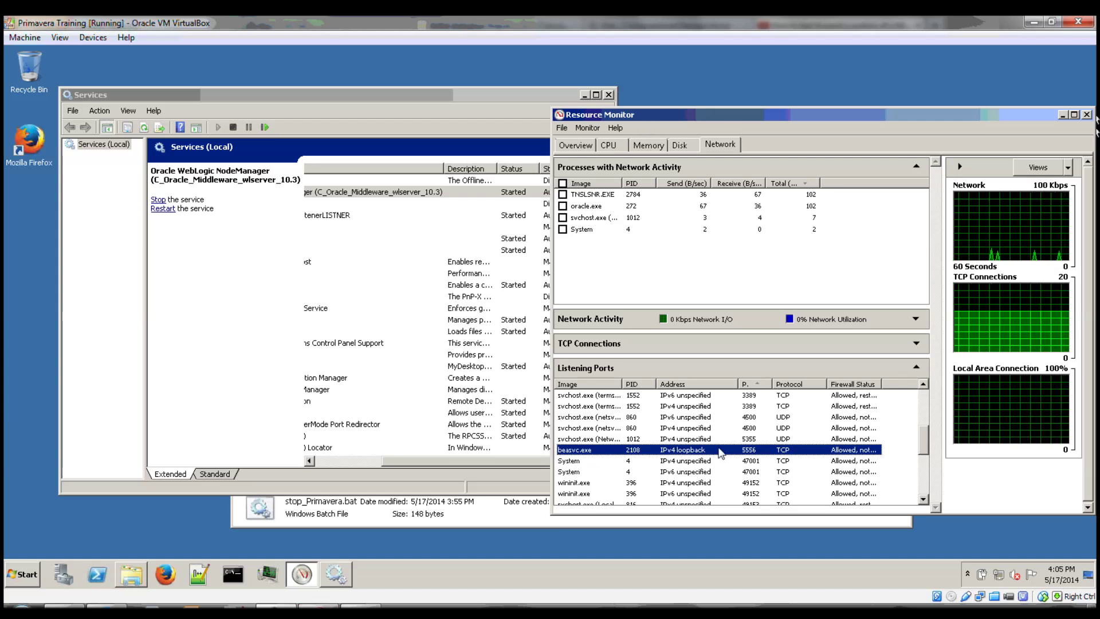
{"action": "left_click", "coordinate": [609, 95]}
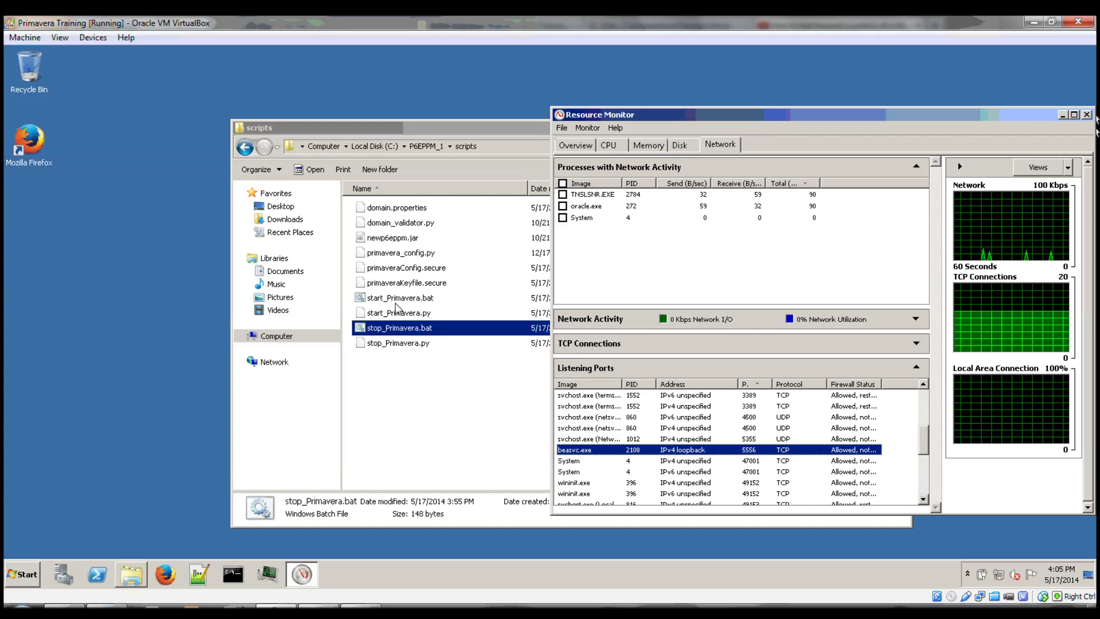
Run start_Primavera.bat from the scripts folder.
{"action": "left_click", "coordinate": [395, 299]}
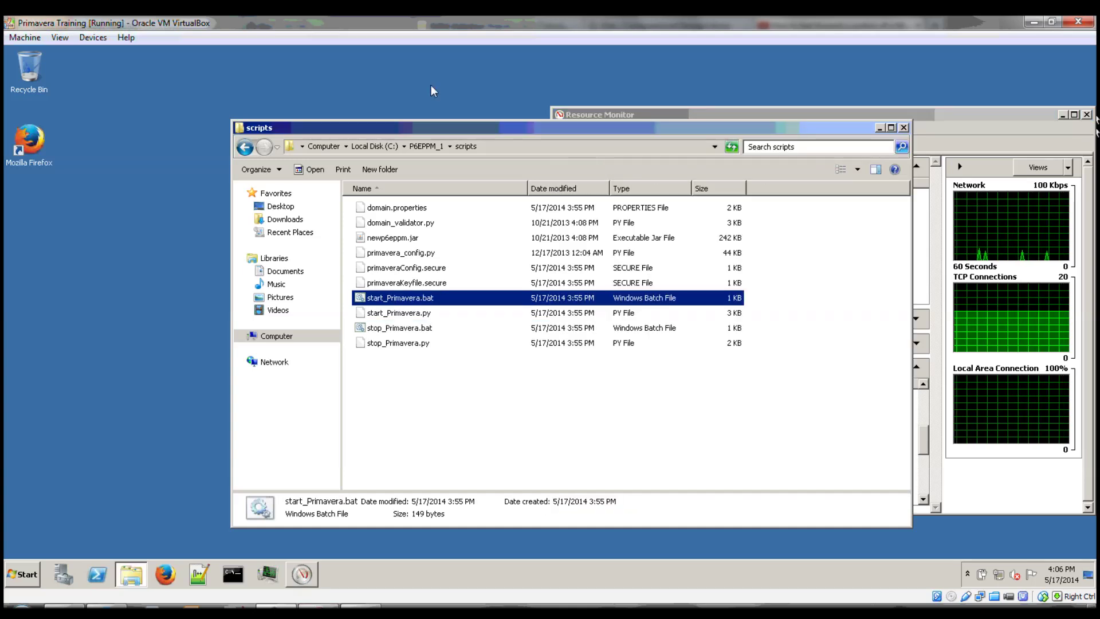
{"action": "left_click_drag", "start_coordinate": [449, 132], "coordinate": [294, 106]}
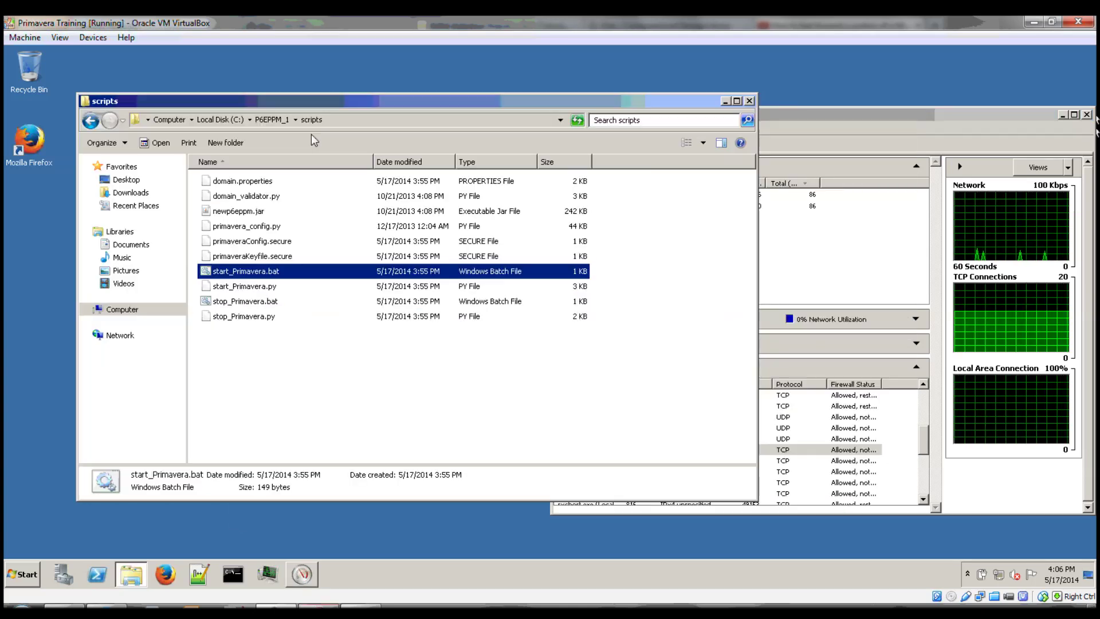
{"action": "double_click", "coordinate": [273, 272]}
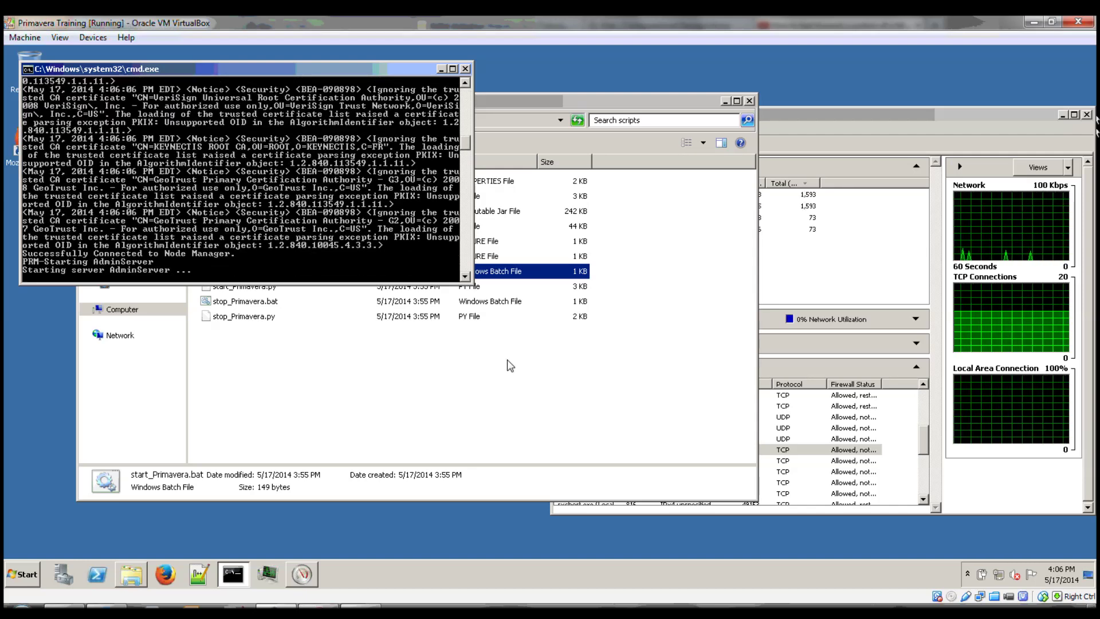
Check Resource Monitor's listening ports for the new java.exe listeners on port 7001.
{"action": "left_click", "coordinate": [813, 428]}
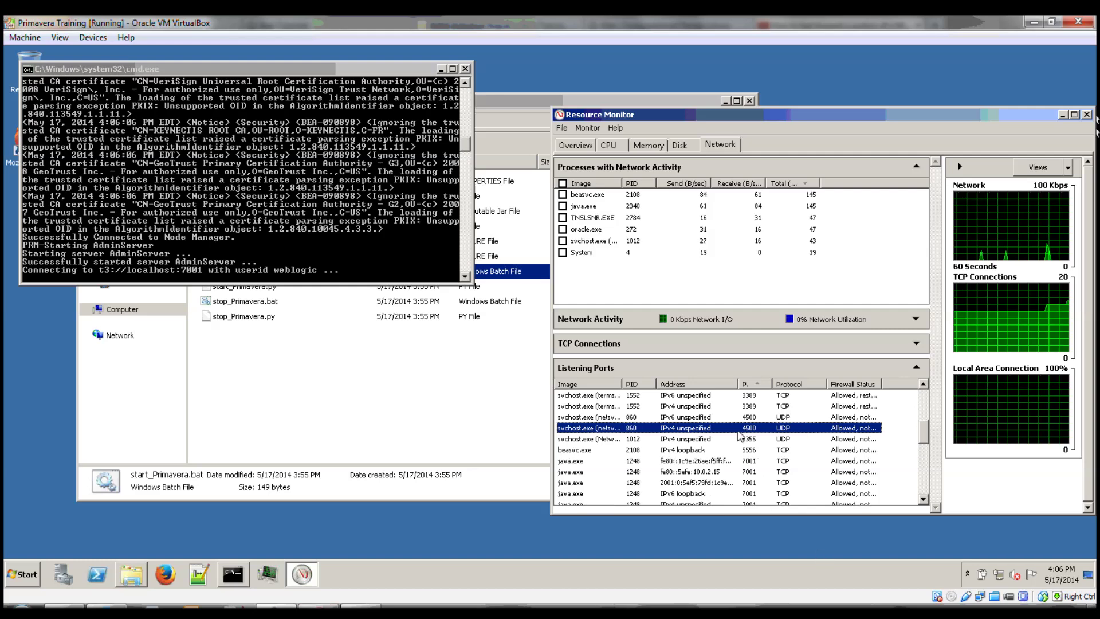
{"action": "left_click", "coordinate": [752, 471]}
{"action": "scroll", "coordinate": [752, 476], "scroll_direction": "down", "scroll_amount": 2}
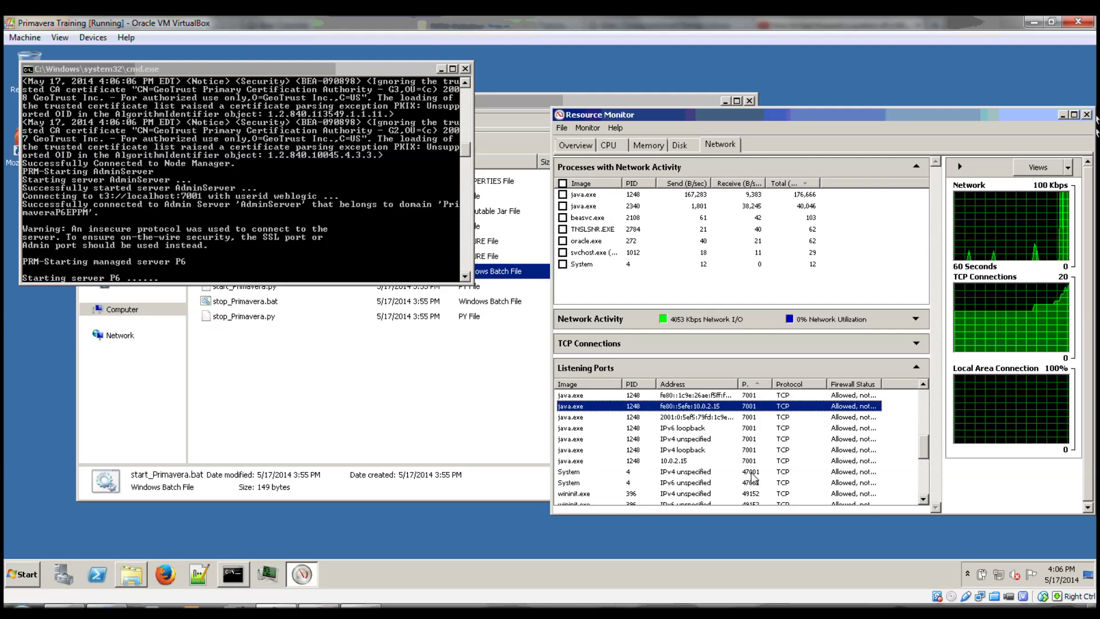
{"action": "scroll", "coordinate": [751, 475], "scroll_direction": "up", "scroll_amount": 1}
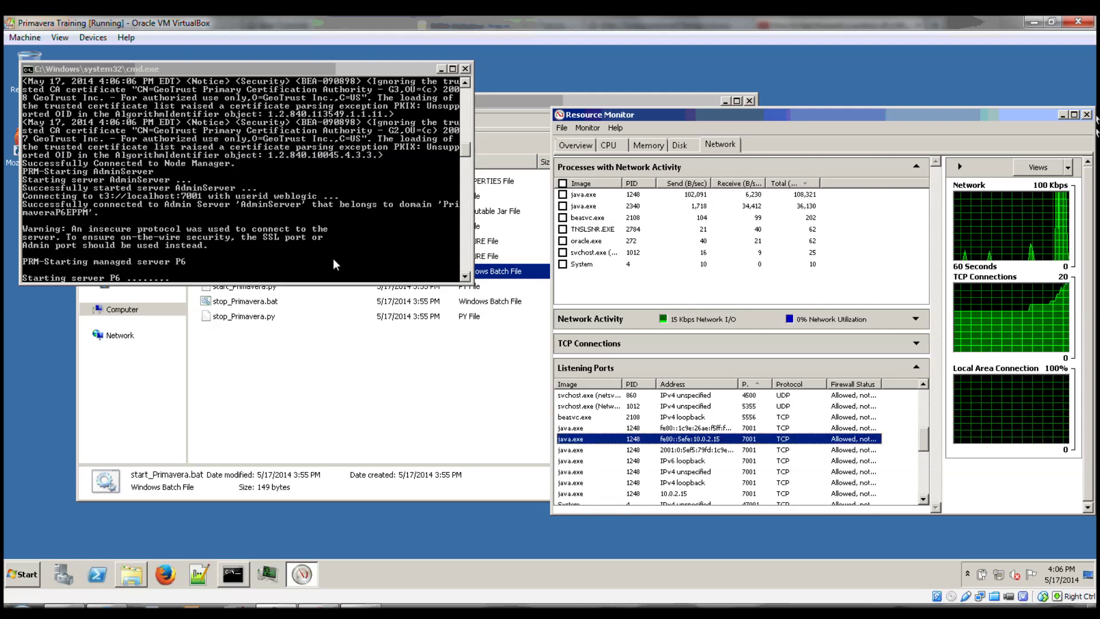
{"action": "left_click", "coordinate": [743, 472]}
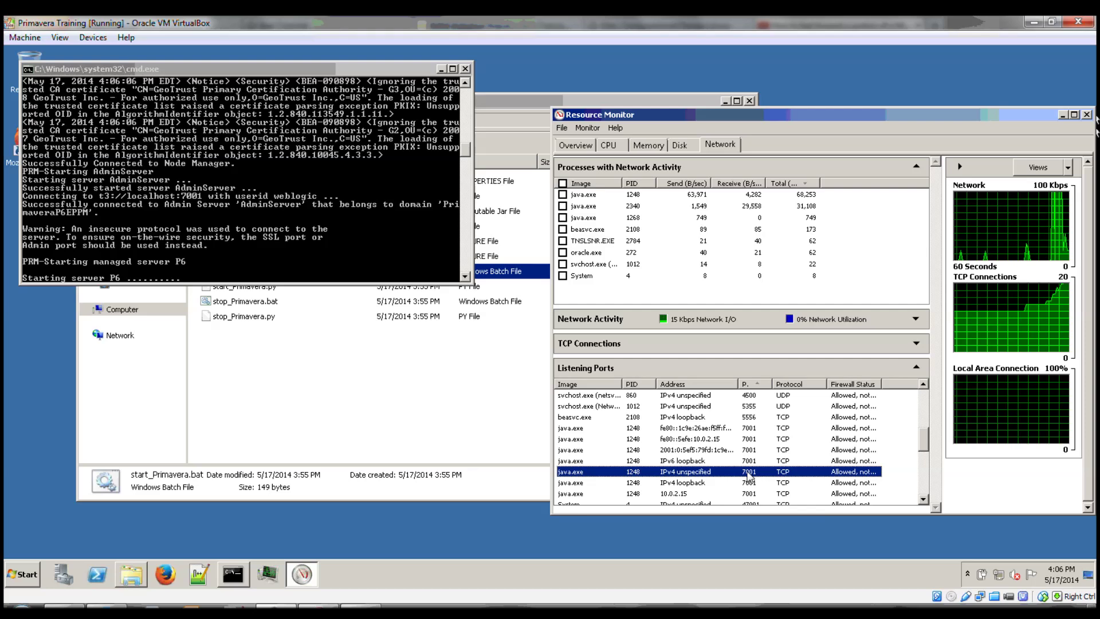
{"action": "scroll", "coordinate": [756, 473], "scroll_direction": "down", "scroll_amount": 1}
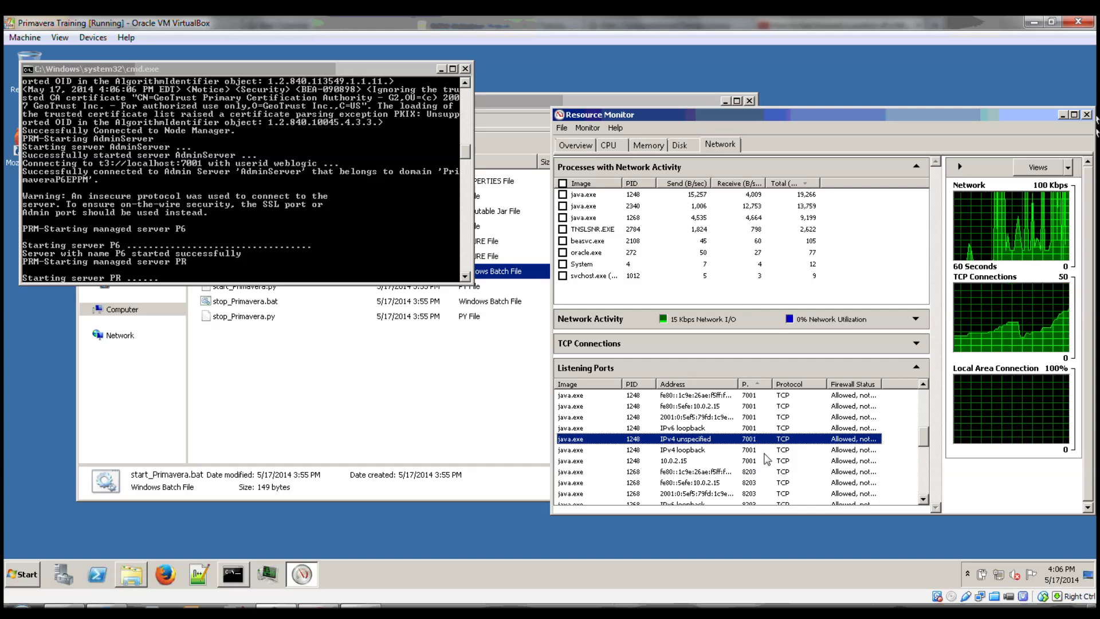
While the start script runs, check Resource Monitor's listening ports for the new java.exe listeners on port 8203.
{"action": "left_click", "coordinate": [751, 484]}
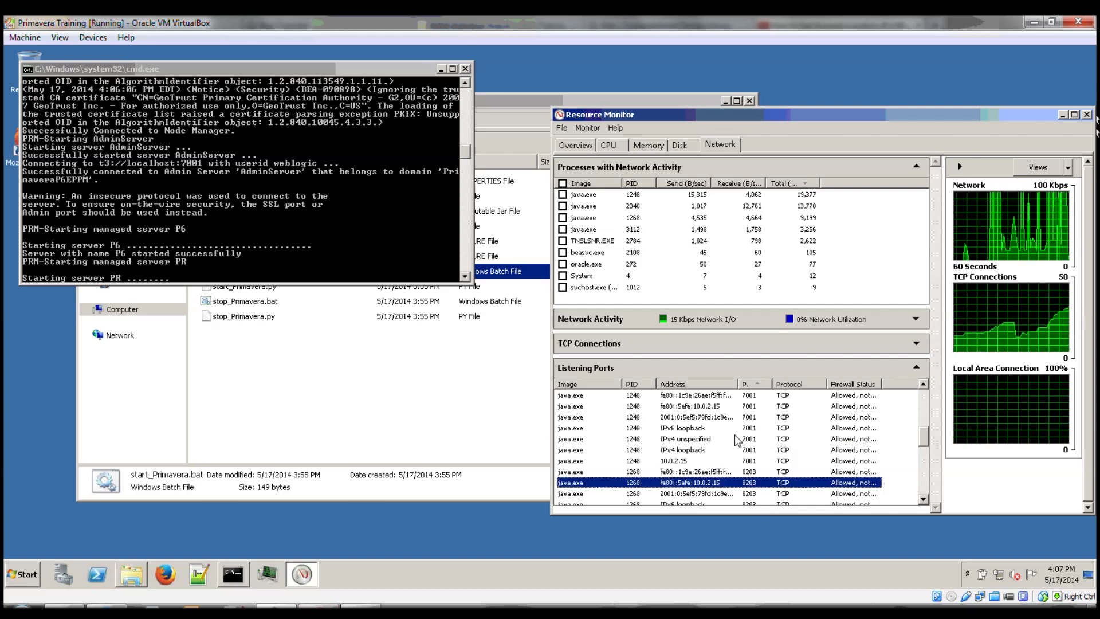
{"action": "scroll", "coordinate": [736, 437], "scroll_direction": "down", "scroll_amount": 3}
{"action": "scroll", "coordinate": [736, 431], "scroll_direction": "up", "scroll_amount": 1}
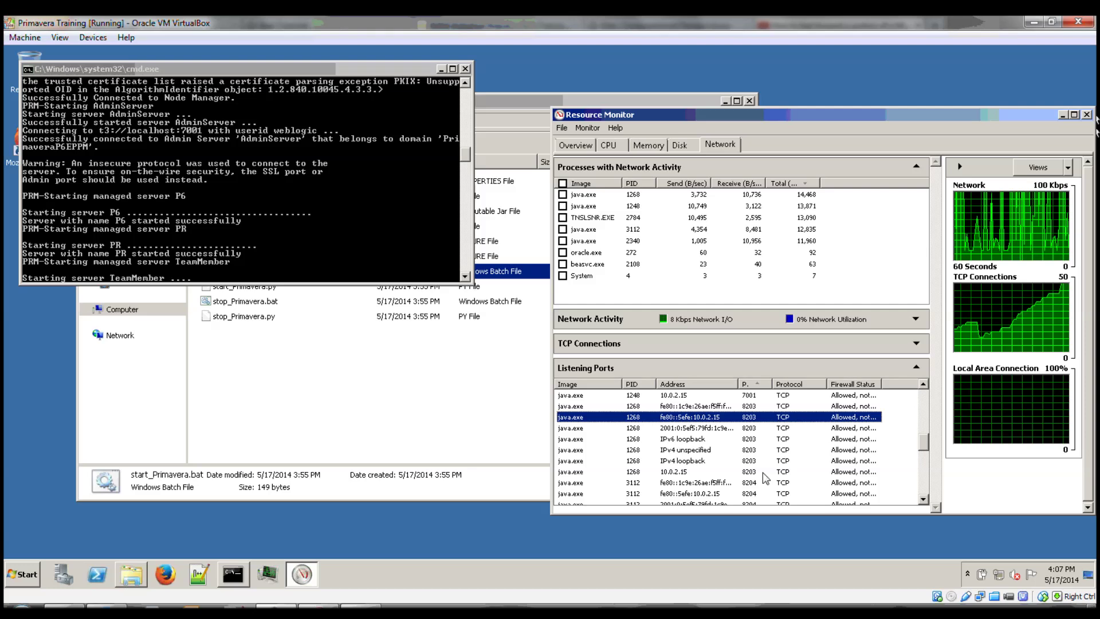
{"action": "left_click", "coordinate": [740, 473]}
{"action": "scroll", "coordinate": [780, 481], "scroll_direction": "down", "scroll_amount": 3}
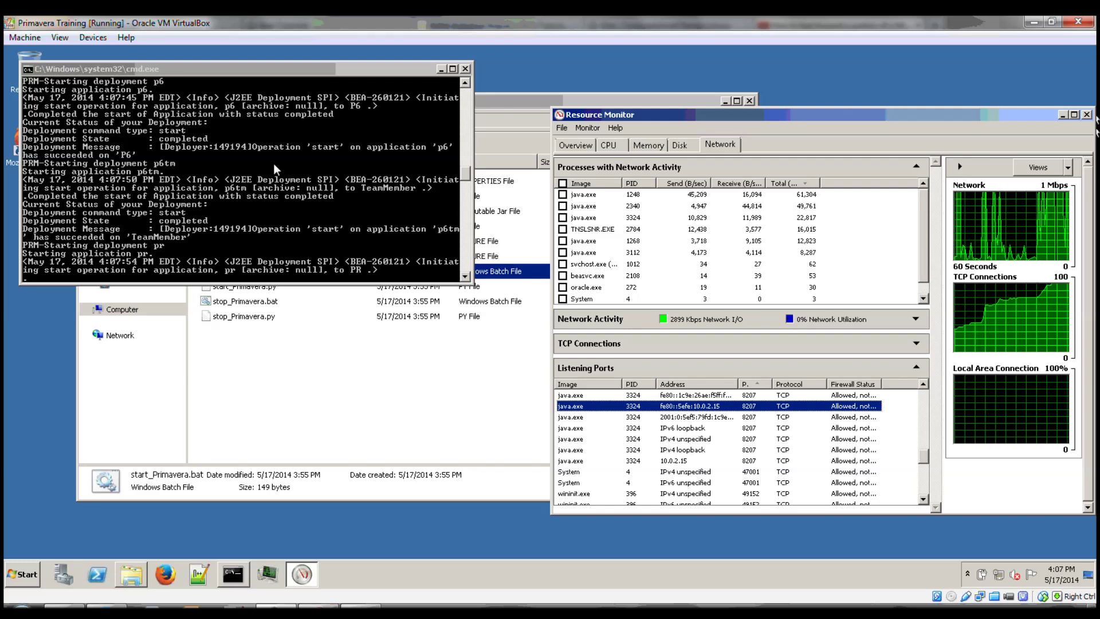
{"action": "left_click", "coordinate": [23, 579]}
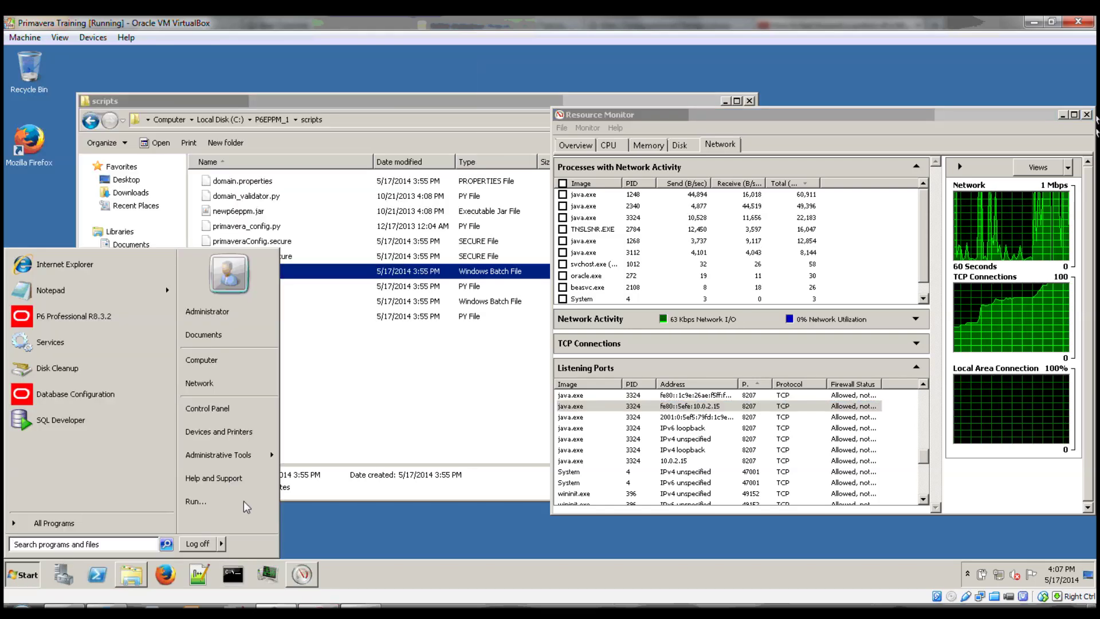
{"action": "left_click", "coordinate": [738, 429]}
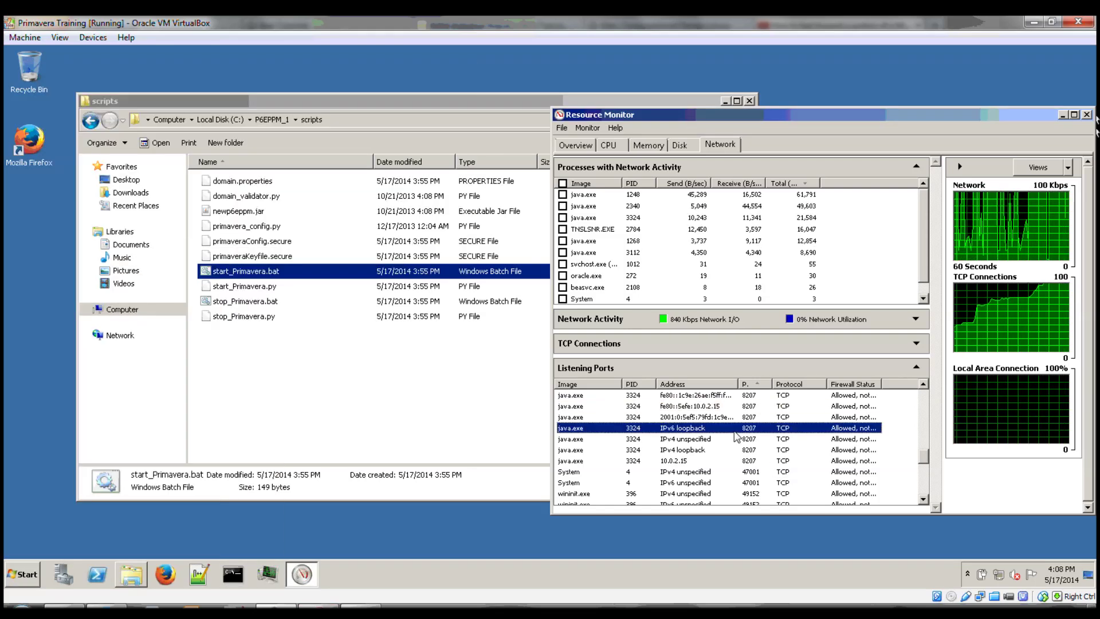